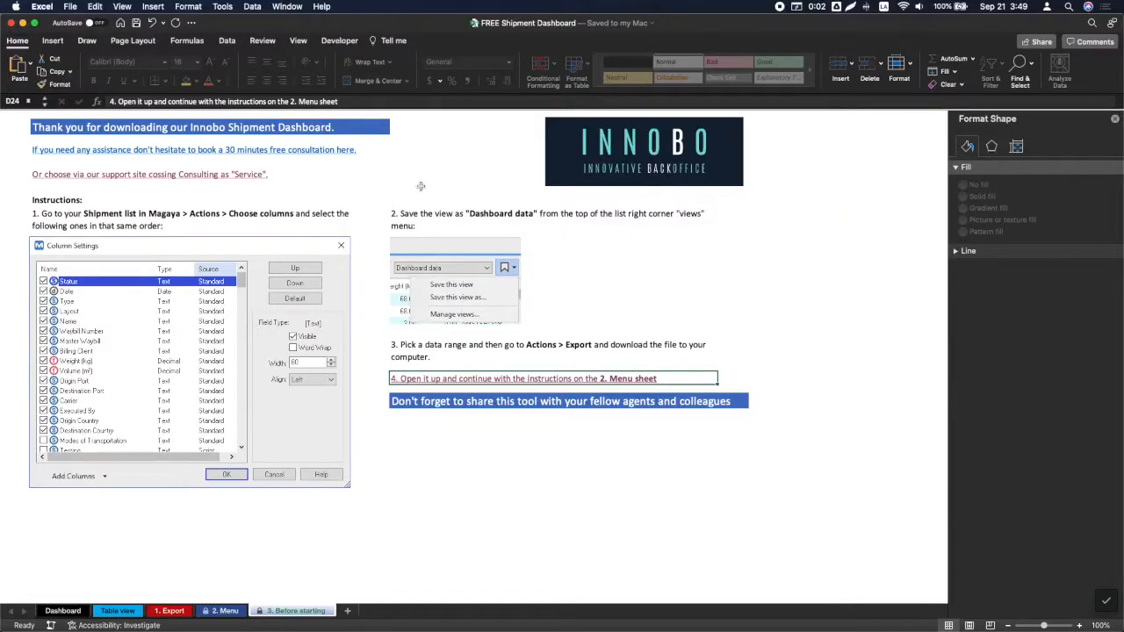
Step: Open the free consultation link, select September 30 at 2:00 PM on the booking page, and return to the workbook
{"action": "left_click", "coordinate": [420, 171]}
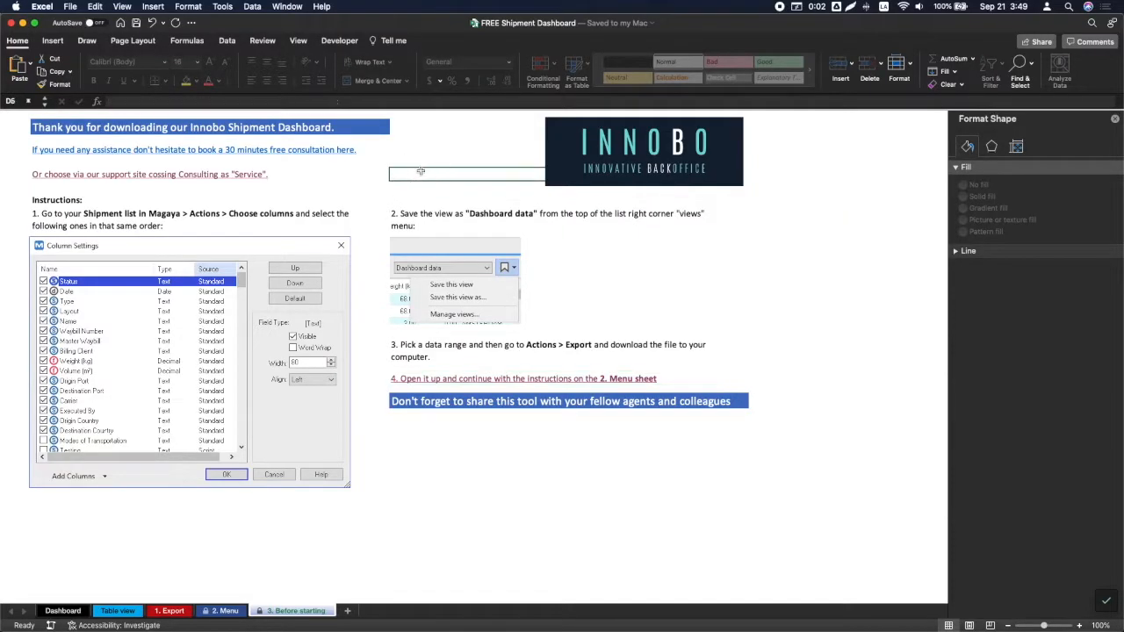
{"action": "left_click", "coordinate": [211, 151]}
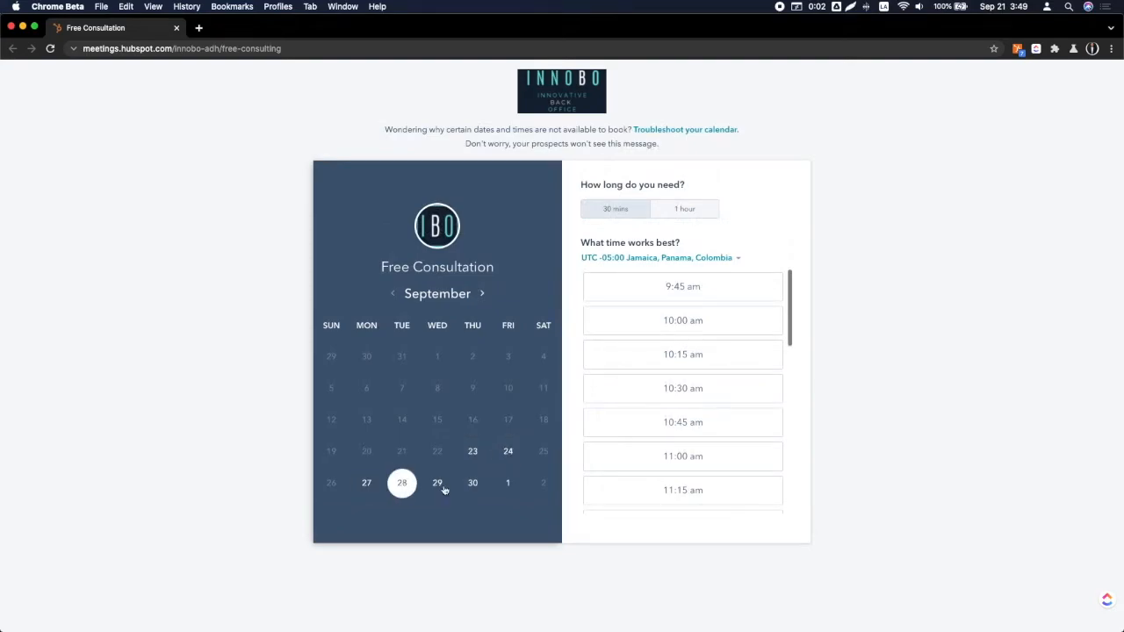
{"action": "left_click", "coordinate": [473, 483]}
{"action": "scroll", "coordinate": [620, 379], "scroll_direction": "down", "scroll_amount": 6}
{"action": "left_click", "coordinate": [620, 374]}
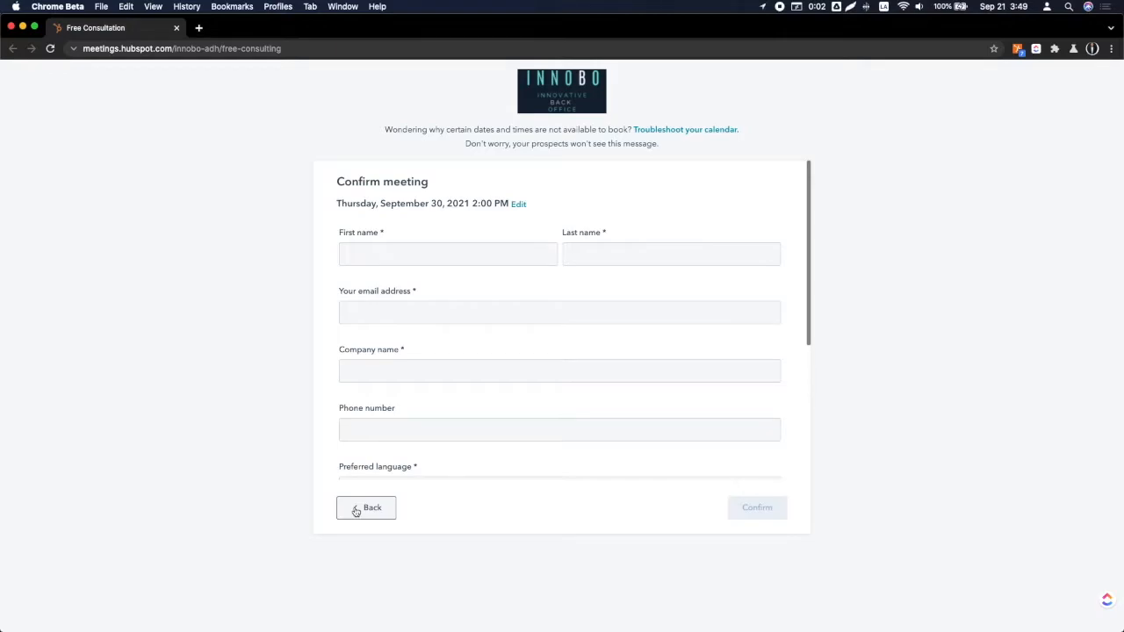
{"action": "key", "text": "super+Tab"}
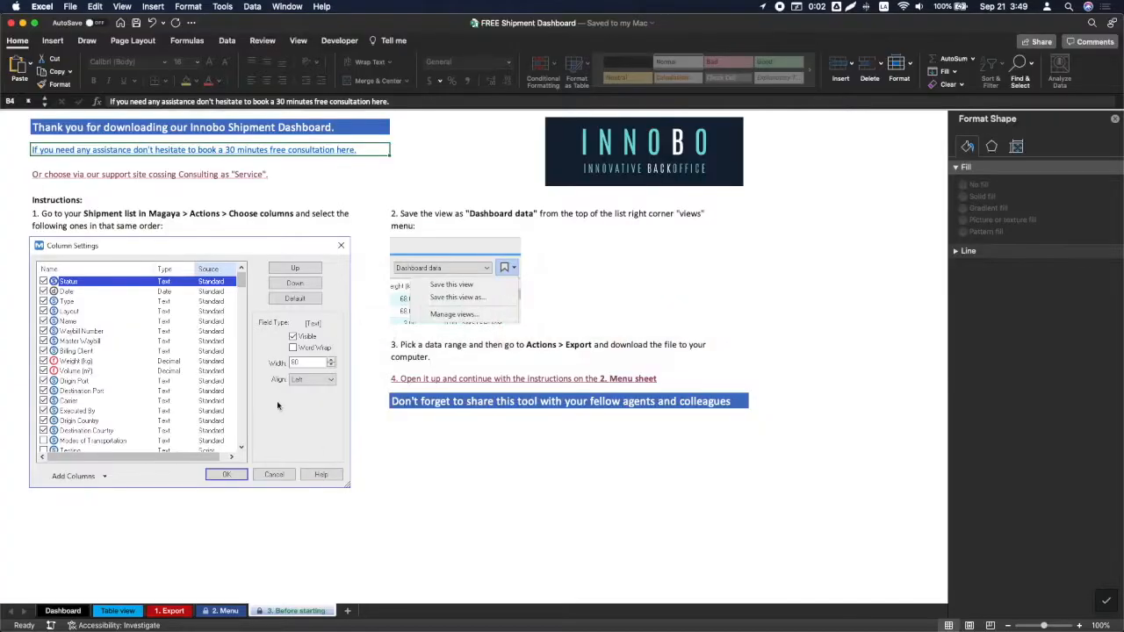
Step: Open the support site link, choose Consulting as the service in the support form, and return to the workbook
{"action": "left_click", "coordinate": [137, 175]}
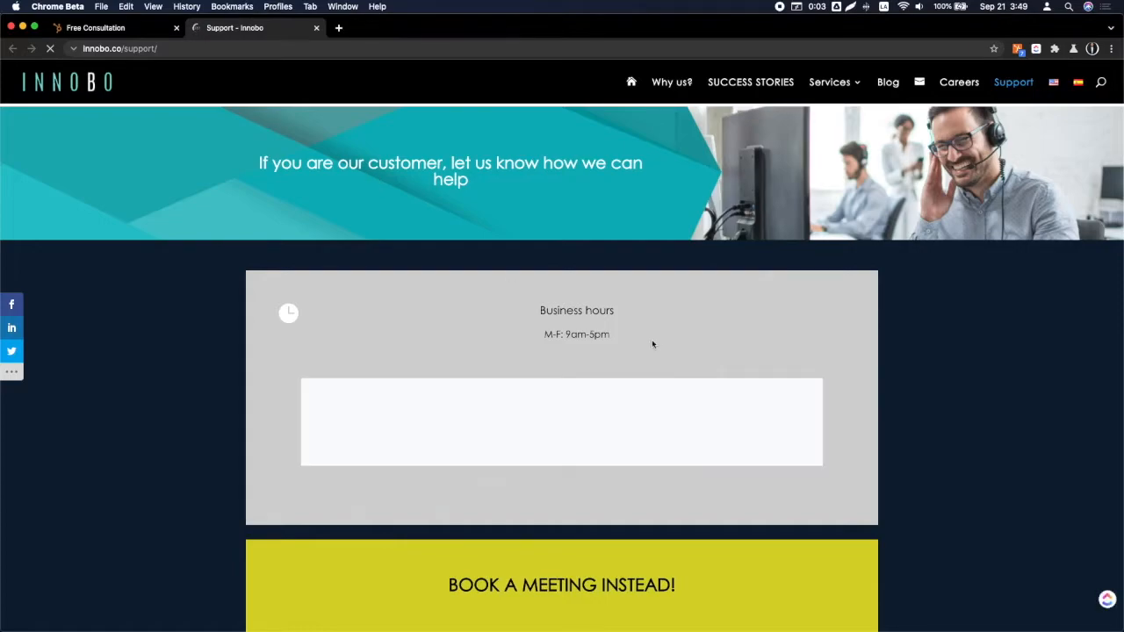
{"action": "scroll", "coordinate": [597, 356], "scroll_direction": "down", "scroll_amount": 5}
{"action": "left_click", "coordinate": [442, 377]}
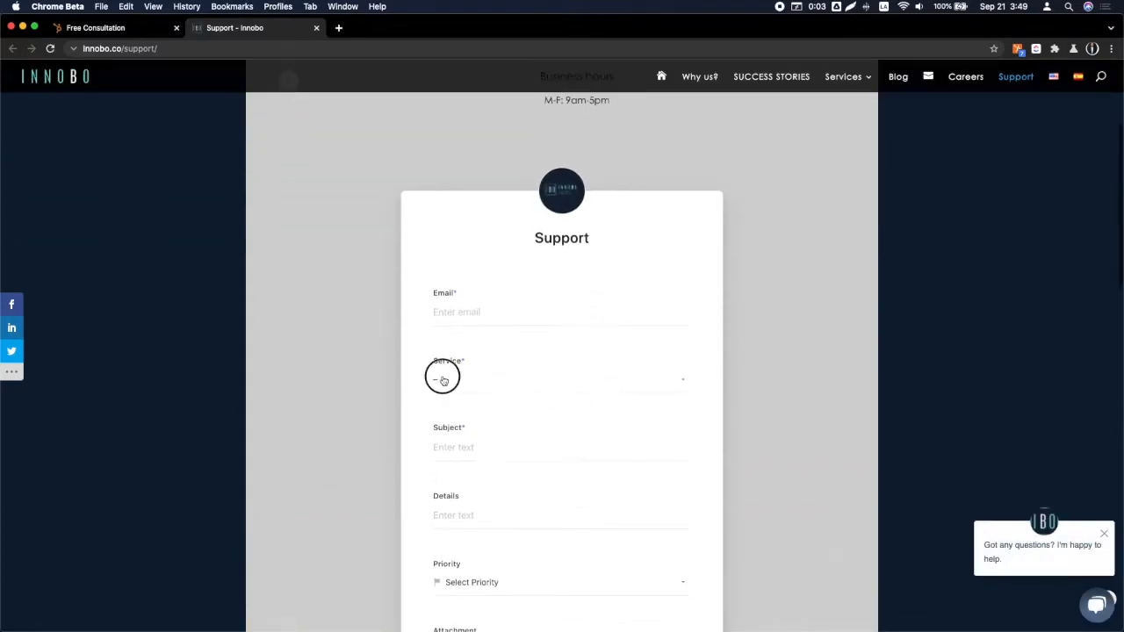
{"action": "scroll", "coordinate": [602, 514], "scroll_direction": "down", "scroll_amount": 2}
{"action": "left_click", "coordinate": [572, 512]}
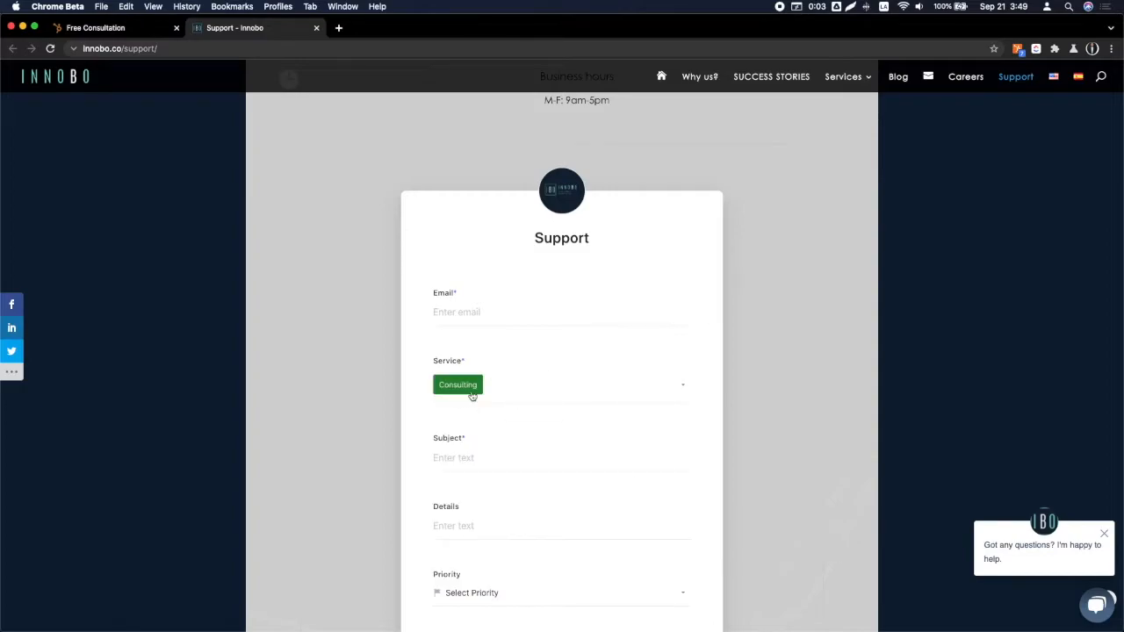
{"action": "key", "text": "super+Tab"}
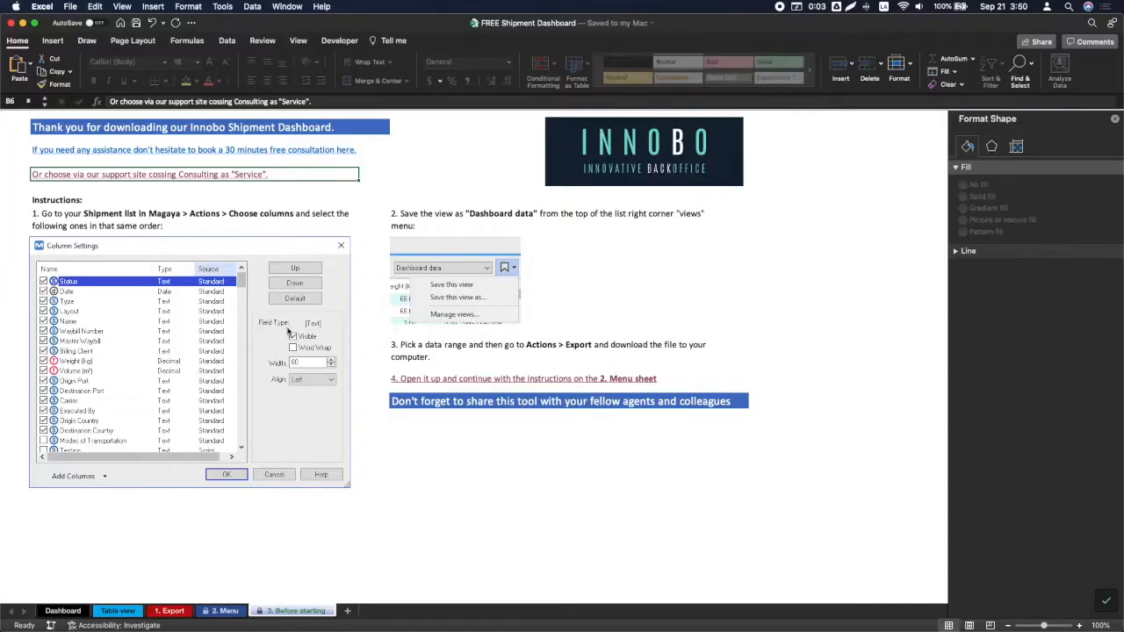
Step: Review the first instruction in the workbook, then switch to Magaya and open the Shipment List
{"action": "left_click", "coordinate": [60, 202]}
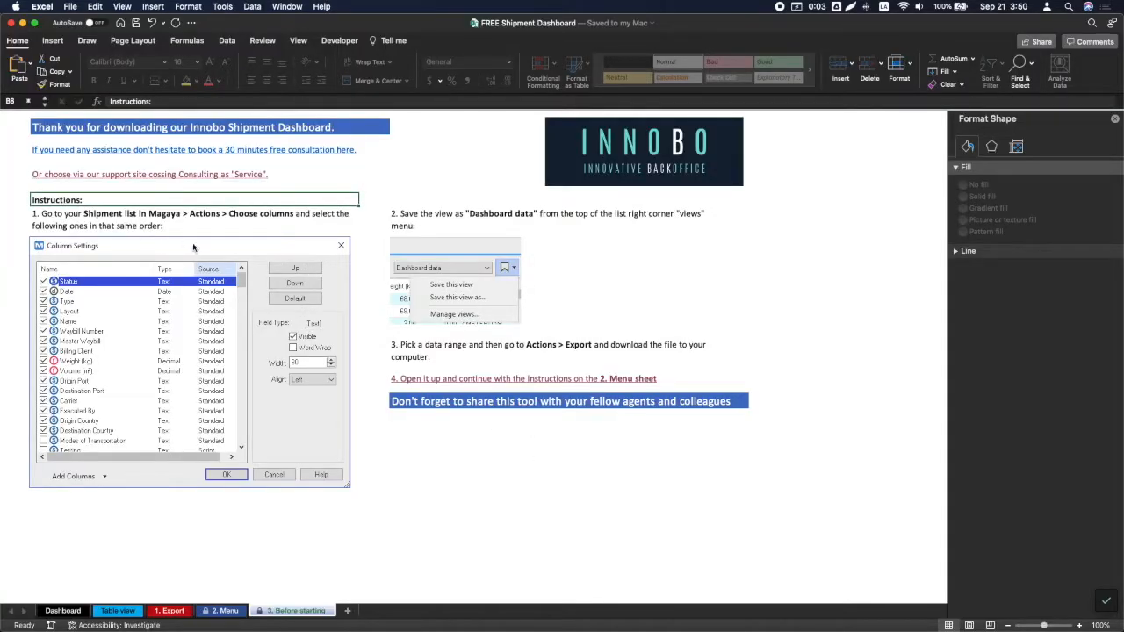
{"action": "left_click", "coordinate": [68, 216]}
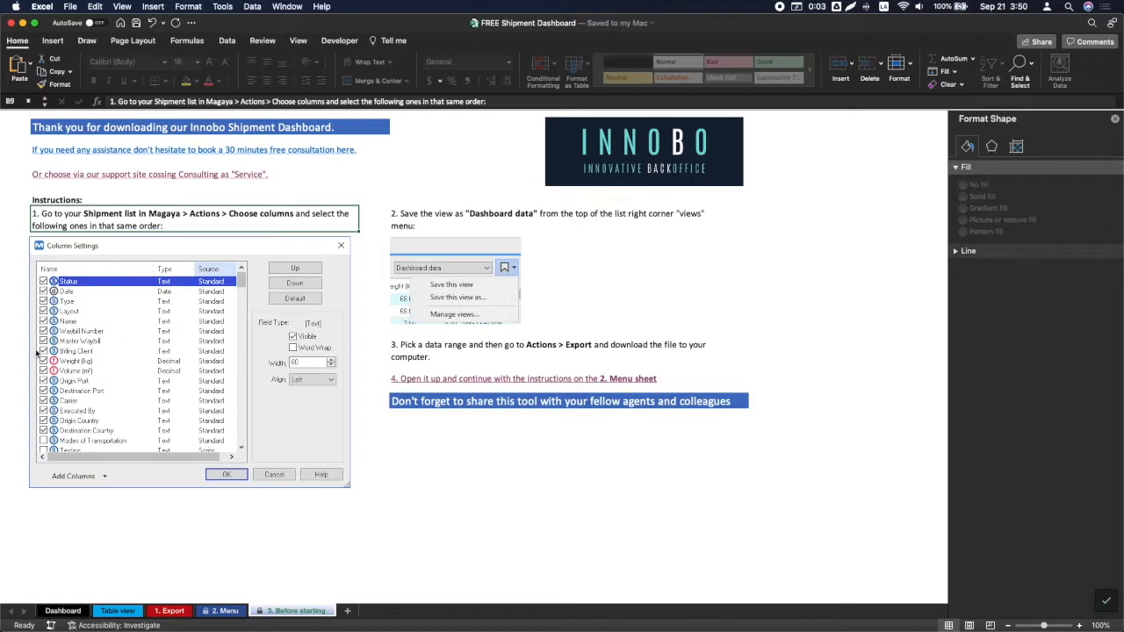
{"action": "key", "text": "super+Tab"}
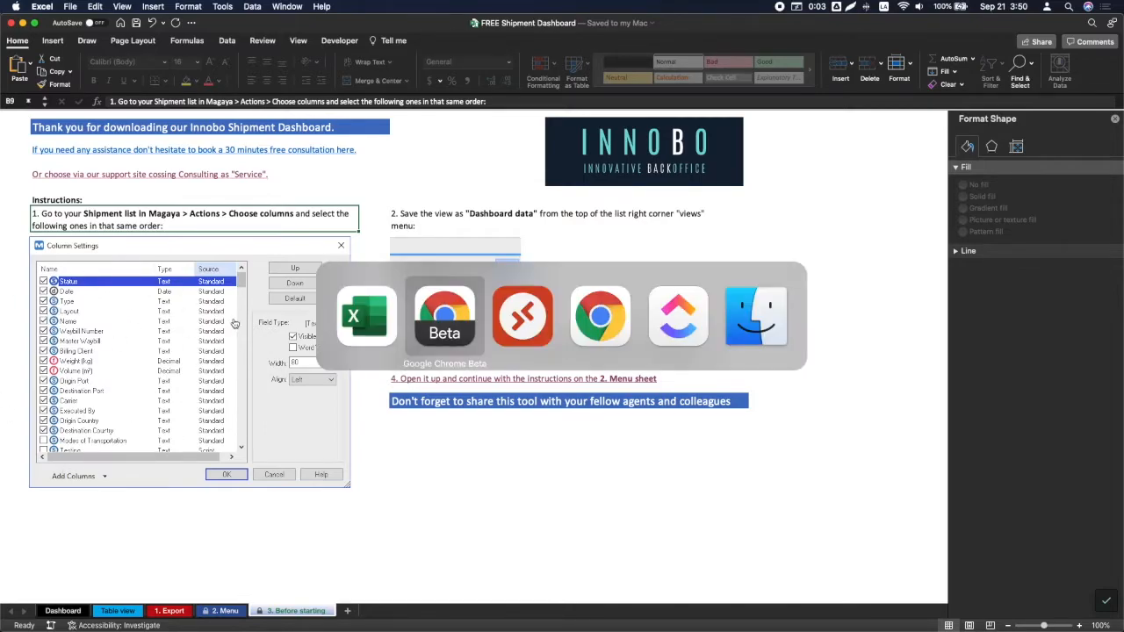
{"action": "key", "text": "super+Tab"}
{"action": "left_click", "coordinate": [29, 4]}
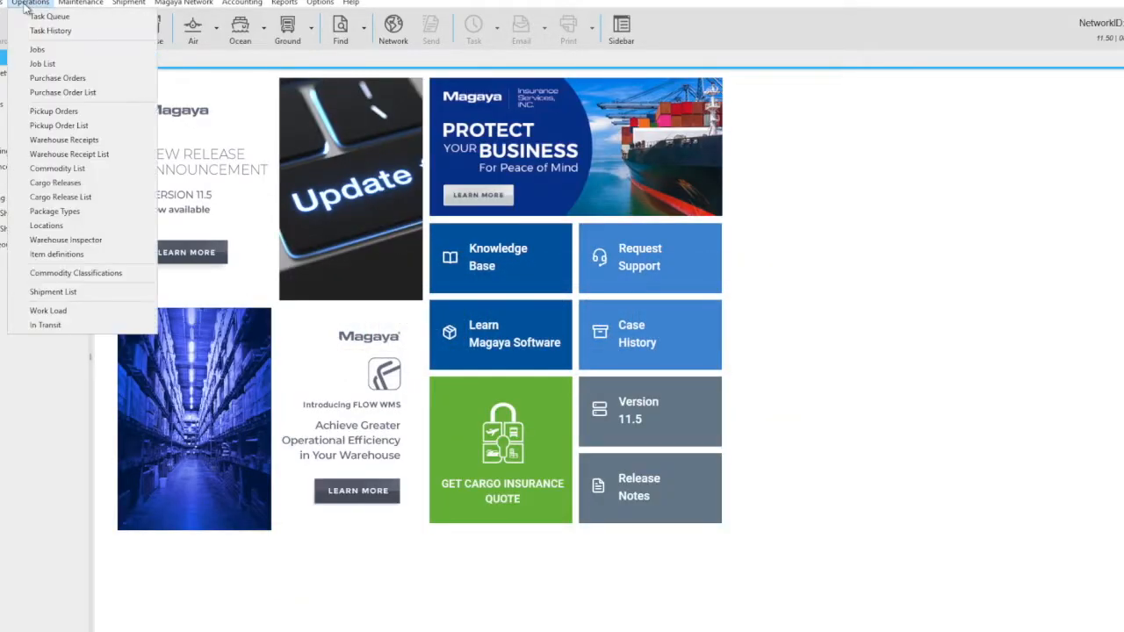
{"action": "left_click", "coordinate": [71, 291]}
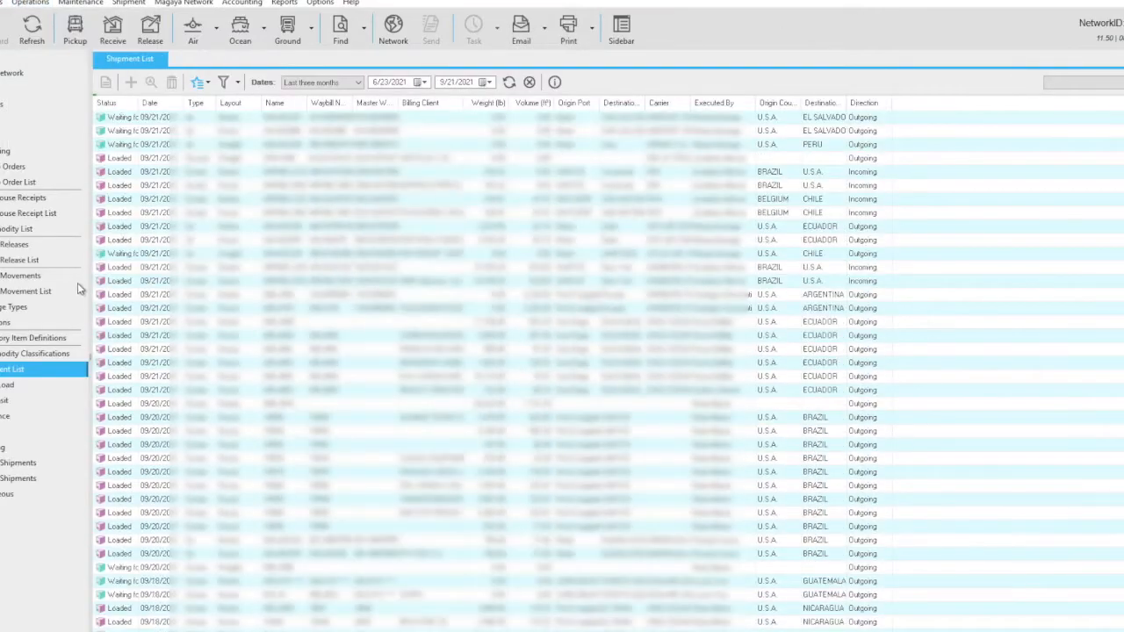
Step: Reset the Shipment List's column settings to the default layout and apply them
{"action": "left_click", "coordinate": [199, 82]}
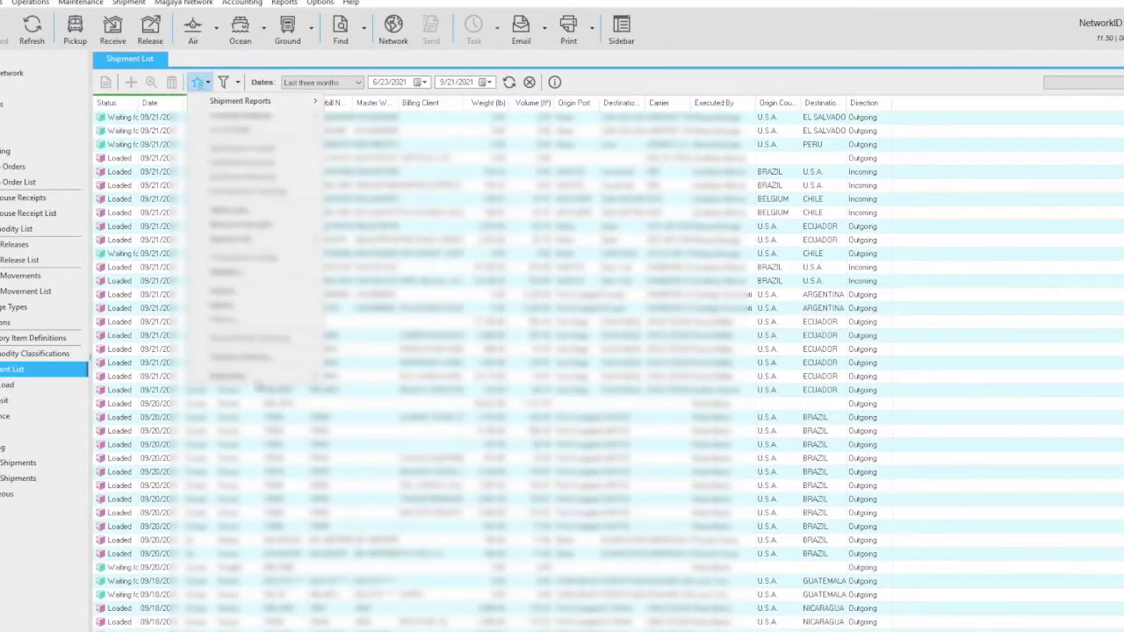
{"action": "left_click", "coordinate": [250, 359]}
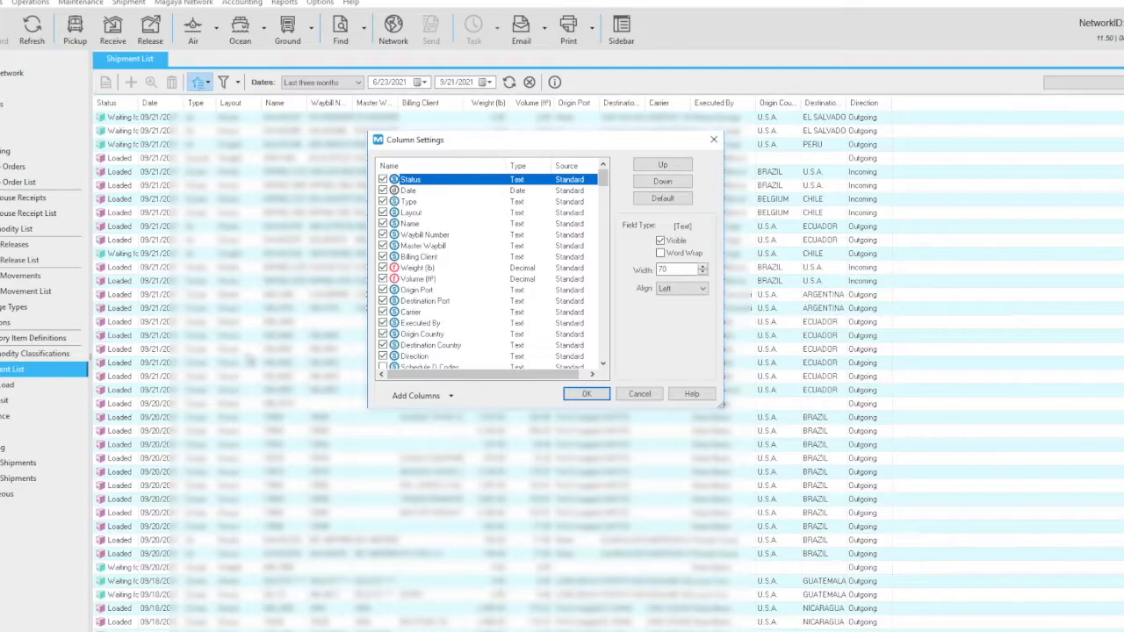
{"action": "left_click", "coordinate": [662, 197]}
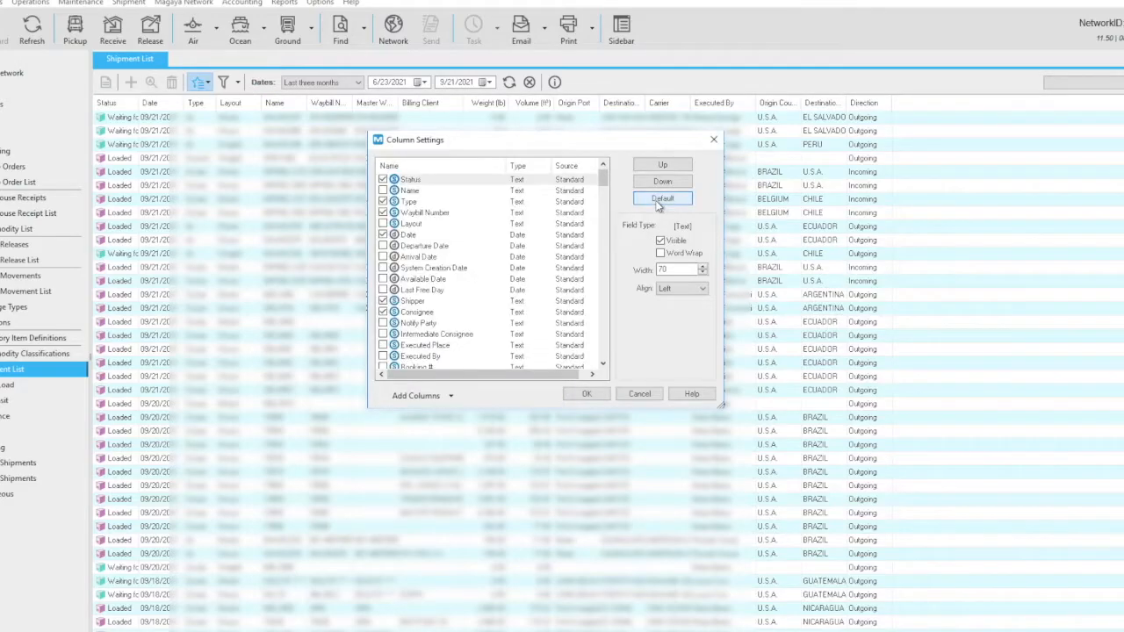
{"action": "left_click", "coordinate": [572, 395]}
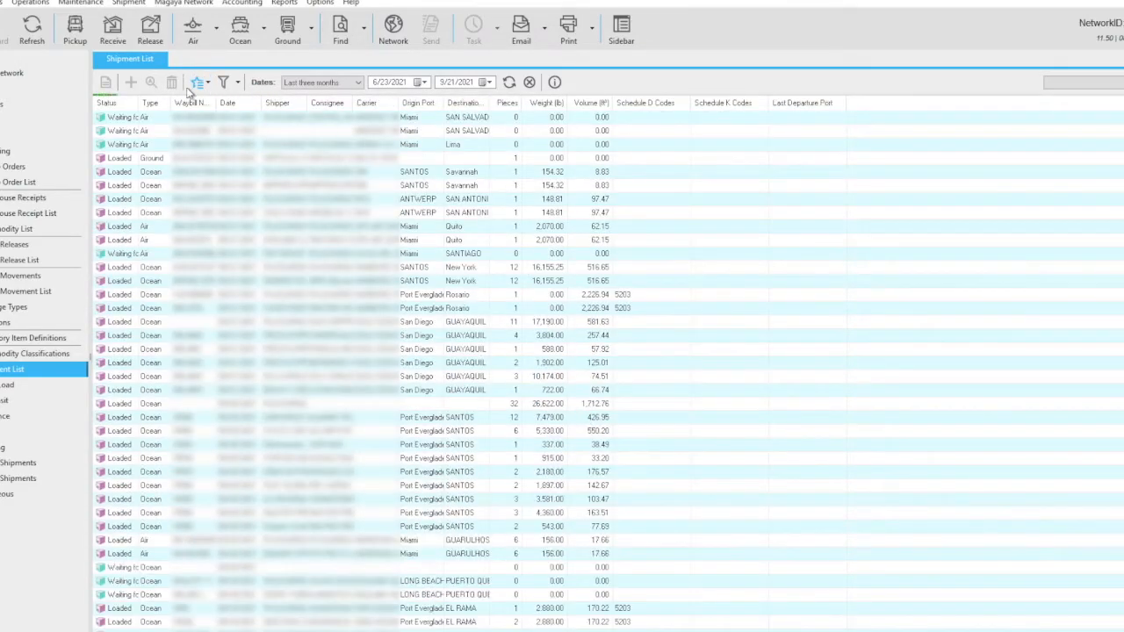
Step: Reopen the column settings, check the column order in the workbook, and move Date directly below Status
{"action": "left_click", "coordinate": [201, 82]}
{"action": "left_click", "coordinate": [256, 369]}
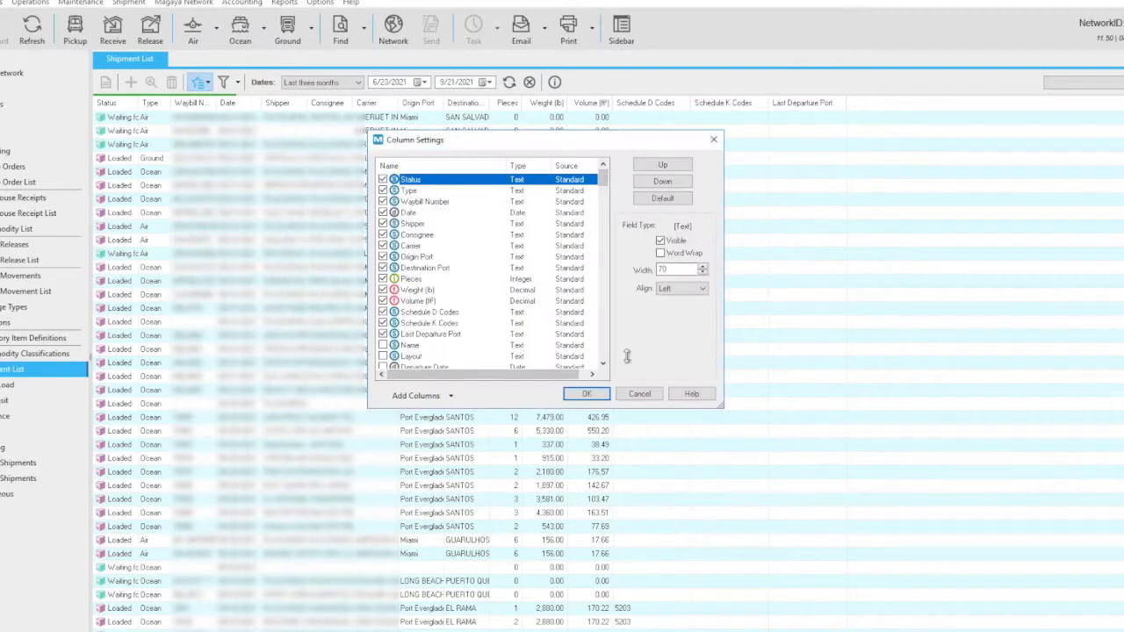
{"action": "key", "text": "super+Tab"}
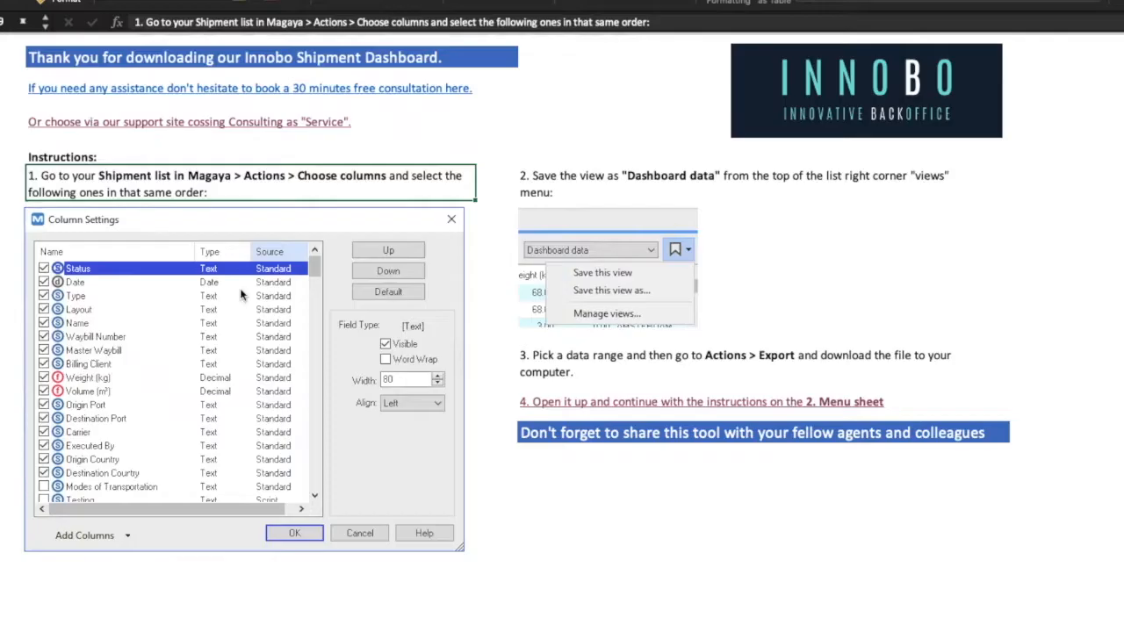
{"action": "key", "text": "super+Tab"}
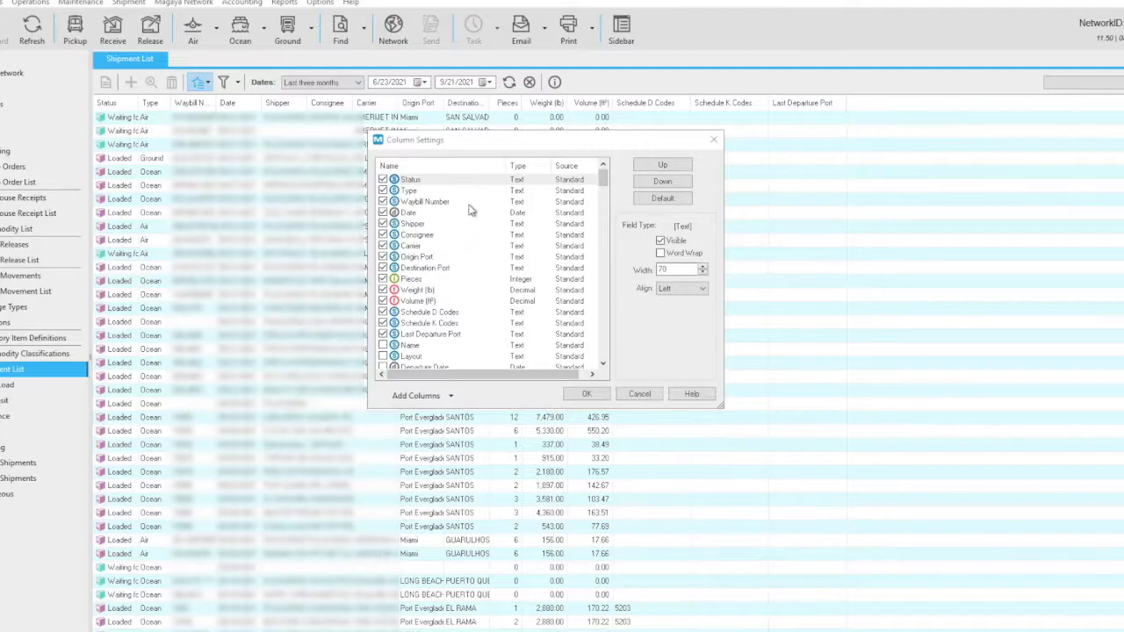
{"action": "left_click", "coordinate": [409, 212]}
{"action": "left_click_drag", "start_coordinate": [412, 217], "coordinate": [410, 191]}
Step: Make the Layout and Name columns visible and place them in that order directly below Type
{"action": "key", "text": "super+Tab"}
{"action": "key", "text": "super+Tab"}
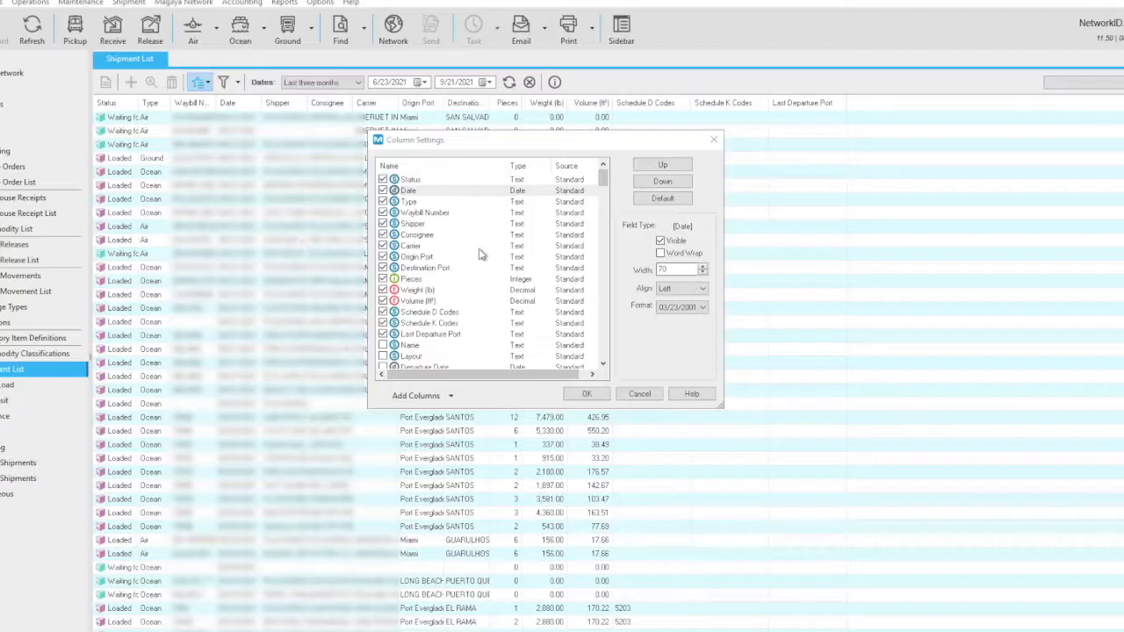
{"action": "left_click", "coordinate": [411, 202]}
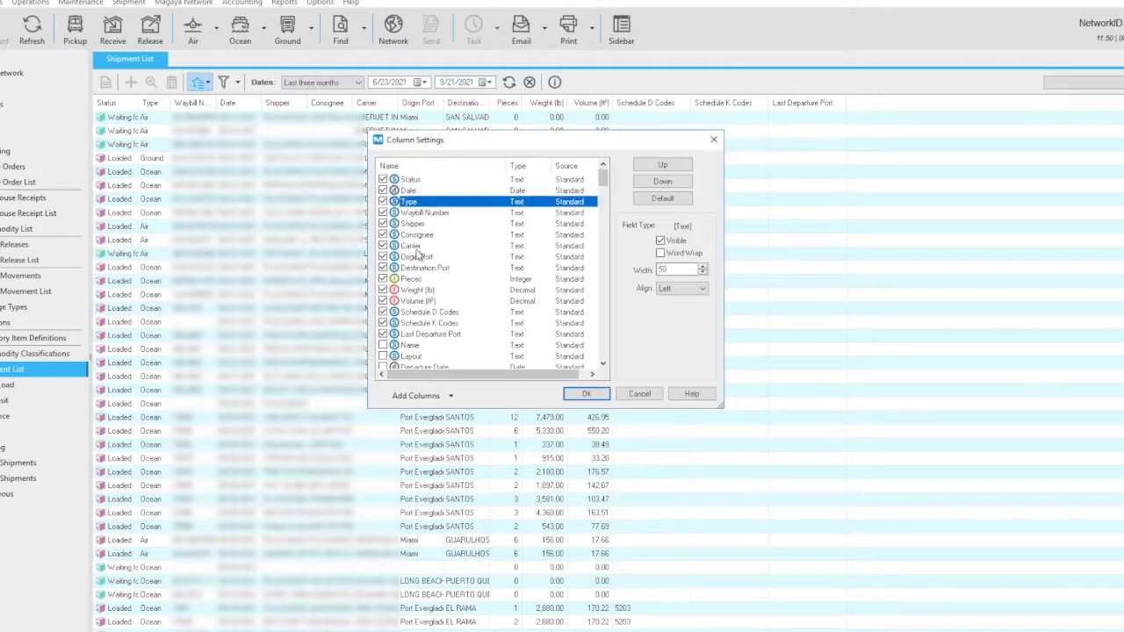
{"action": "double_click", "coordinate": [412, 357]}
{"action": "left_click_drag", "start_coordinate": [411, 358], "coordinate": [414, 213]}
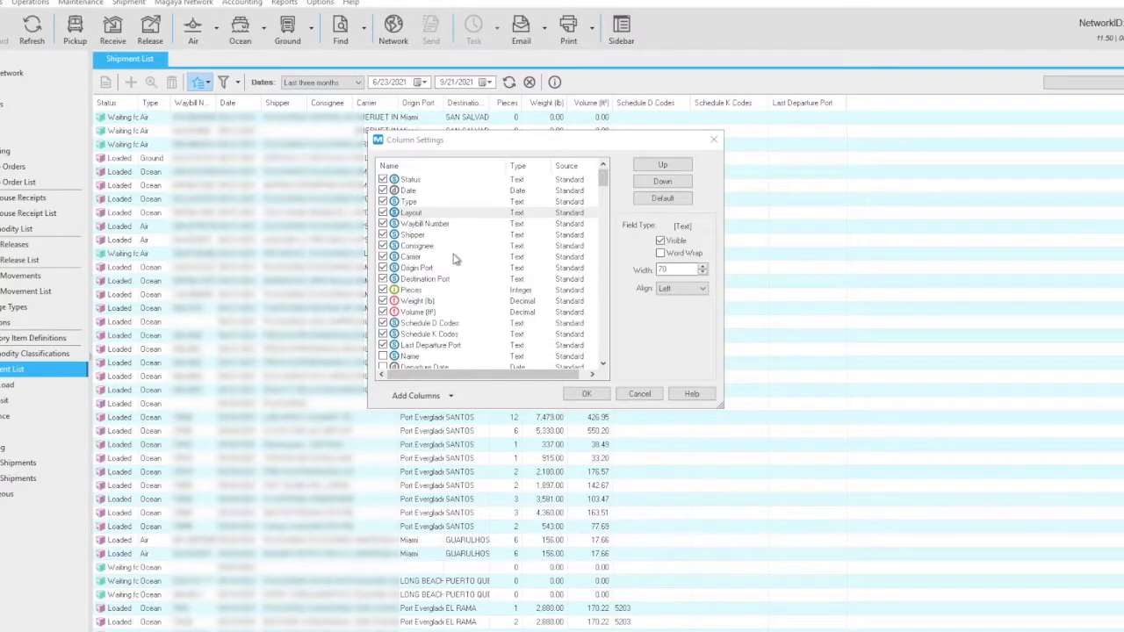
{"action": "left_click", "coordinate": [414, 214]}
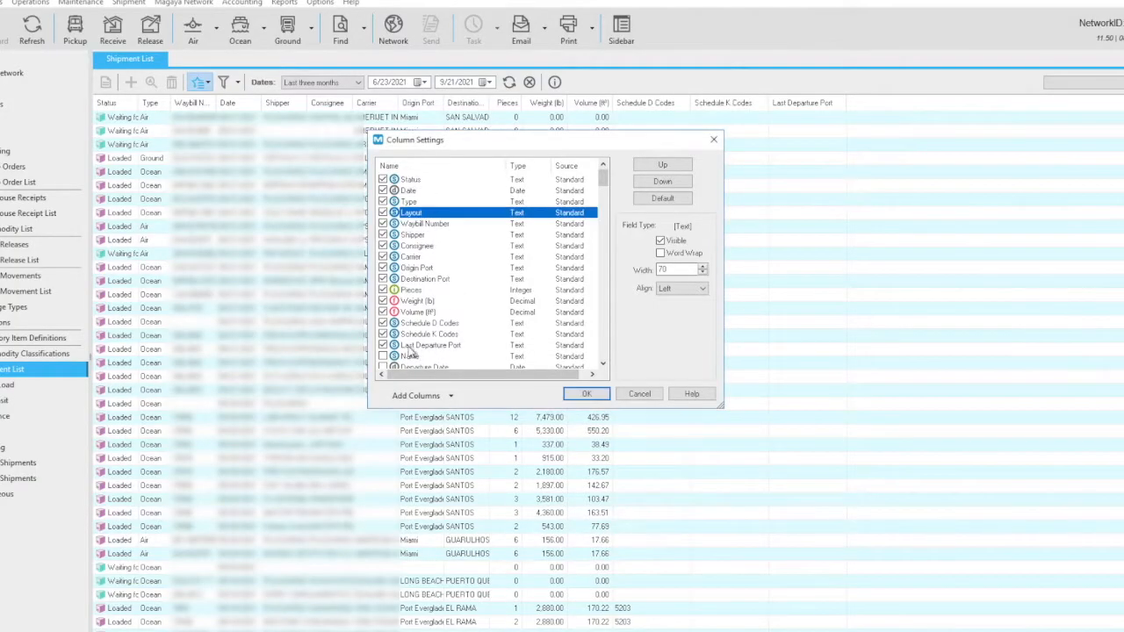
{"action": "left_click", "coordinate": [410, 354]}
{"action": "left_click_drag", "start_coordinate": [420, 360], "coordinate": [411, 225]}
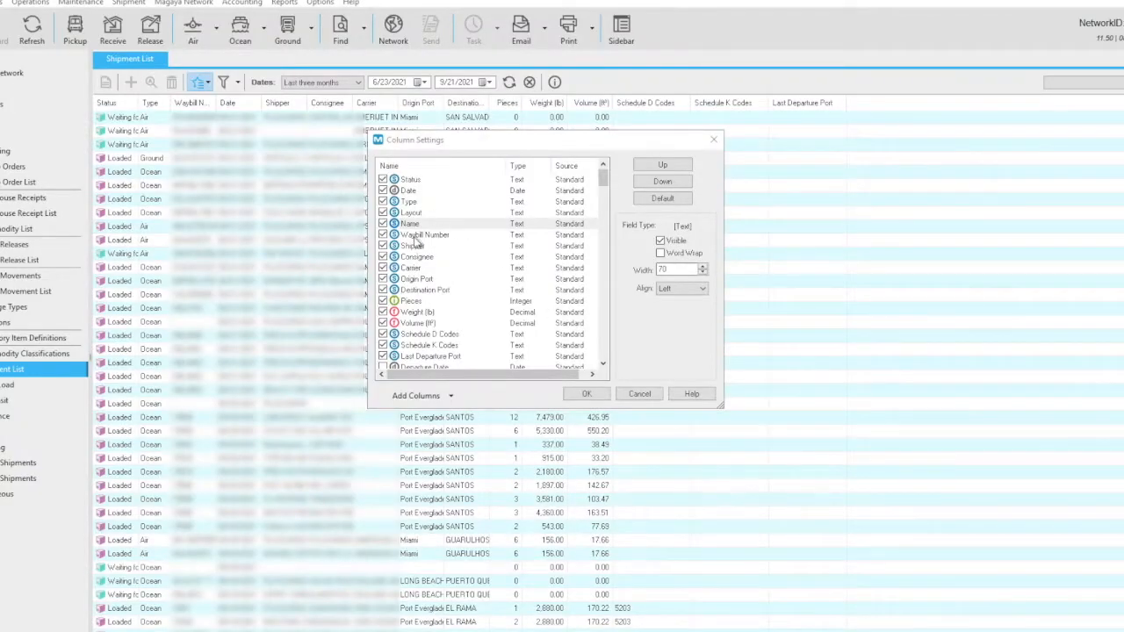
Step: Make Master Waybill and Billing Client visible and place them in that order directly below Waybill Number
{"action": "left_click", "coordinate": [418, 235]}
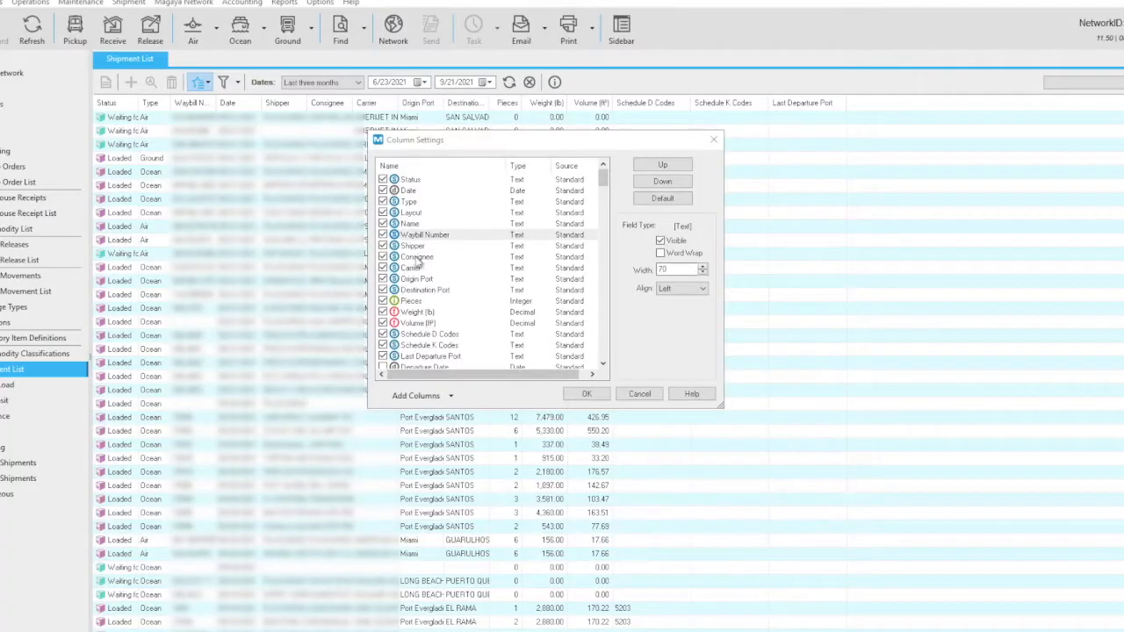
{"action": "left_click", "coordinate": [425, 236]}
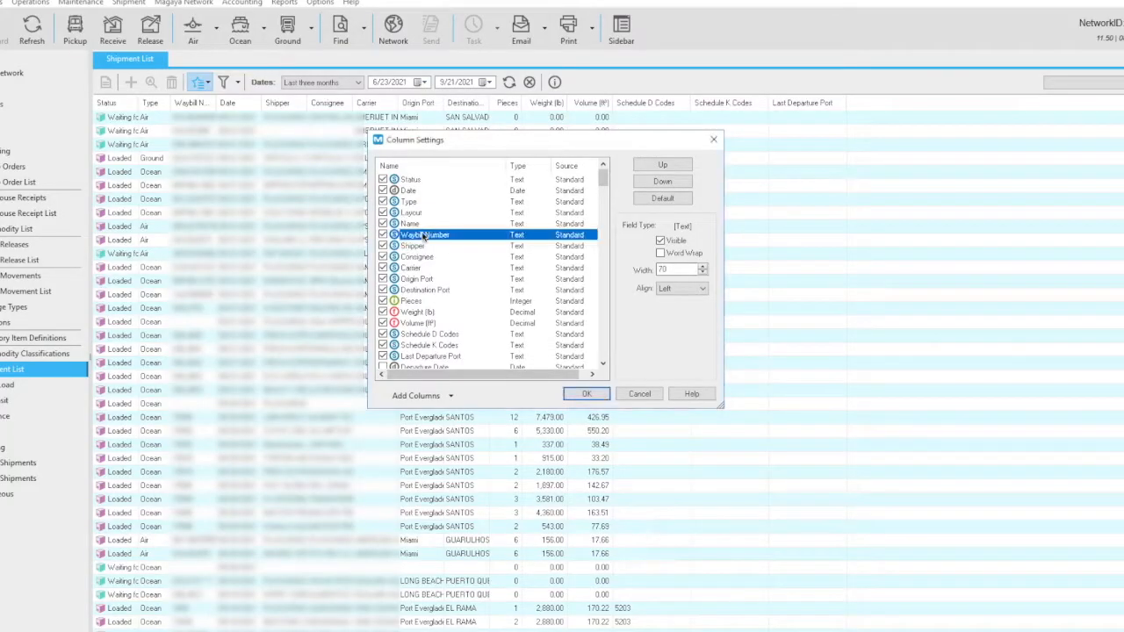
{"action": "key", "text": "m"}
{"action": "key", "text": "space"}
{"action": "left_click_drag", "start_coordinate": [433, 184], "coordinate": [413, 250]}
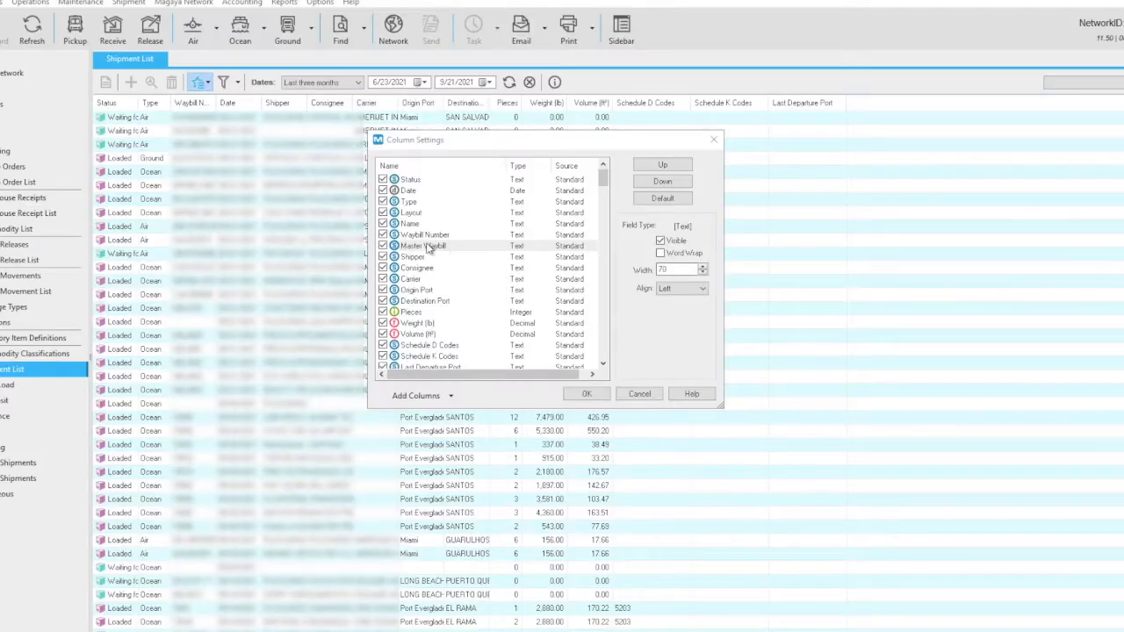
{"action": "left_click", "coordinate": [426, 247]}
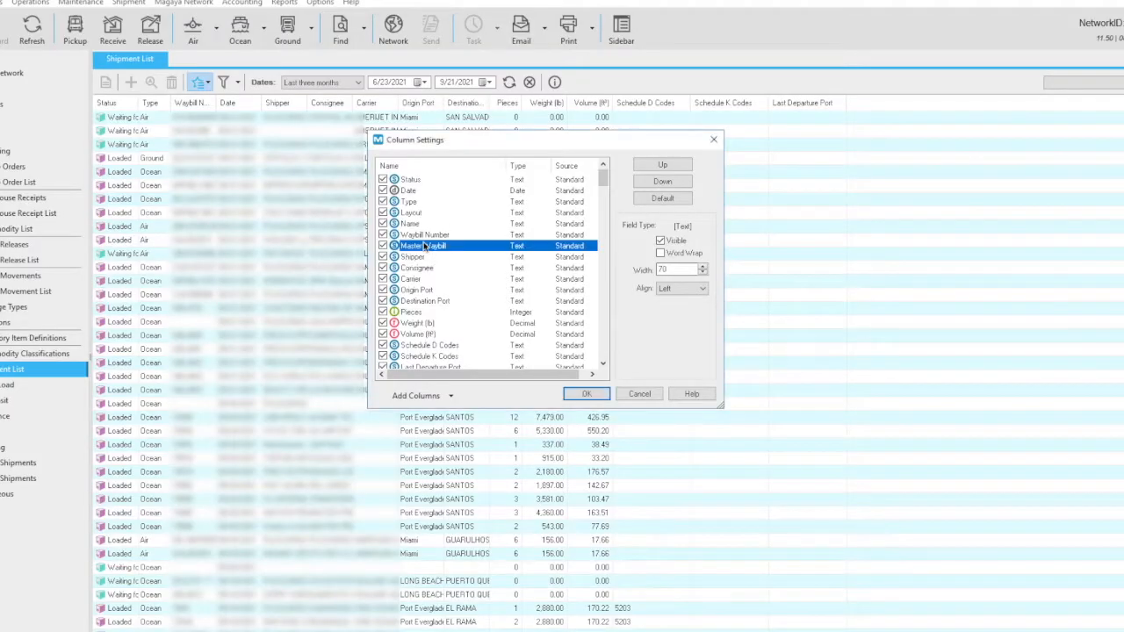
{"action": "key", "text": "b"}
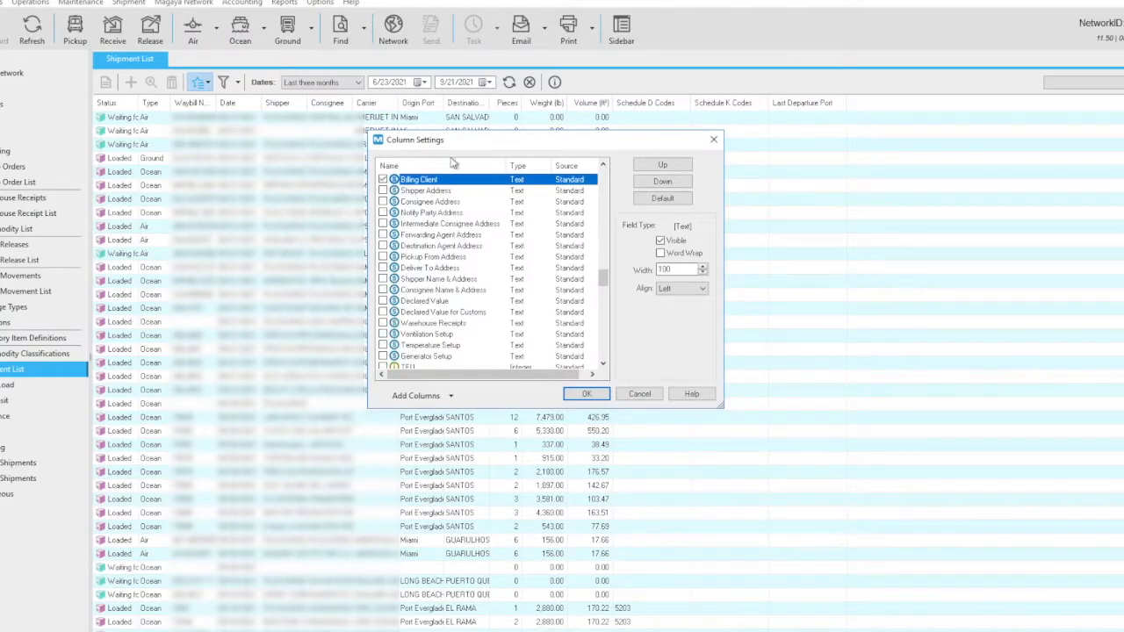
{"action": "left_click_drag", "start_coordinate": [433, 184], "coordinate": [439, 264]}
Step: Hide the Shipper and Consignee columns
{"action": "left_click", "coordinate": [412, 268]}
{"action": "key", "text": "space"}
{"action": "key", "text": "Down"}
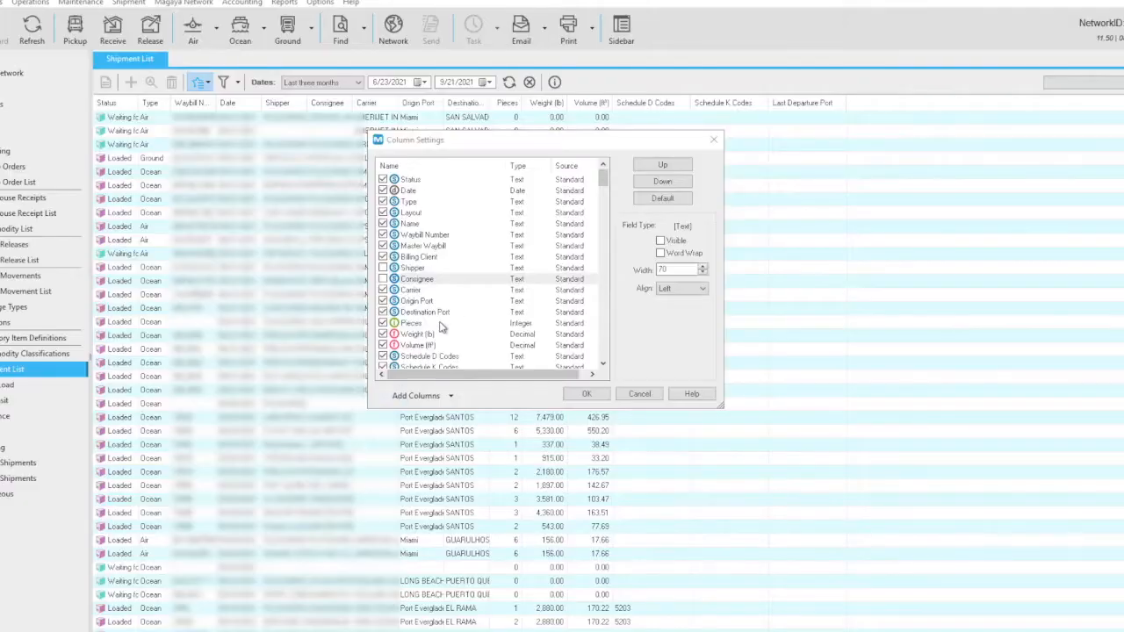
Step: Move Weight, Volume, Origin Port and Destination Port in that order directly below Billing Client
{"action": "left_click_drag", "start_coordinate": [417, 339], "coordinate": [411, 266]}
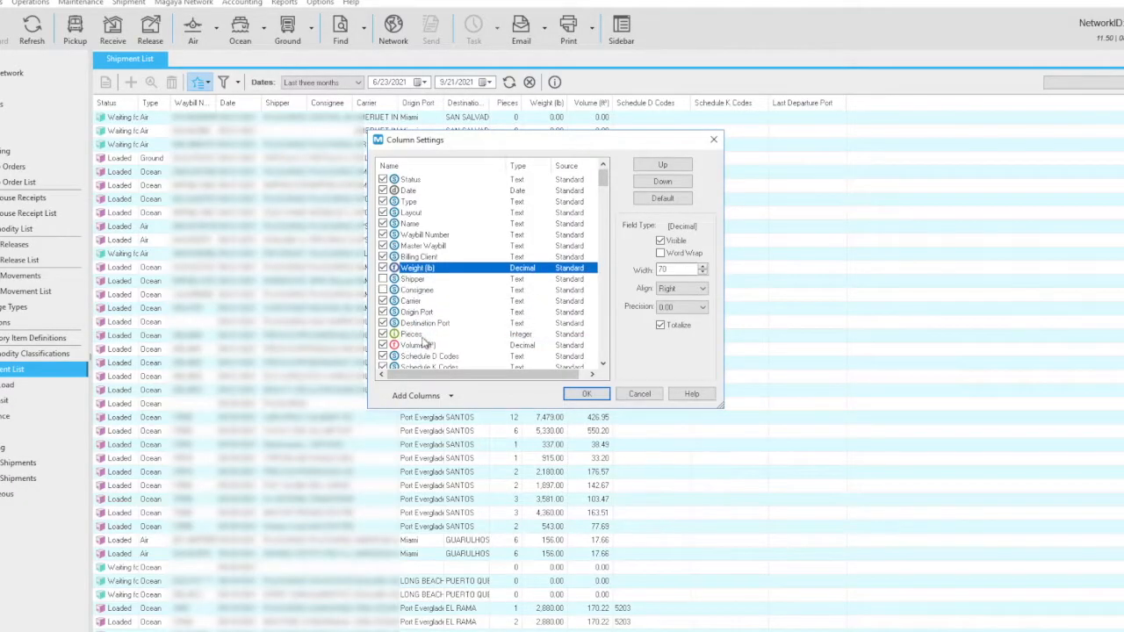
{"action": "left_click_drag", "start_coordinate": [416, 345], "coordinate": [430, 282]}
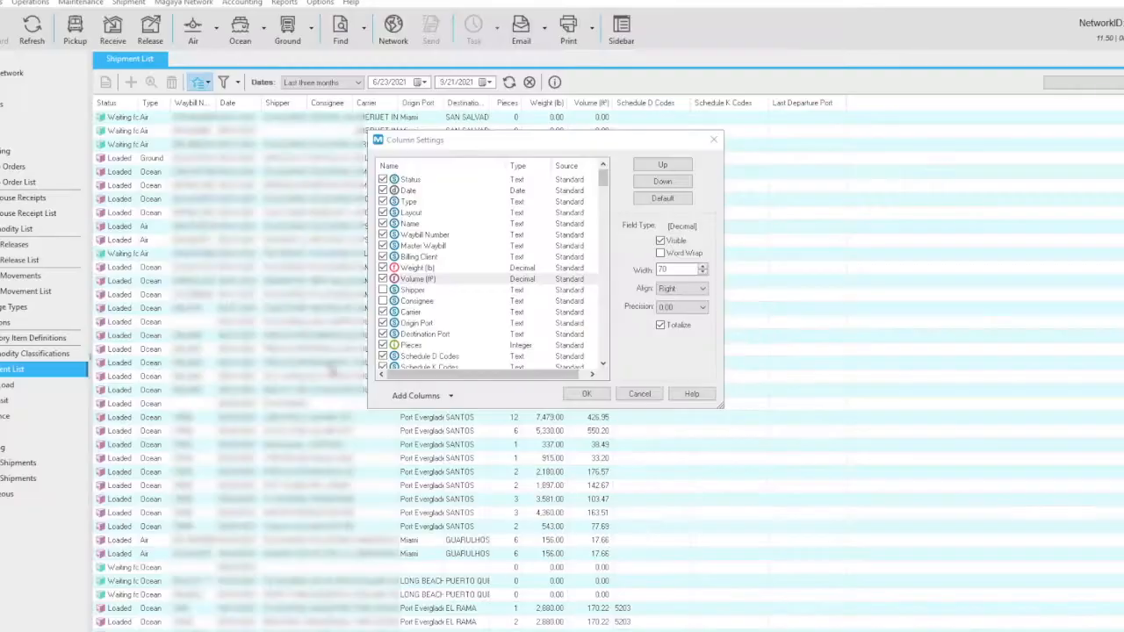
{"action": "mouse_move", "coordinate": [415, 324]}
{"action": "left_mouse_down"}
{"action": "mouse_move", "coordinate": [412, 291]}
{"action": "mouse_move", "coordinate": [413, 333]}
{"action": "mouse_move", "coordinate": [411, 303]}
{"action": "left_mouse_up"}
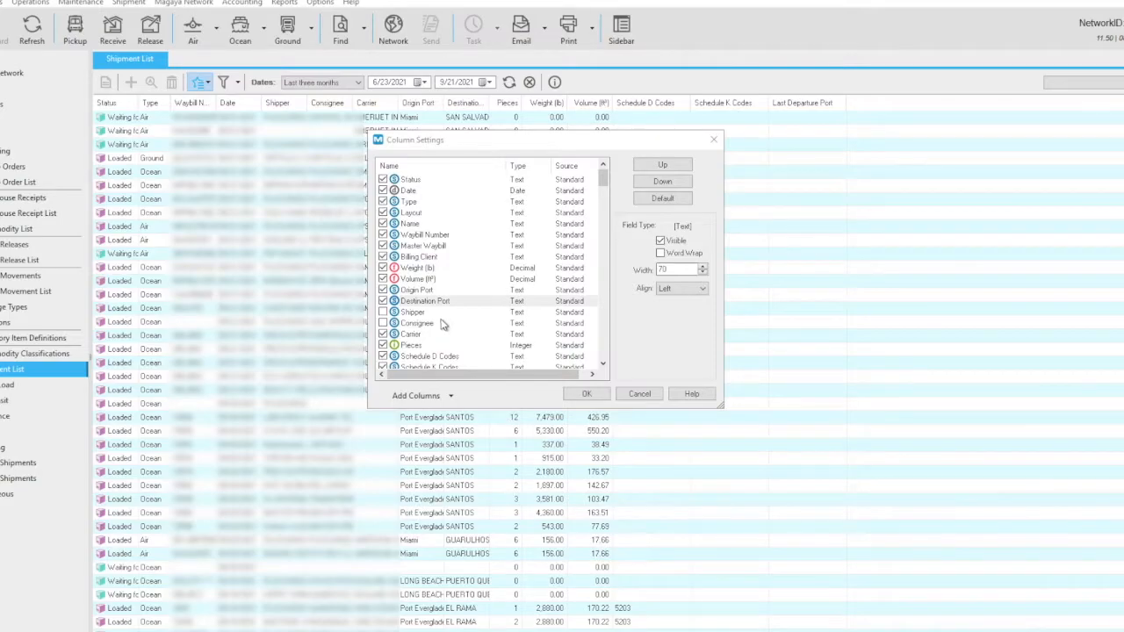
Step: Make the Executed By column visible and move it up to directly below System Creation Date
{"action": "scroll", "coordinate": [436, 305], "scroll_direction": "down", "scroll_amount": 5}
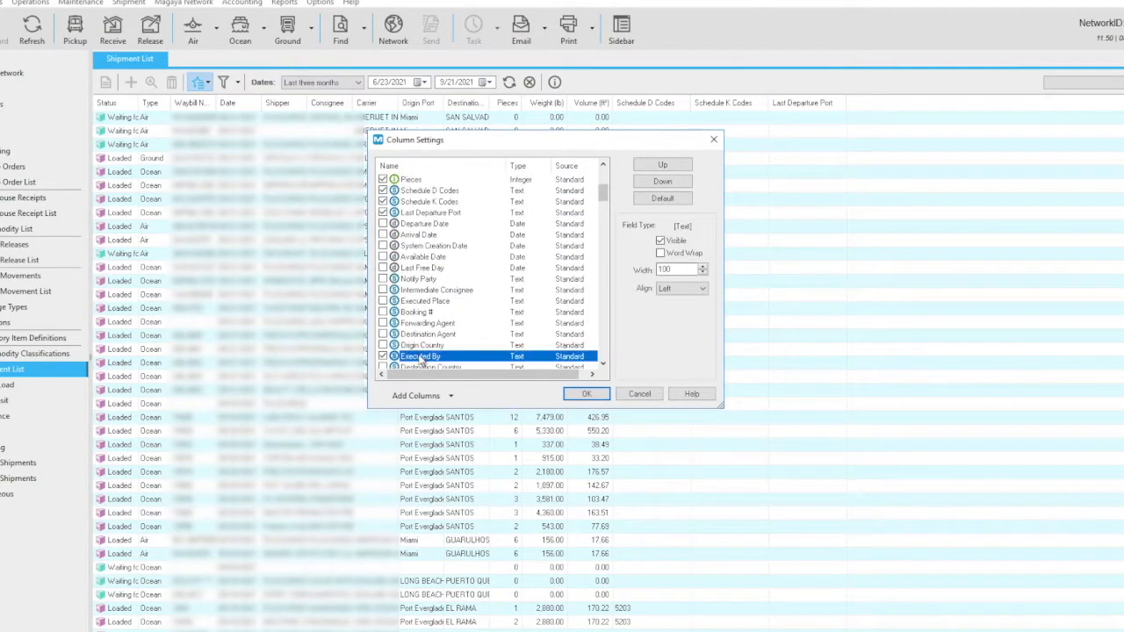
{"action": "left_click_drag", "start_coordinate": [421, 358], "coordinate": [434, 216]}
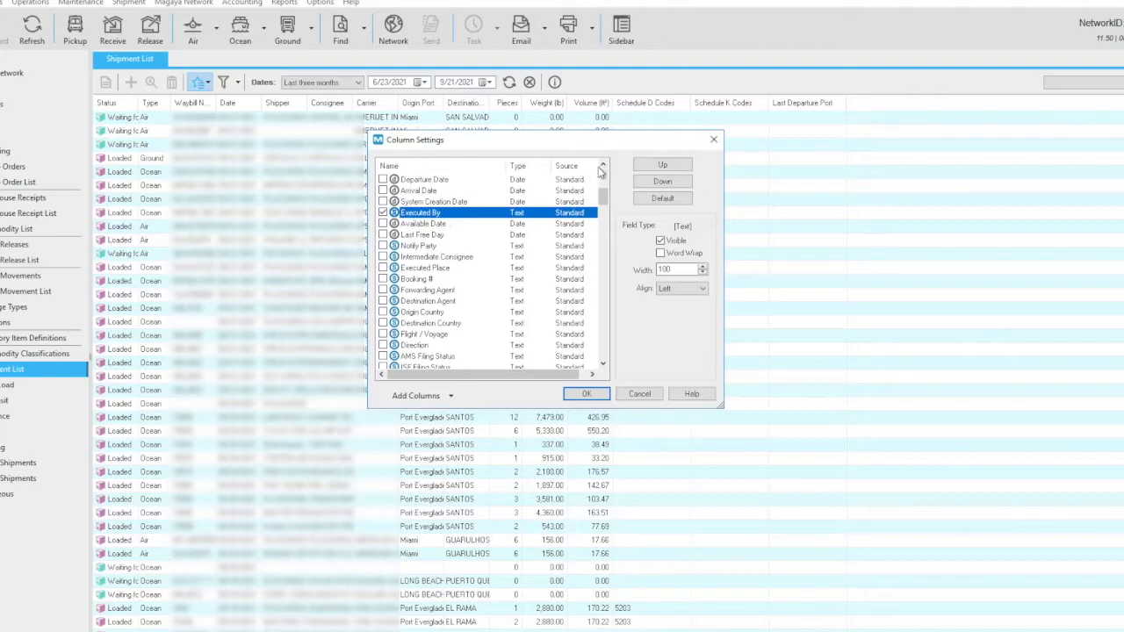
{"action": "left_click", "coordinate": [602, 165]}
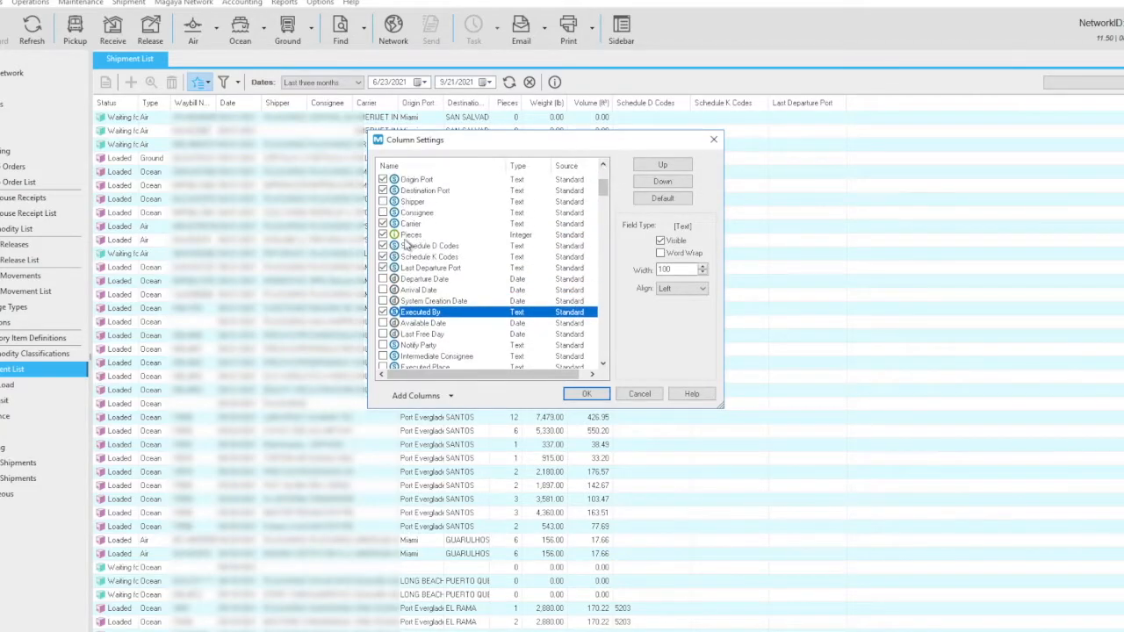
Step: Hide the Pieces, Schedule D Codes, Schedule K Codes and Last Departure Port columns
{"action": "left_click", "coordinate": [409, 245]}
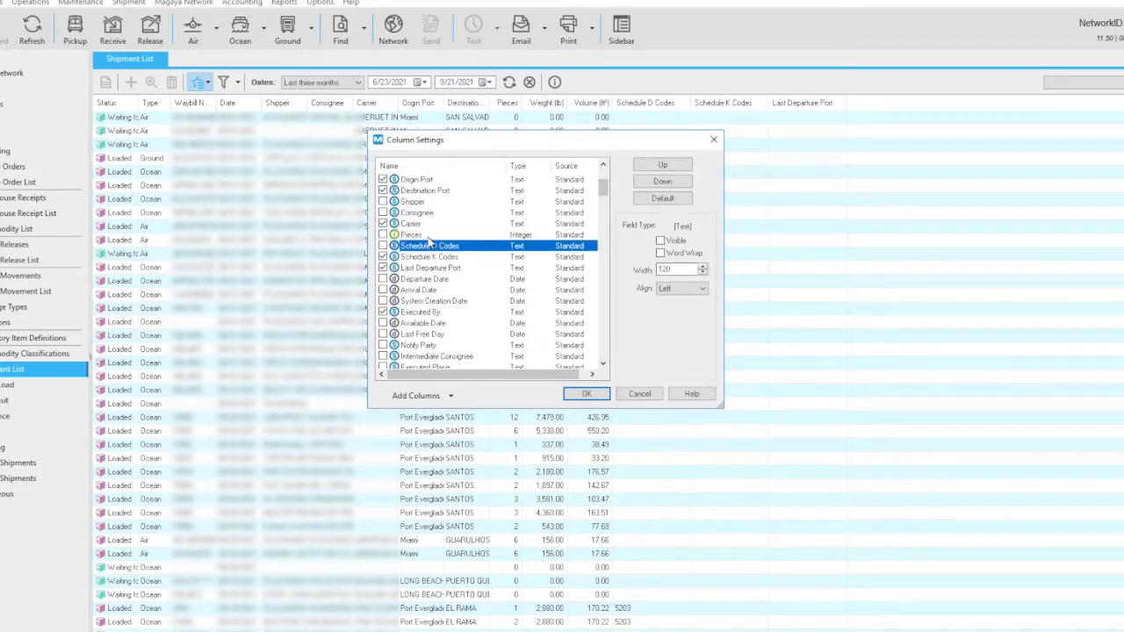
{"action": "key", "text": "Down"}
{"action": "key", "text": "Down"}
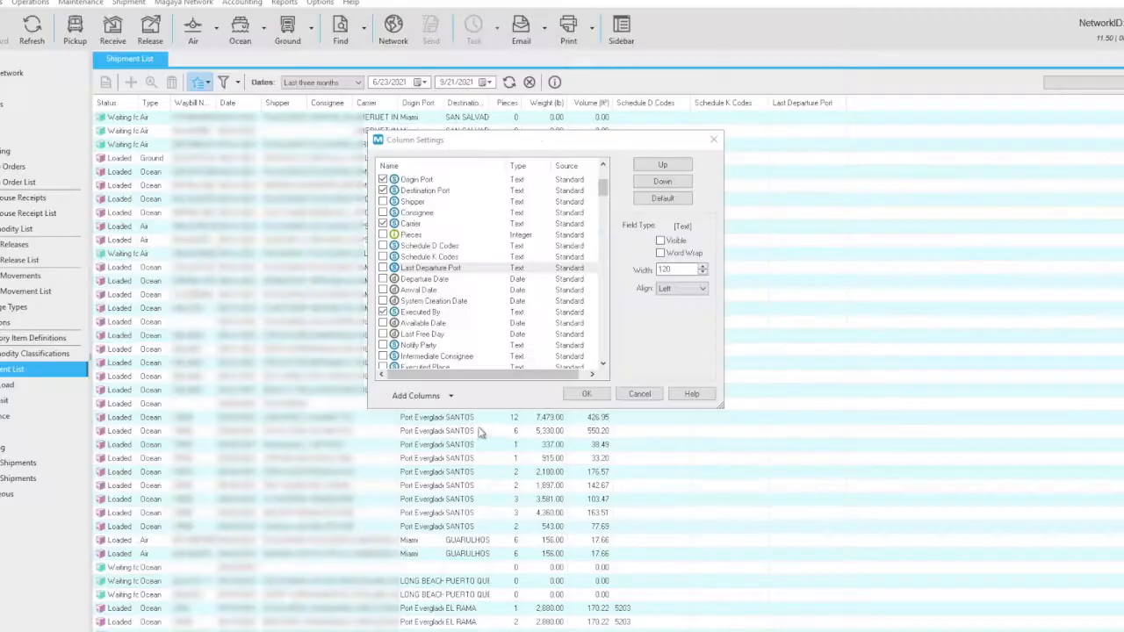
Step: Make the Origin Country and Destination Country columns visible and apply the column settings to the shipment list
{"action": "left_click", "coordinate": [433, 290]}
{"action": "scroll", "coordinate": [434, 290], "scroll_direction": "down", "scroll_amount": 7}
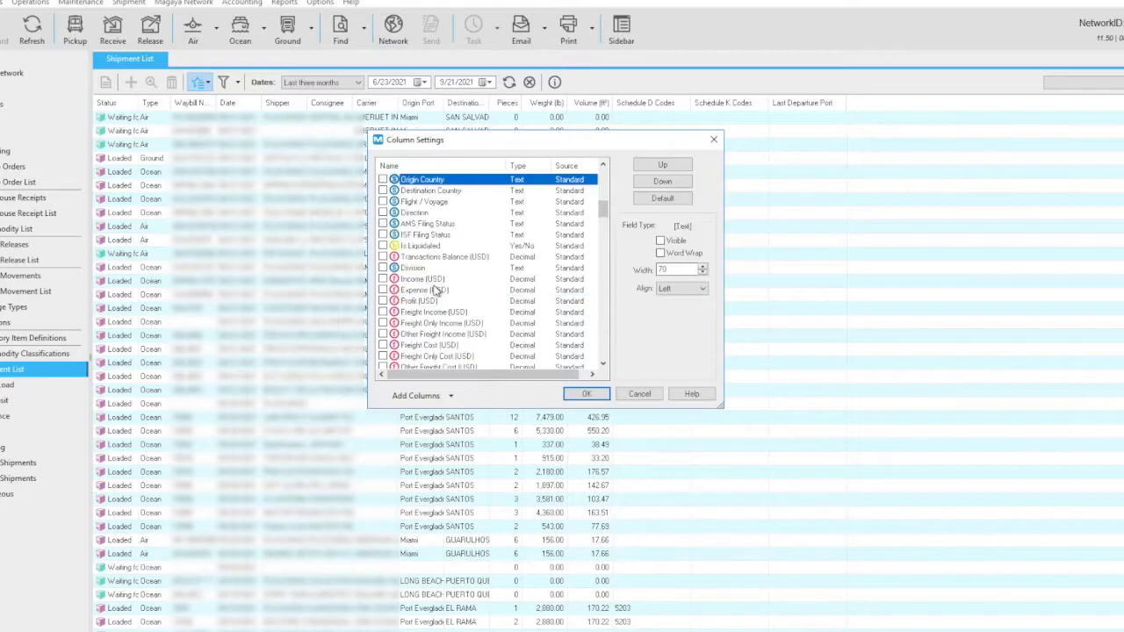
{"action": "key", "text": "space"}
{"action": "key", "text": "Down"}
{"action": "left_click", "coordinate": [585, 393]}
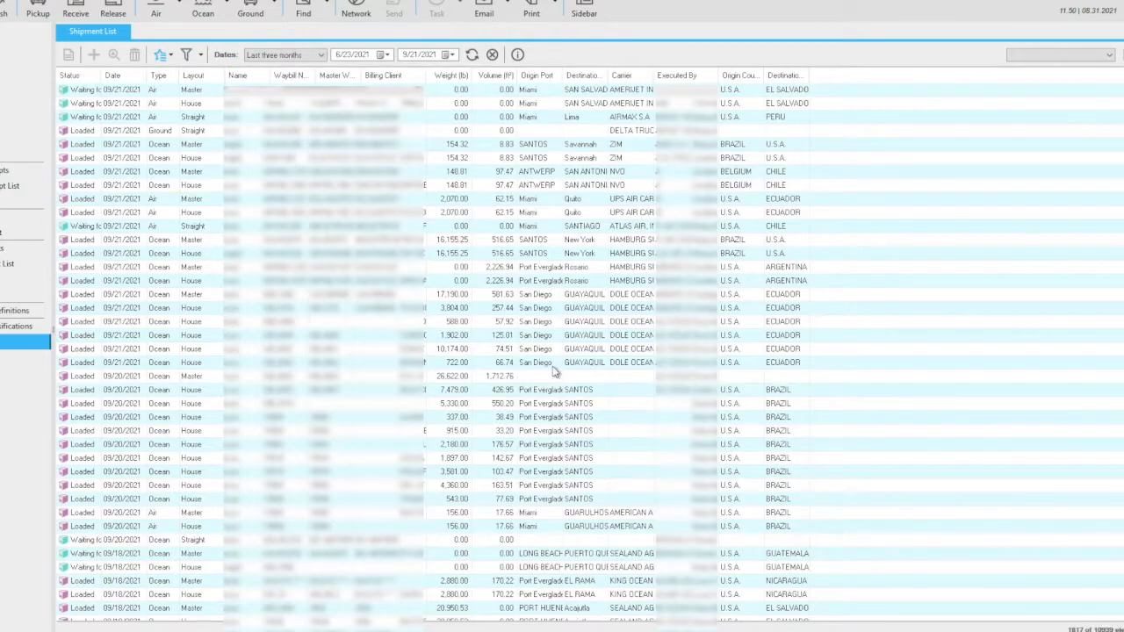
Step: Save the current list layout as a custom view named "Dashboard data demo" and check it among the available views
{"action": "left_click", "coordinate": [1103, 55]}
{"action": "left_click", "coordinate": [1045, 74]}
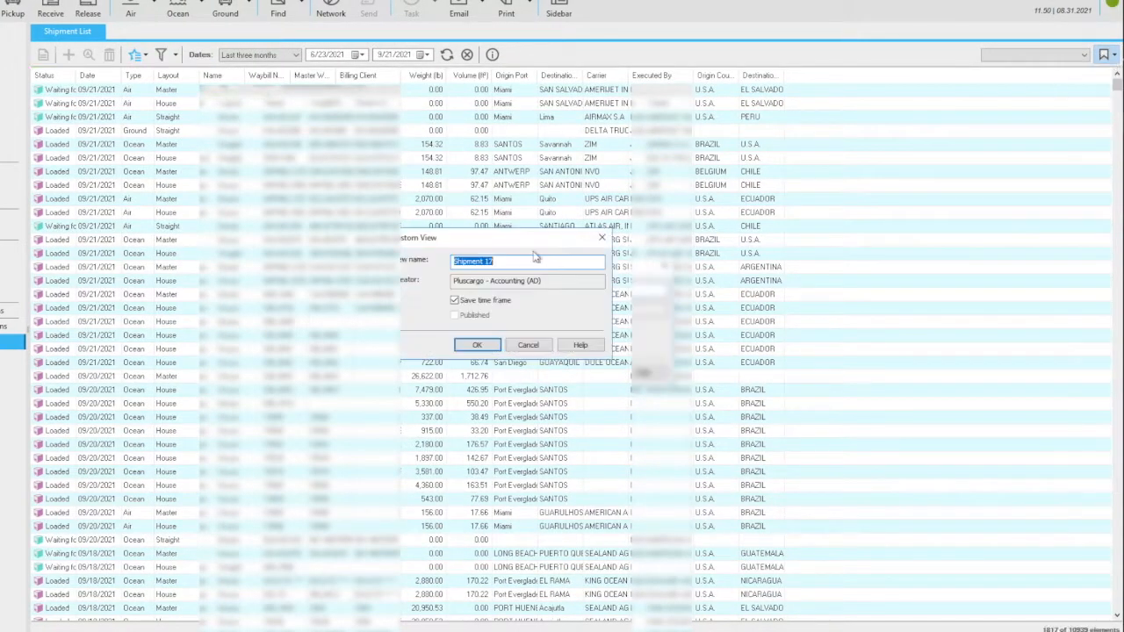
{"action": "type", "text": "D"}
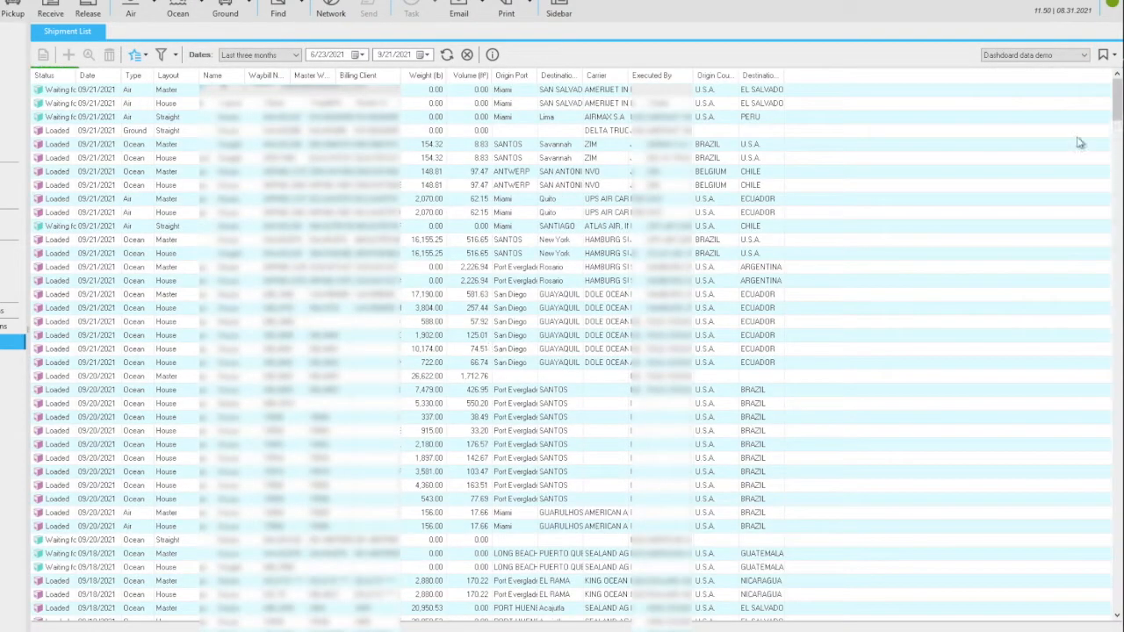
{"action": "left_click", "coordinate": [1059, 58]}
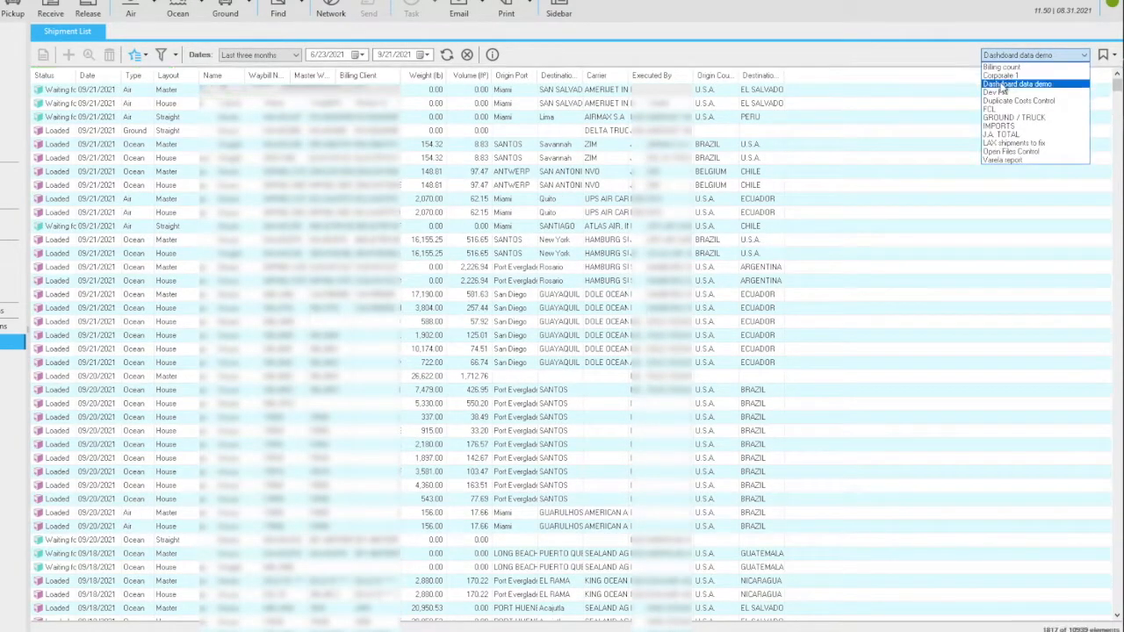
{"action": "left_click", "coordinate": [483, 209]}
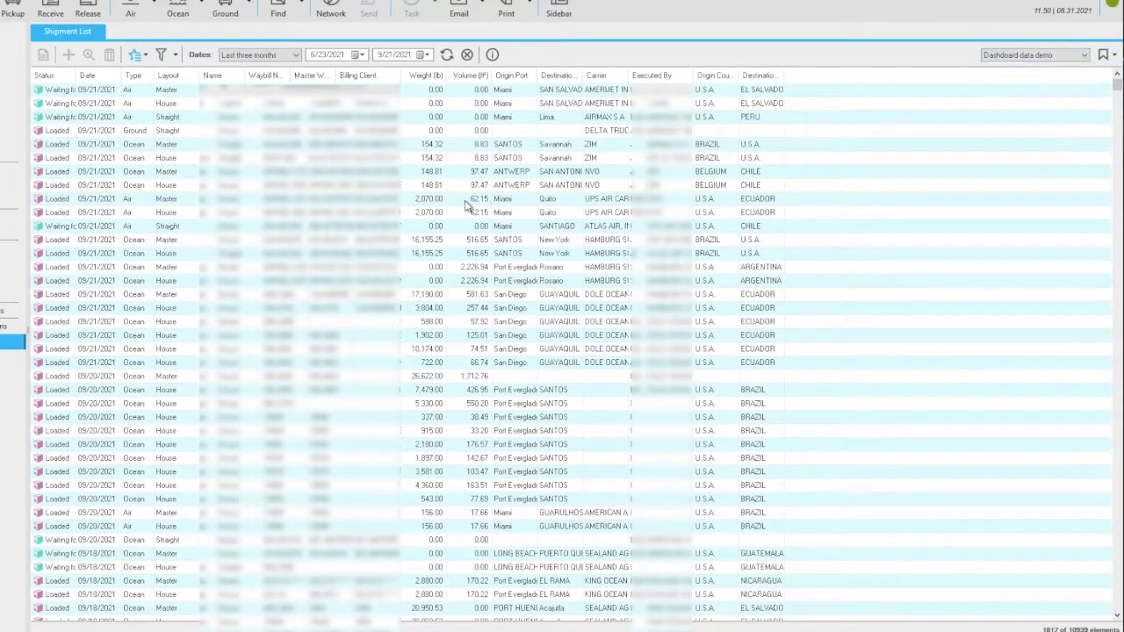
Step: Reset the shipment list columns to their defaults and reload the Dashboard data demo view
{"action": "left_click", "coordinate": [137, 54]}
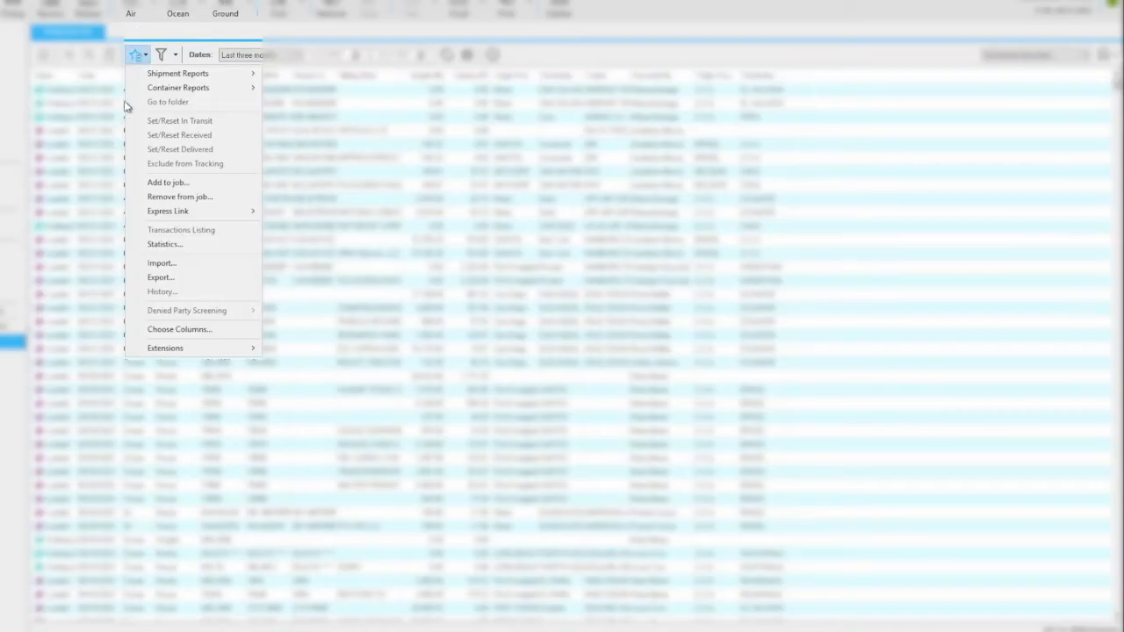
{"action": "left_click", "coordinate": [186, 330]}
{"action": "left_click", "coordinate": [600, 170]}
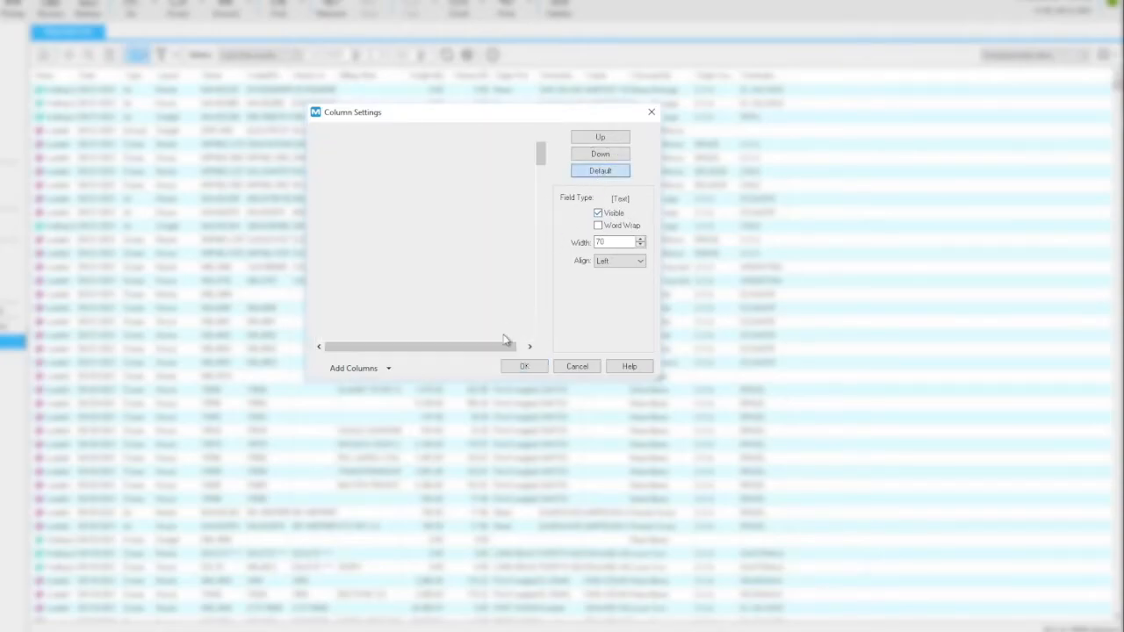
{"action": "left_click", "coordinate": [525, 366]}
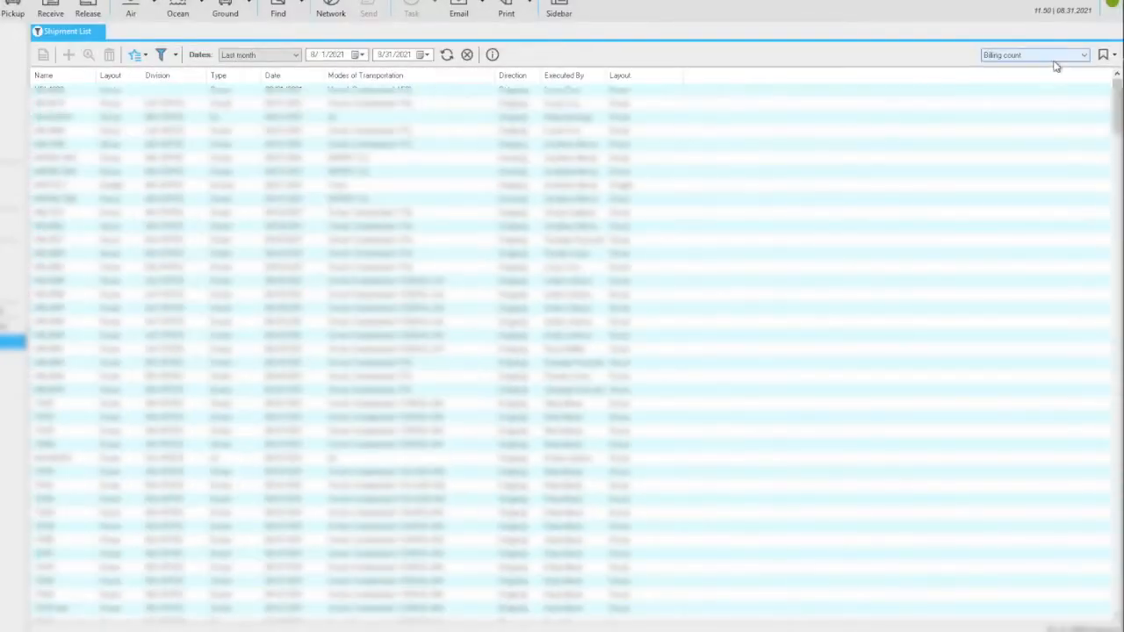
{"action": "left_click", "coordinate": [1046, 55]}
{"action": "left_click", "coordinate": [1028, 83]}
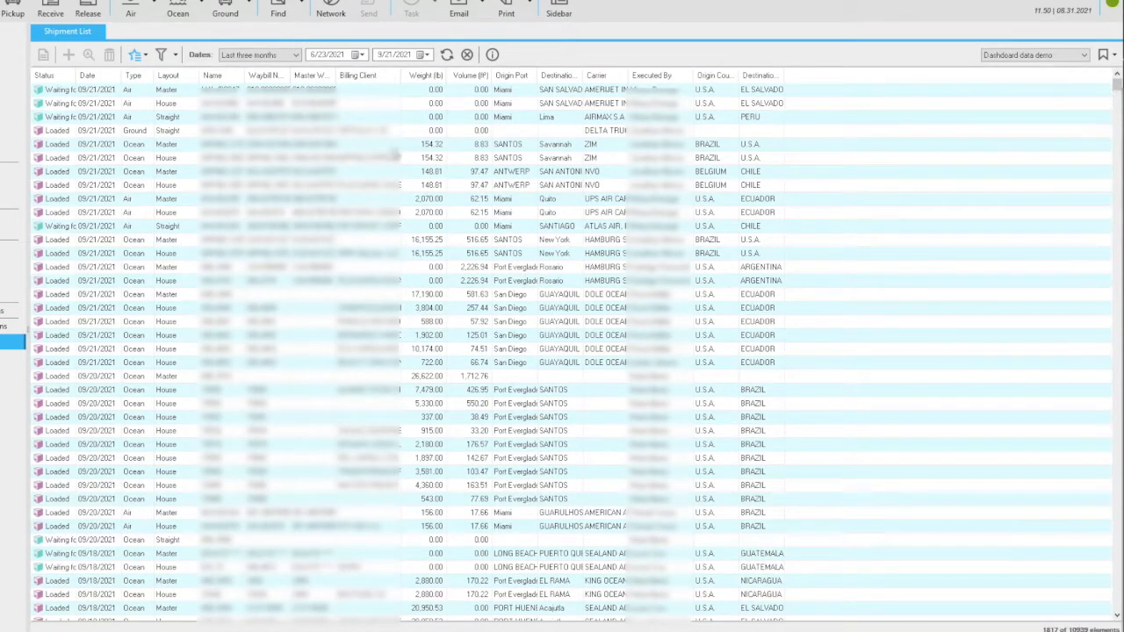
Step: Switch to the Innobo Shipment Dashboard workbook in Excel and review instructions 2 and 3 on saving the view and exporting
{"action": "key", "text": "super+Tab"}
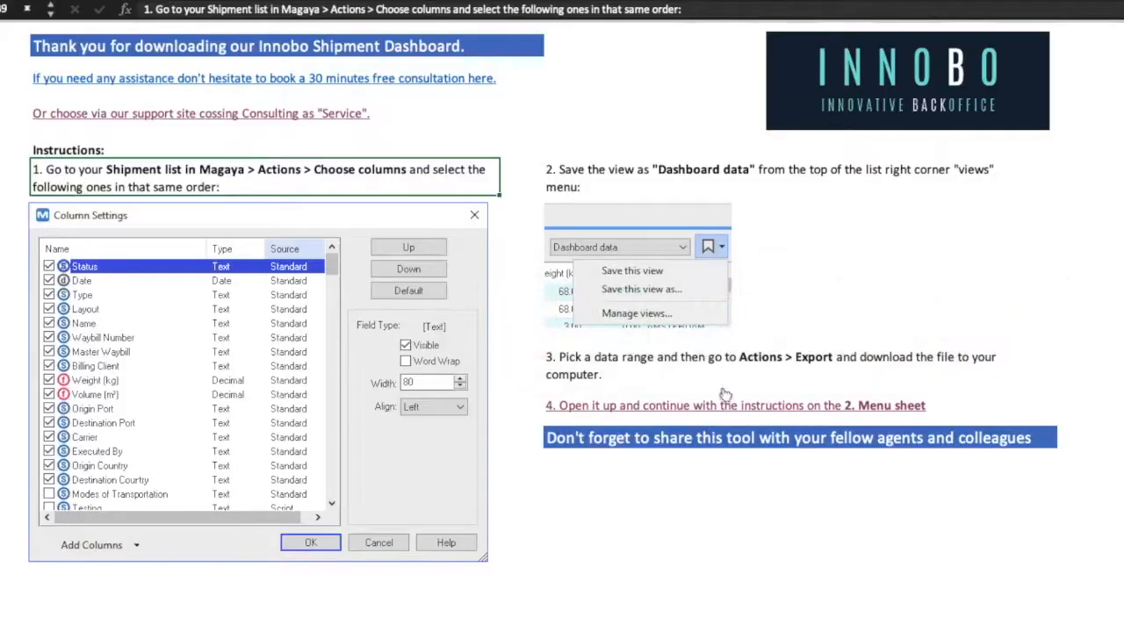
{"action": "left_click", "coordinate": [587, 173]}
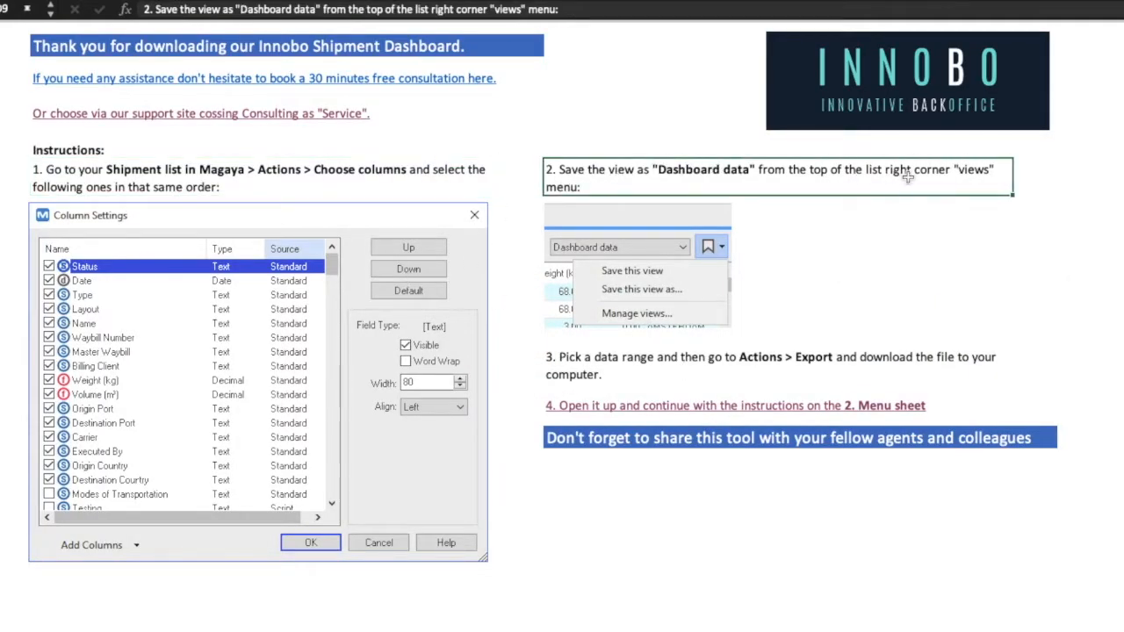
{"action": "left_click", "coordinate": [596, 363]}
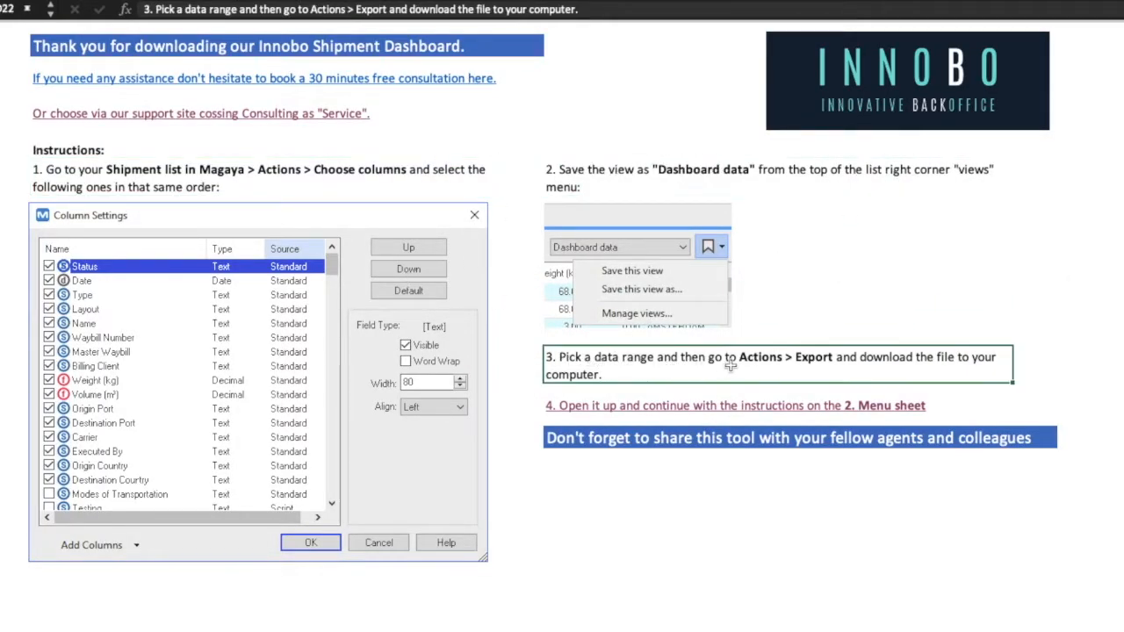
Step: Switch back to Magaya and start exporting the shipment list in the CSV, HTML or EXCEL format
{"action": "key", "text": "alt+Tab"}
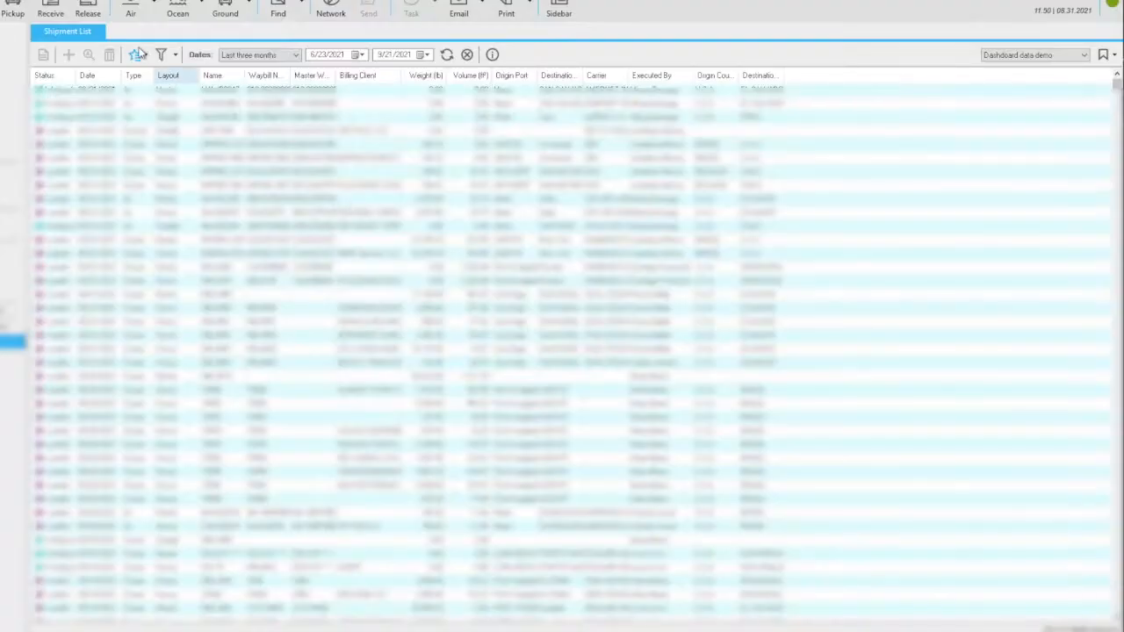
{"action": "left_click", "coordinate": [134, 56]}
{"action": "left_click", "coordinate": [167, 277]}
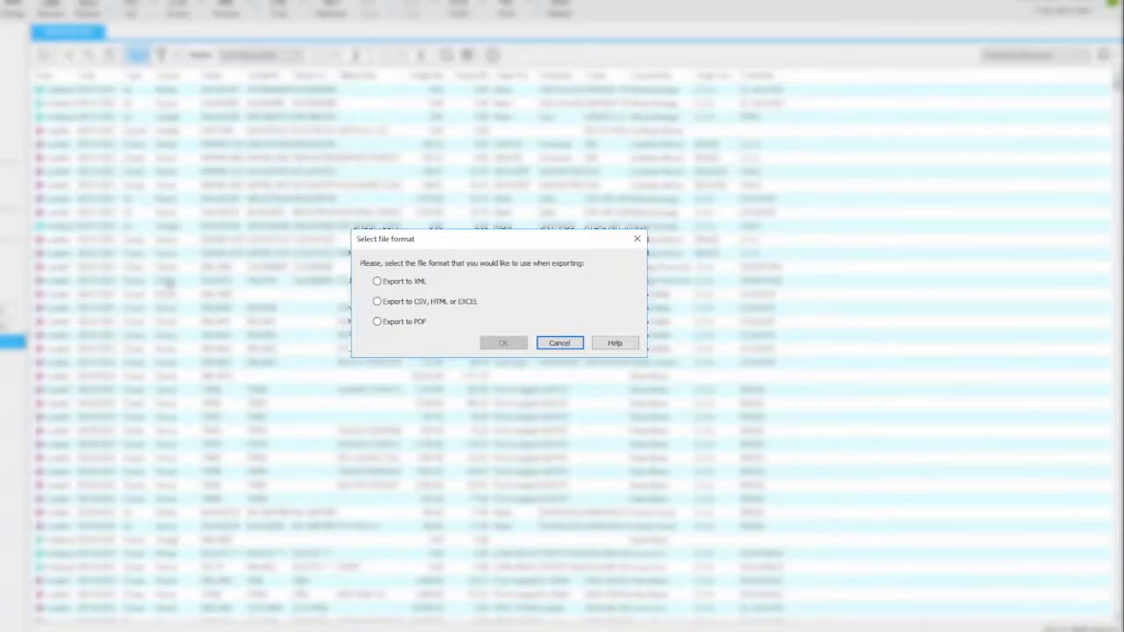
{"action": "left_click", "coordinate": [429, 301]}
{"action": "left_click", "coordinate": [509, 344]}
{"action": "left_click", "coordinate": [642, 186]}
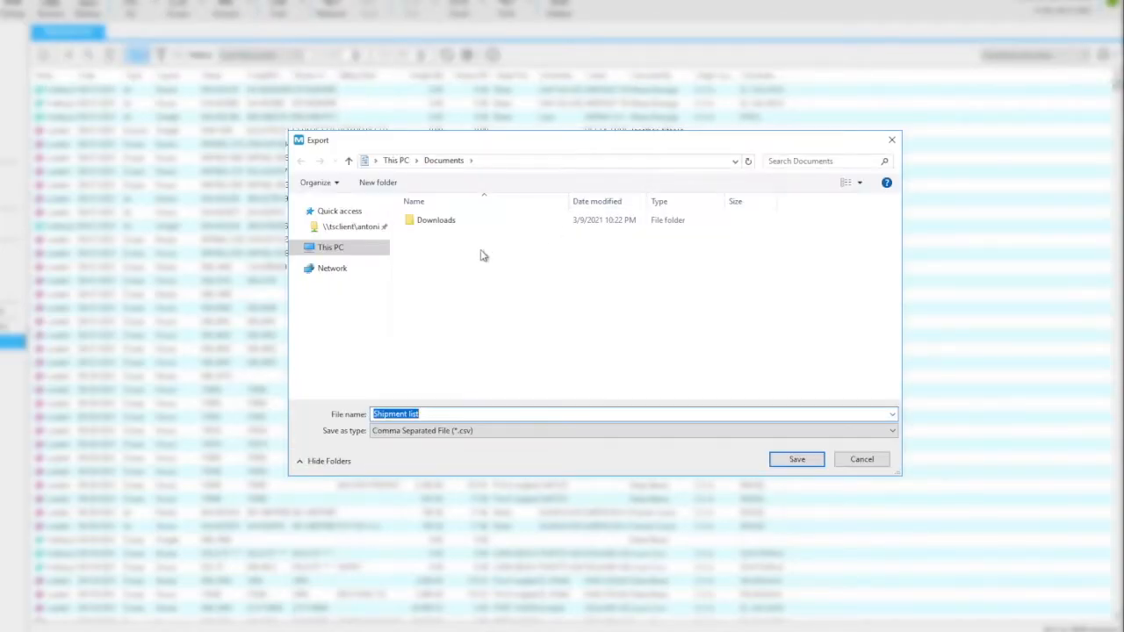
Step: Save the export as an Excel .xls file named Shipment list in the MacBook Downloads' Dashboard demo folder, replacing the existing file
{"action": "left_click", "coordinate": [346, 310]}
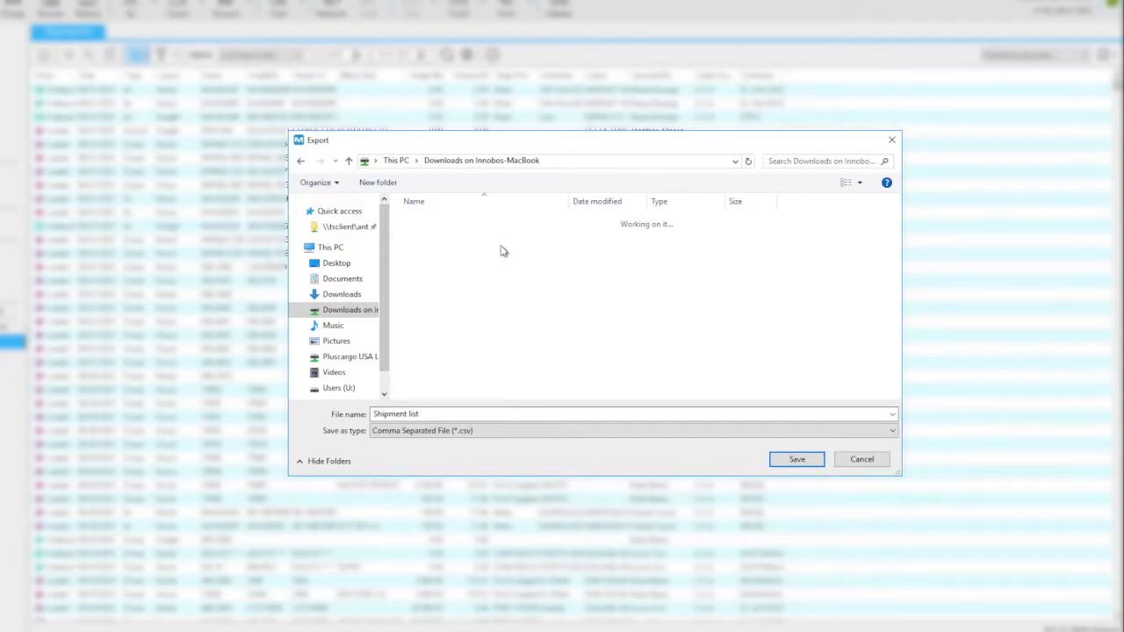
{"action": "double_click", "coordinate": [449, 235]}
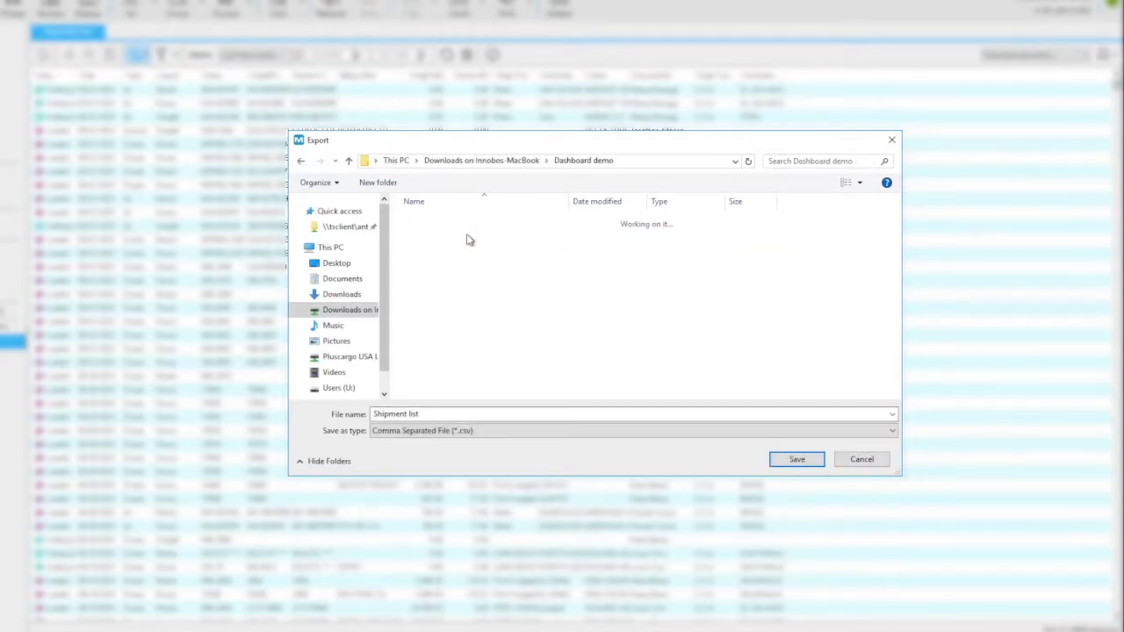
{"action": "left_click", "coordinate": [471, 431]}
{"action": "left_click", "coordinate": [432, 464]}
{"action": "left_click", "coordinate": [791, 461]}
{"action": "left_click", "coordinate": [796, 461]}
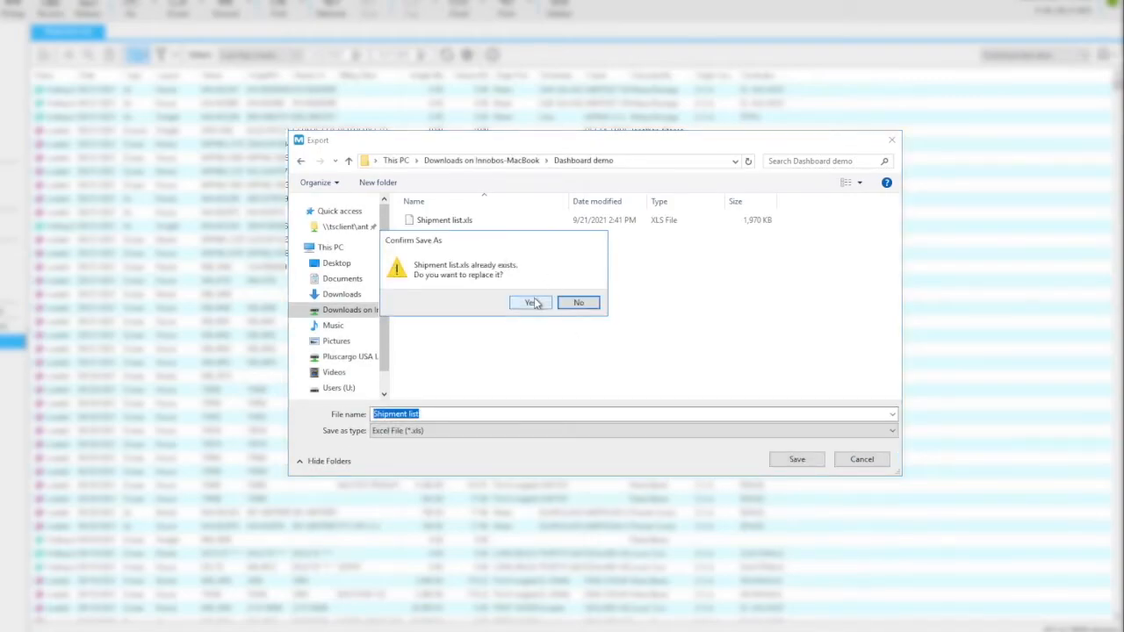
{"action": "left_click", "coordinate": [530, 303]}
{"action": "left_click", "coordinate": [542, 421]}
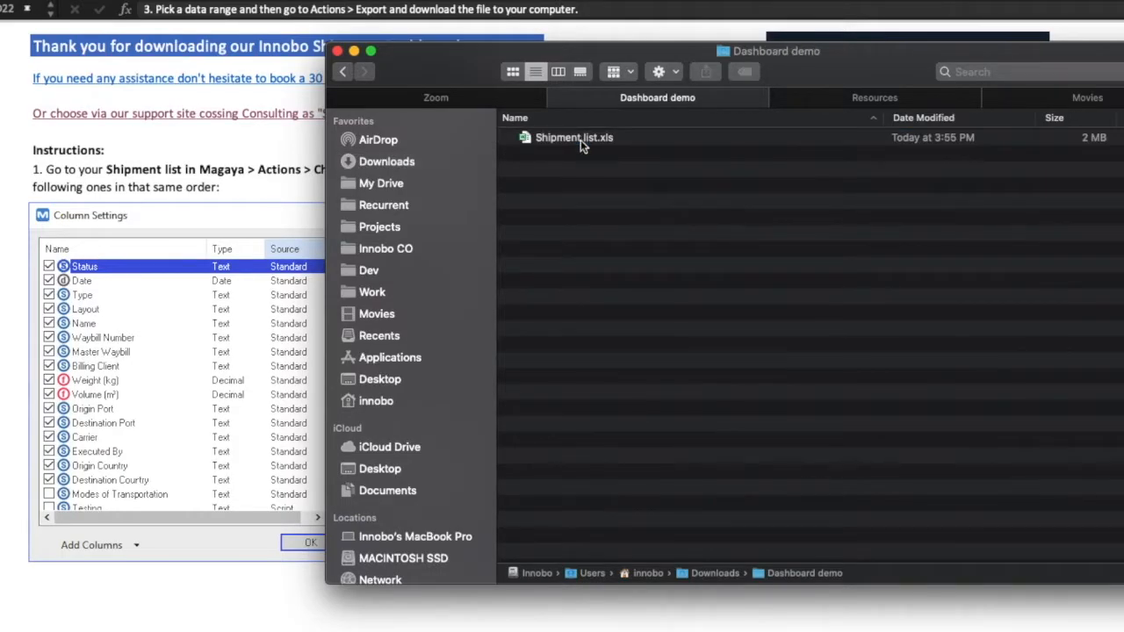
Step: Locate Shipment list.xls in the Dashboard demo folder in Finder and review the columns of the Shipment list export sample workbook in Excel
{"action": "left_click", "coordinate": [580, 140]}
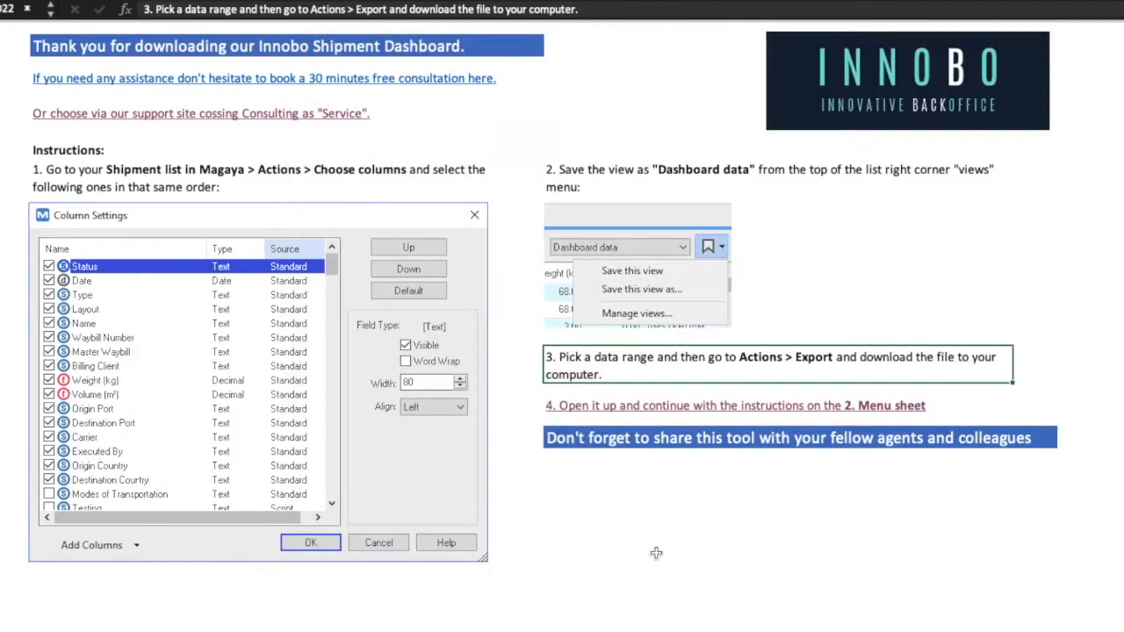
{"action": "key", "text": "ctrl+Down"}
{"action": "left_click", "coordinate": [1005, 400]}
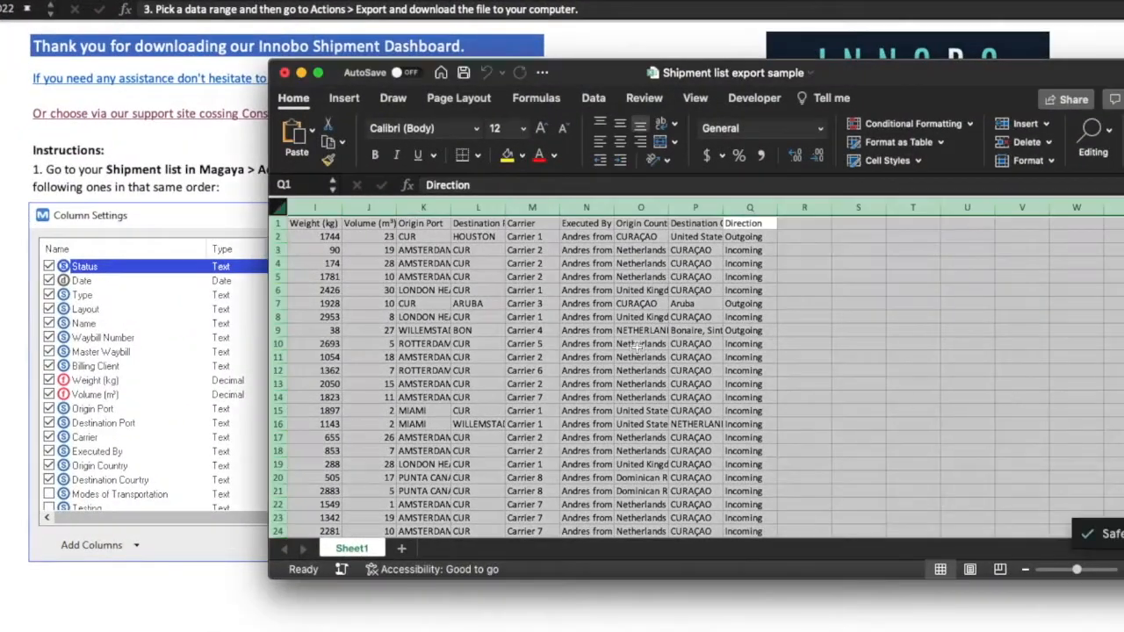
{"action": "key", "text": "ctrl+Home"}
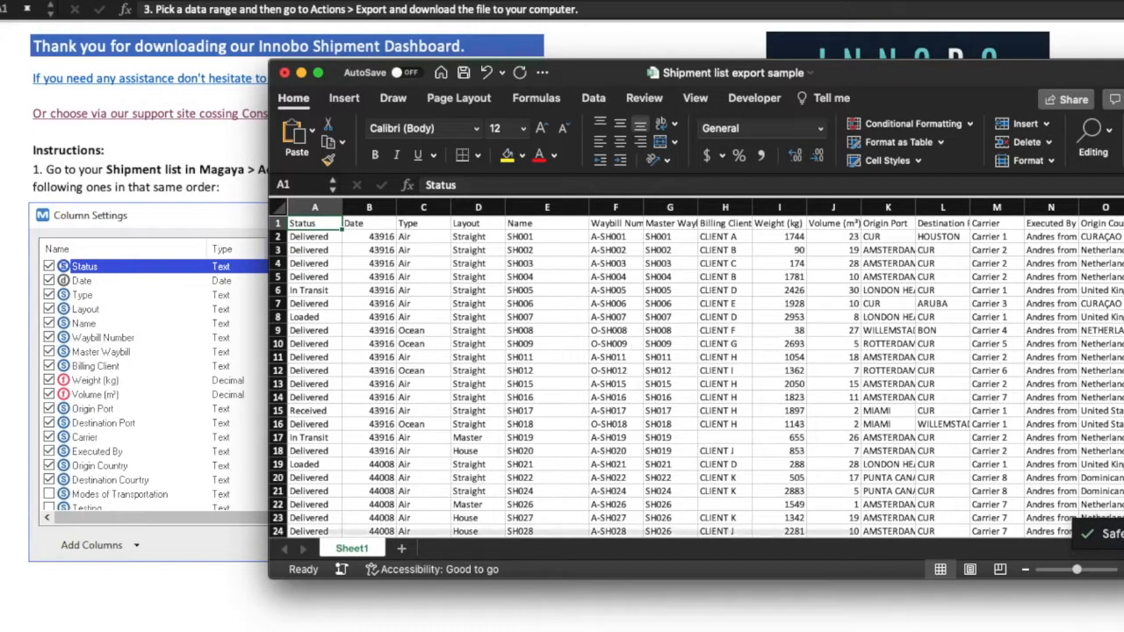
Step: Return to the dashboard workbook, follow instruction 4's link to the 2. Menu sheet and review its first instruction about Clean file
{"action": "left_click", "coordinate": [563, 608]}
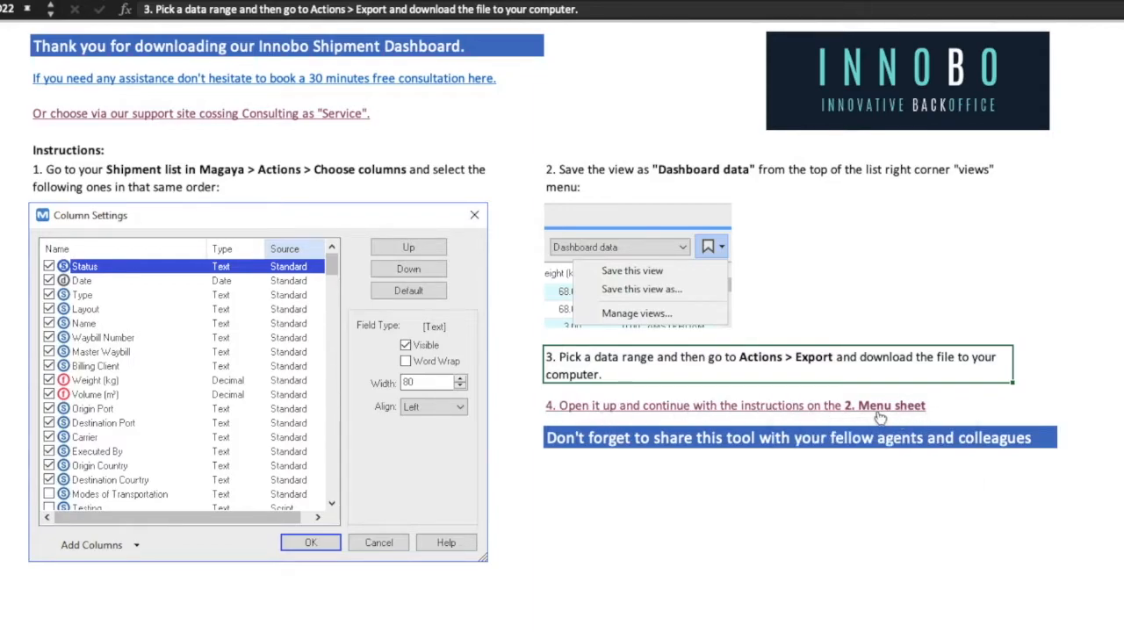
{"action": "left_click", "coordinate": [879, 417]}
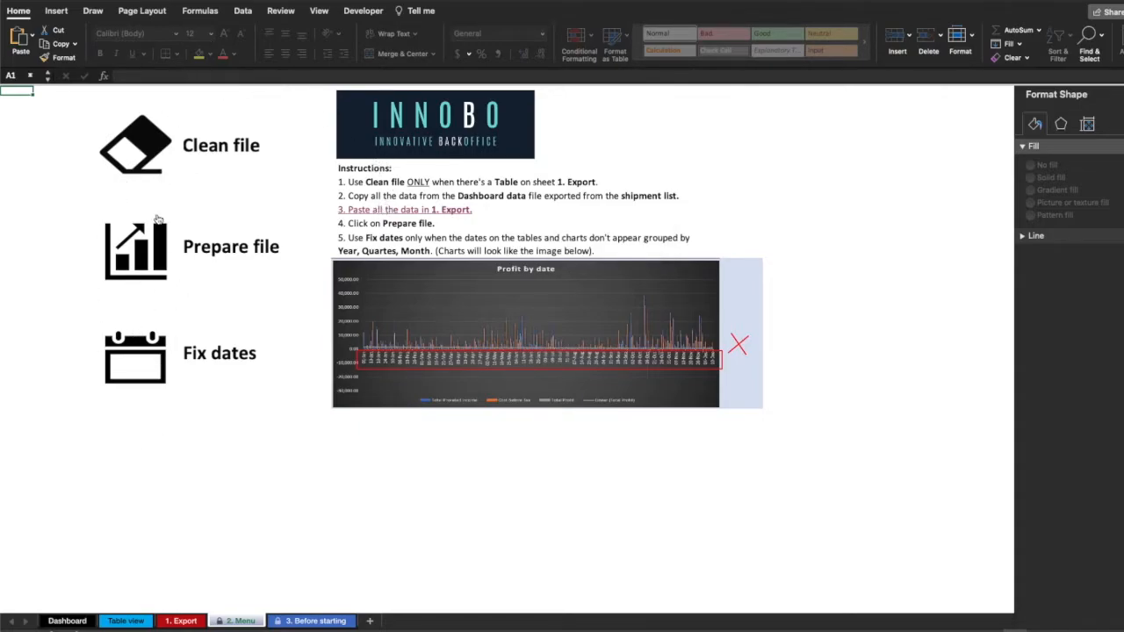
{"action": "left_click", "coordinate": [355, 182]}
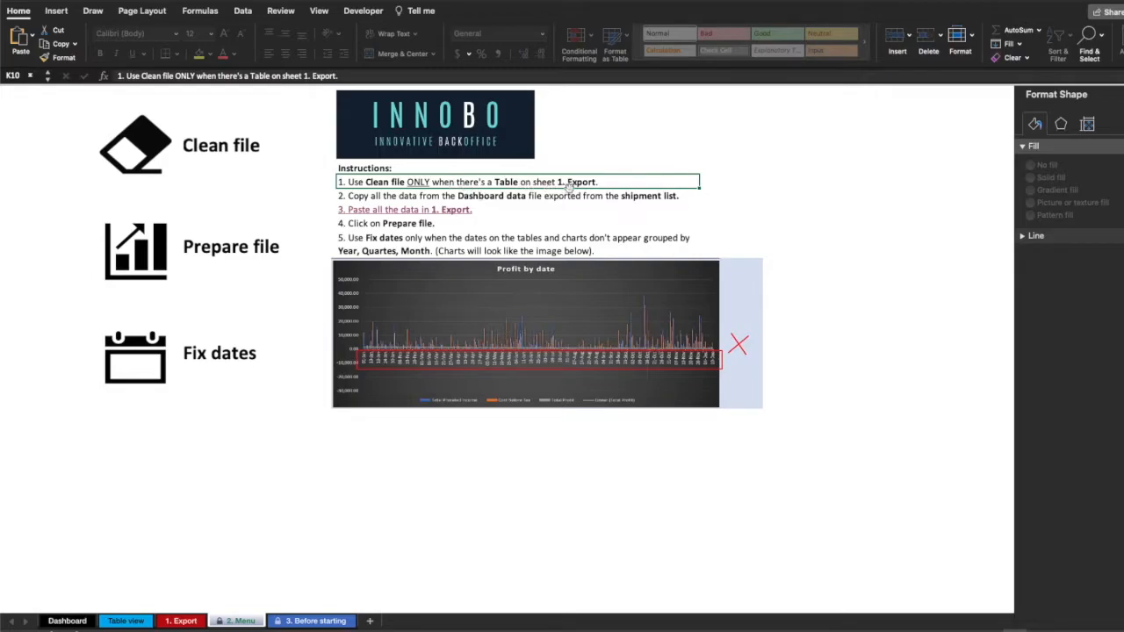
Step: Check whether the 1. Export sheet contains a table by inspecting its table options, and return to the 2. Menu sheet
{"action": "left_click", "coordinate": [179, 621]}
{"action": "left_click", "coordinate": [87, 135]}
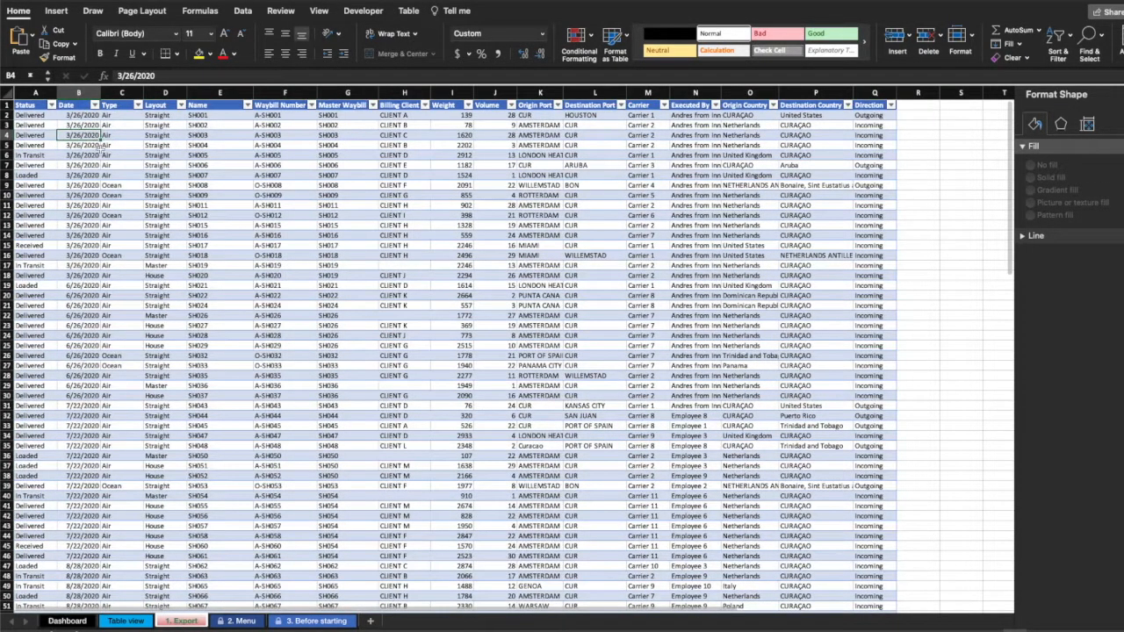
{"action": "key", "text": "ctrl+Home"}
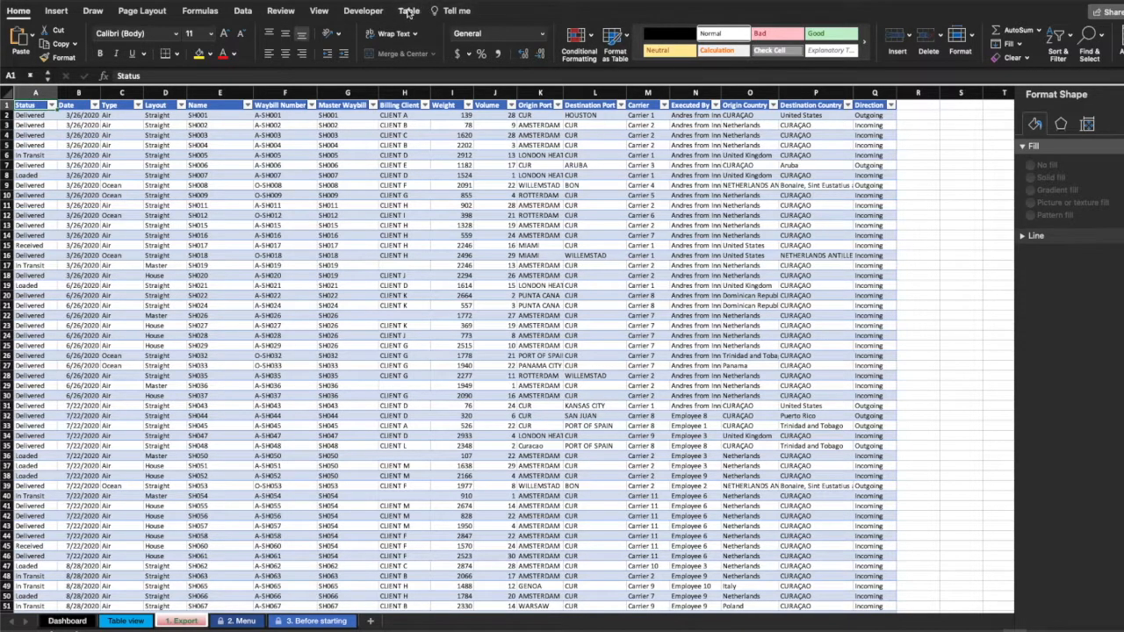
{"action": "left_click", "coordinate": [408, 12]}
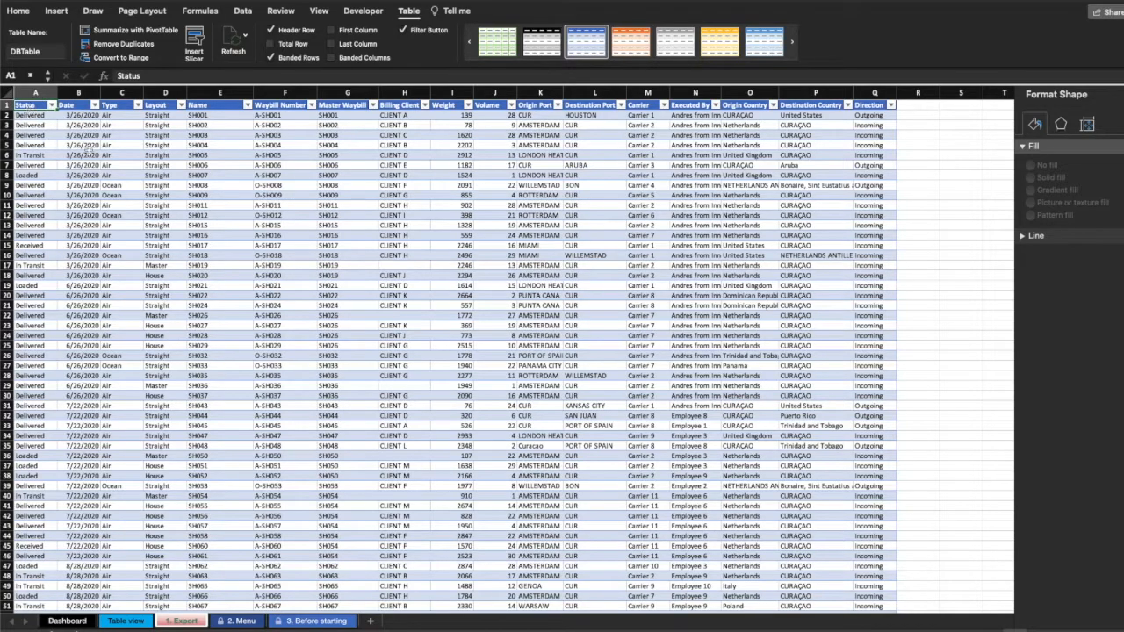
{"action": "left_click", "coordinate": [241, 620]}
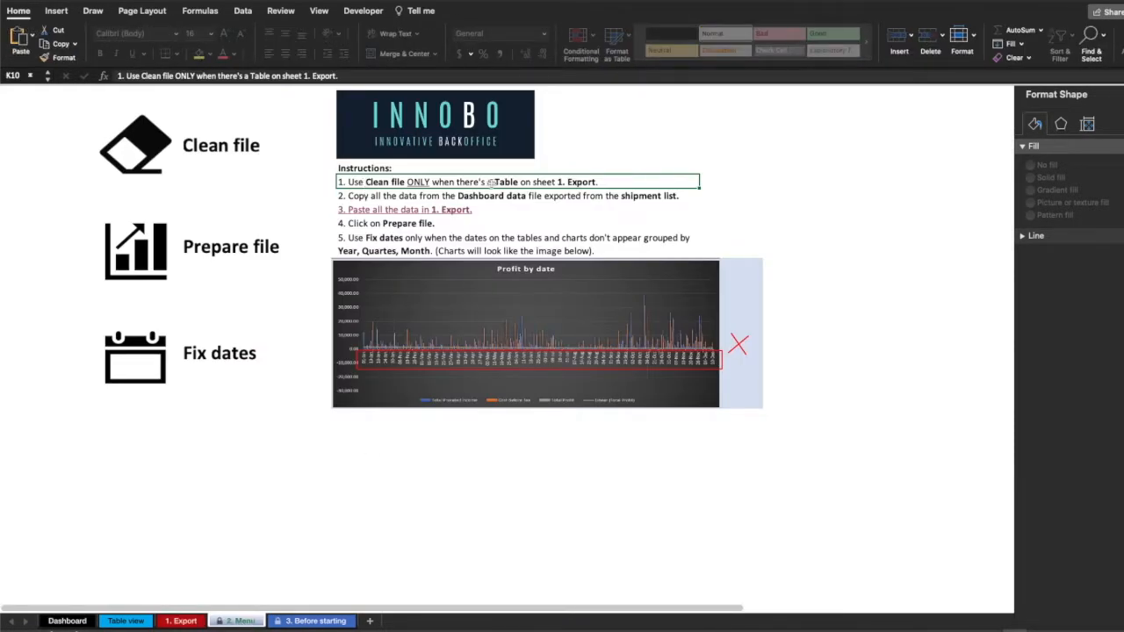
Step: Run Clean file to clear the 1. Export sheet, and return to the 2. Menu sheet's second instruction
{"action": "left_click", "coordinate": [150, 151]}
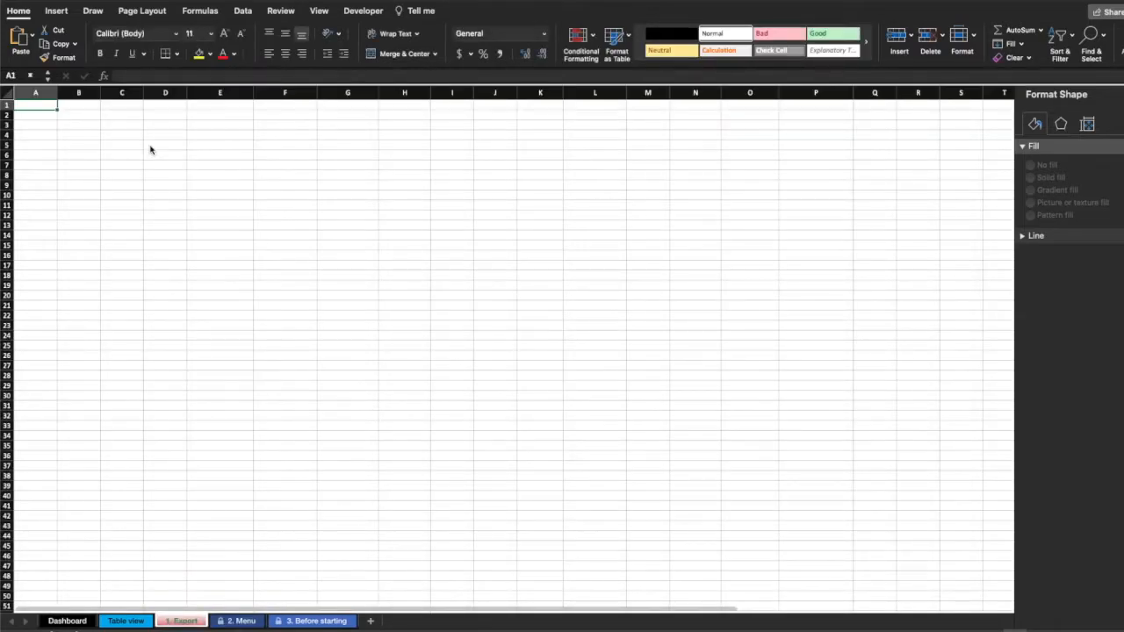
{"action": "left_click", "coordinate": [238, 621]}
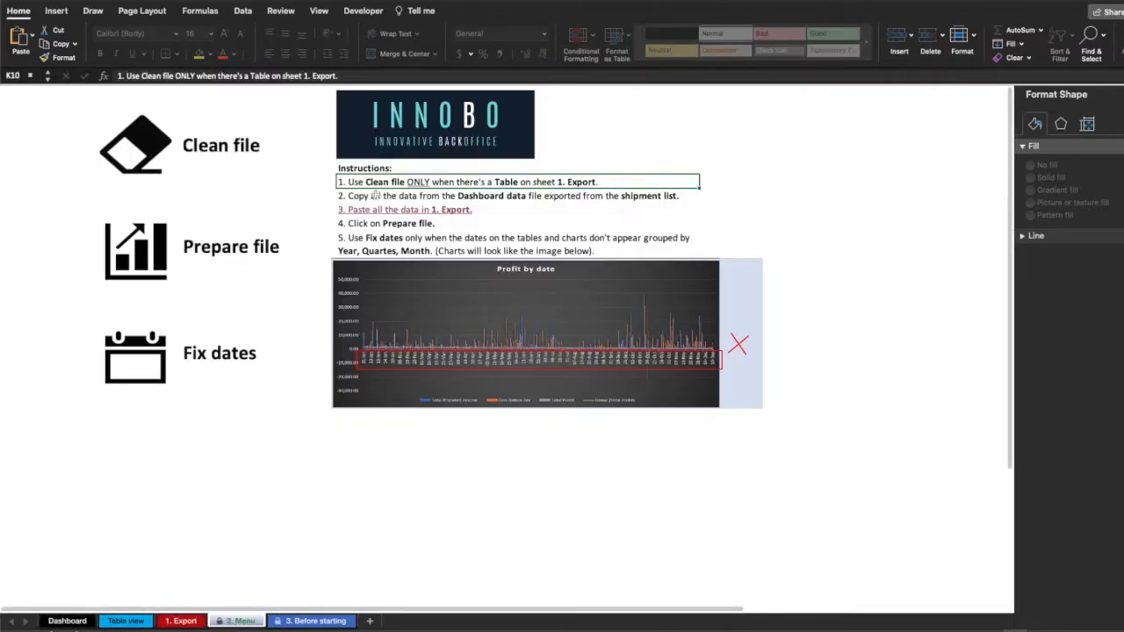
{"action": "left_click", "coordinate": [376, 197]}
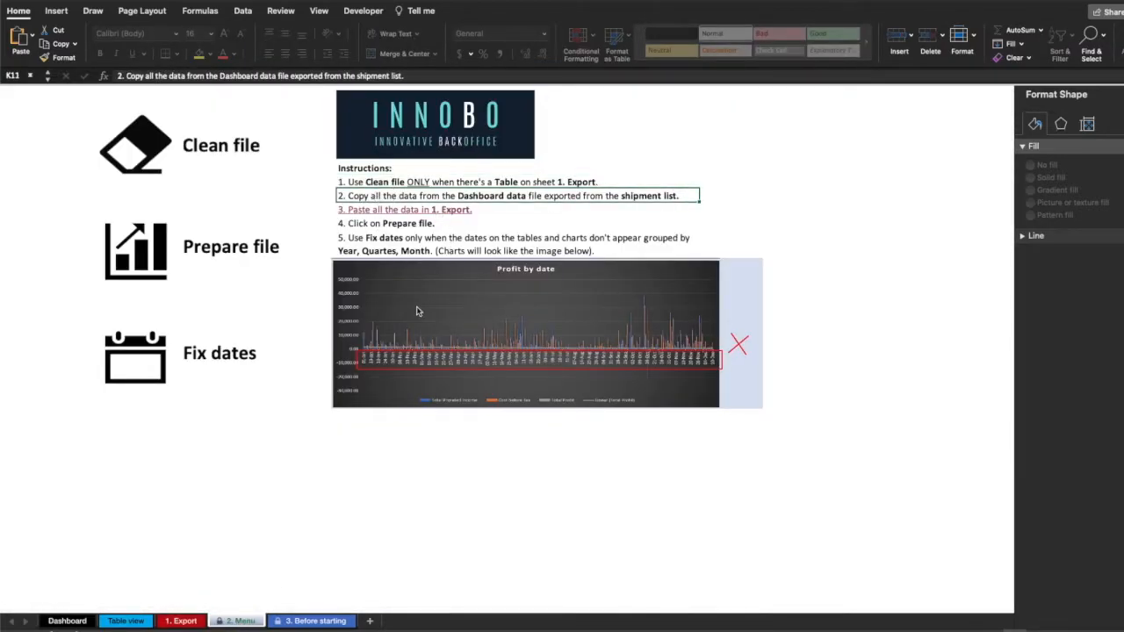
Step: Copy the entire sheet of the Shipment list export sample workbook into 1. Export from cell A1, and run Prepare file on the 2. Menu sheet
{"action": "key", "text": "ctrl+Down"}
{"action": "left_click", "coordinate": [928, 343]}
{"action": "left_click", "coordinate": [203, 240]}
{"action": "key", "text": "super+c"}
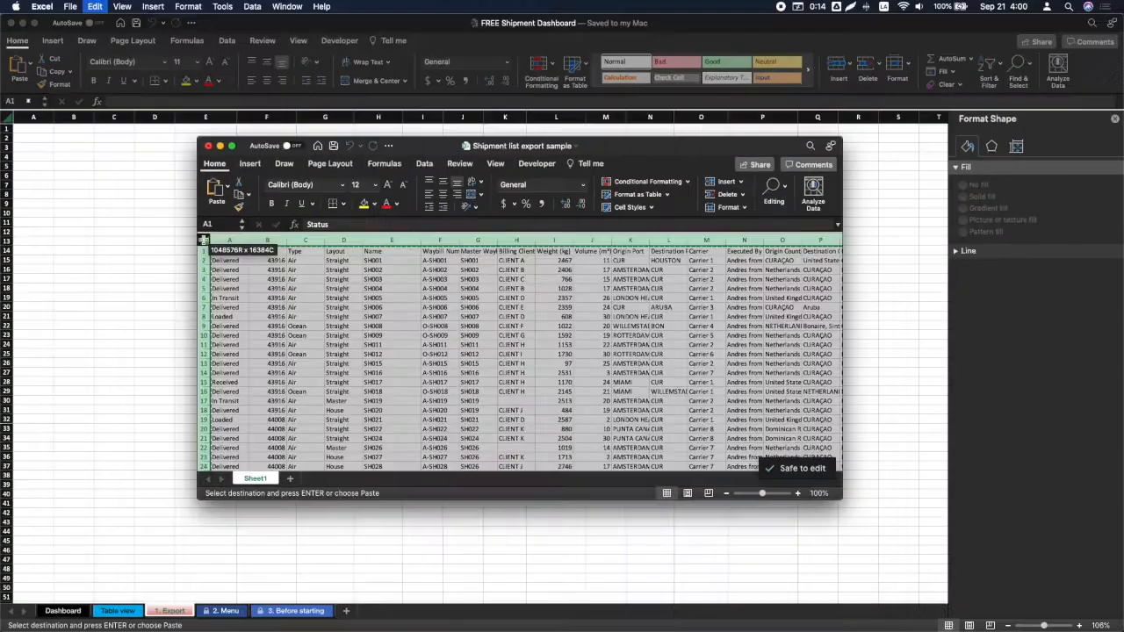
{"action": "left_click", "coordinate": [161, 165]}
{"action": "key", "text": "super+v"}
{"action": "key", "text": "ctrl+Page_Down"}
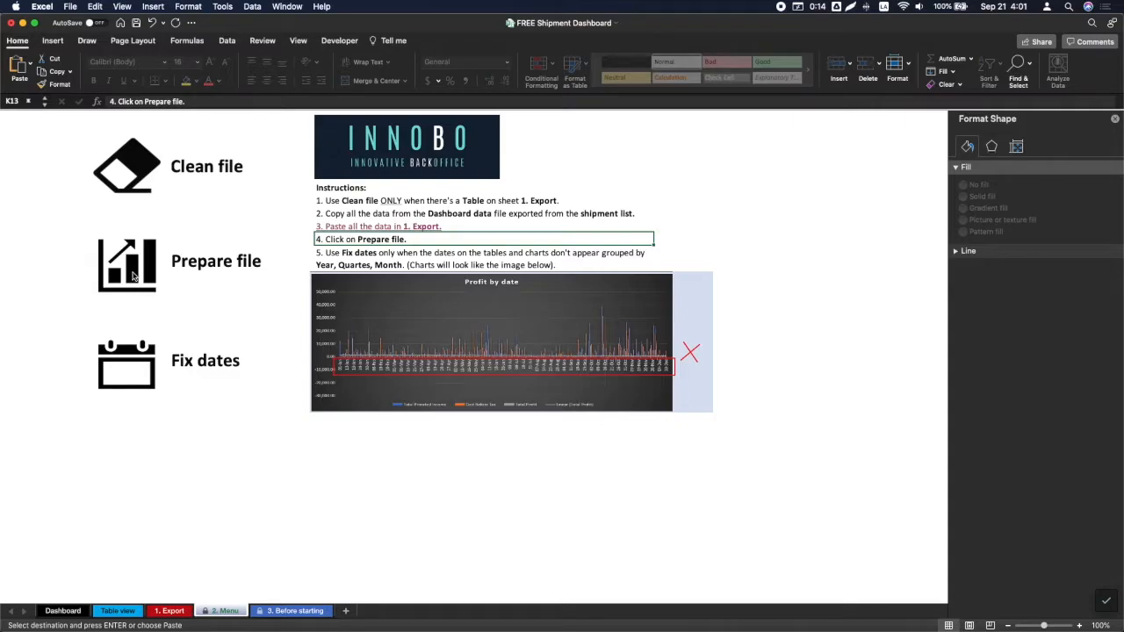
{"action": "left_click", "coordinate": [133, 277]}
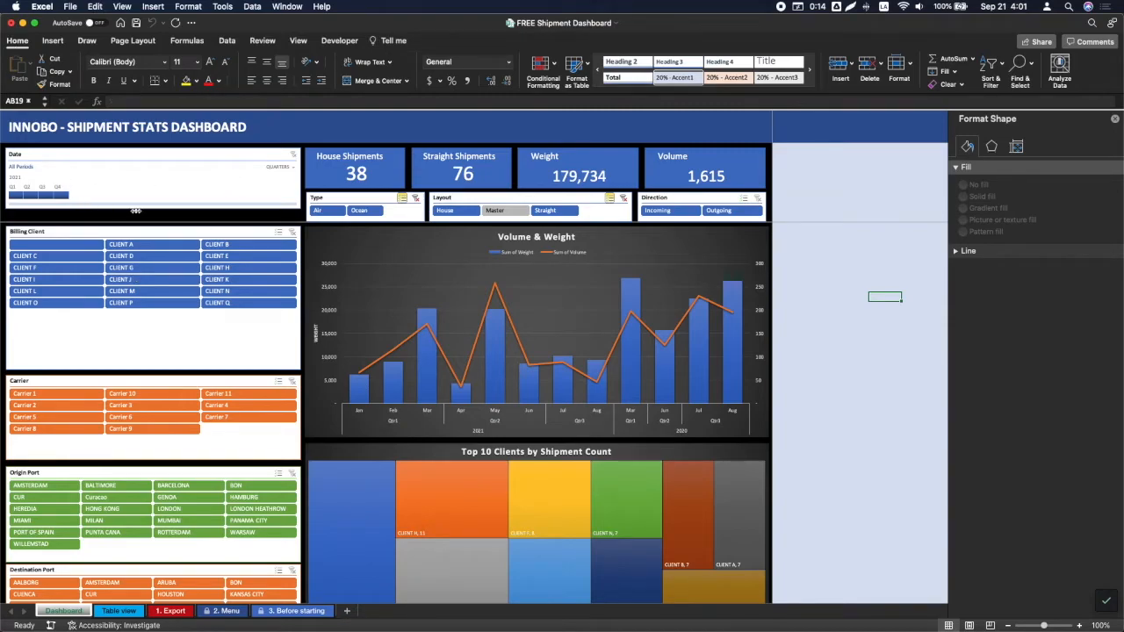
Step: Filter the dashboard to Q1 2021 with the Date timeline
{"action": "left_click", "coordinate": [88, 156]}
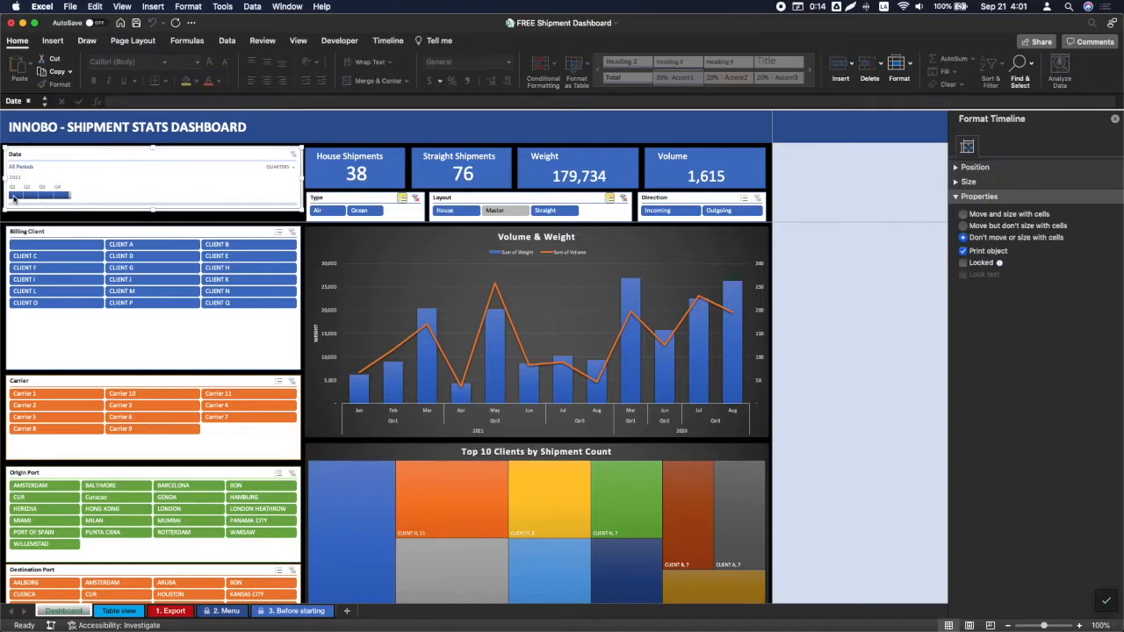
{"action": "left_click", "coordinate": [19, 198]}
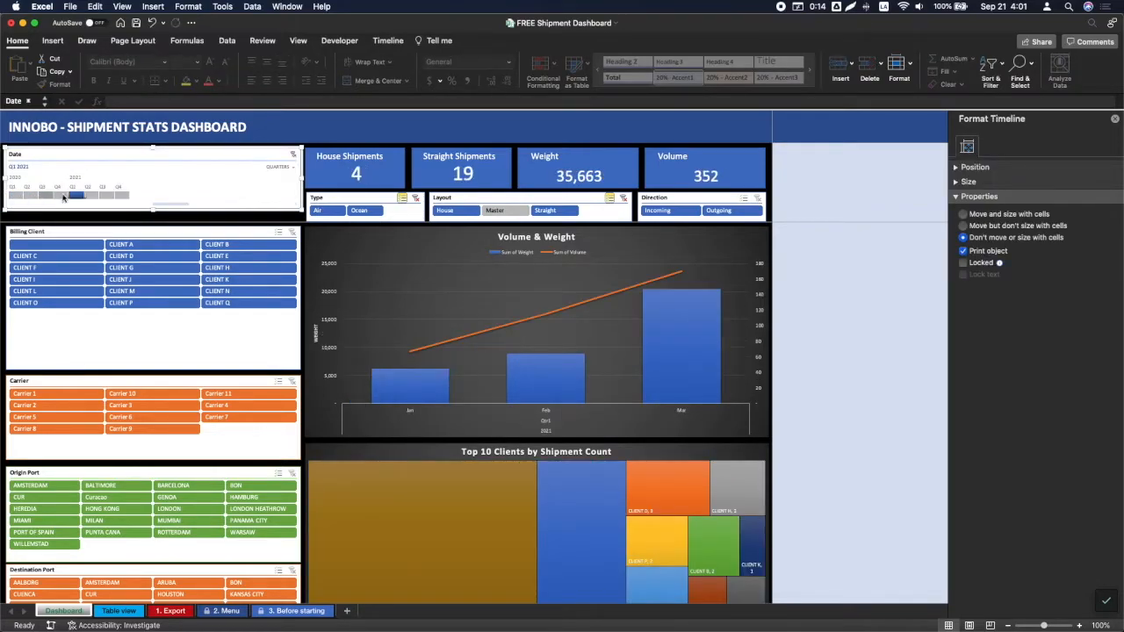
{"action": "left_click", "coordinate": [76, 197]}
Step: Switch the Date timeline's time level to YEARS and back to QUARTERS
{"action": "left_click", "coordinate": [274, 167]}
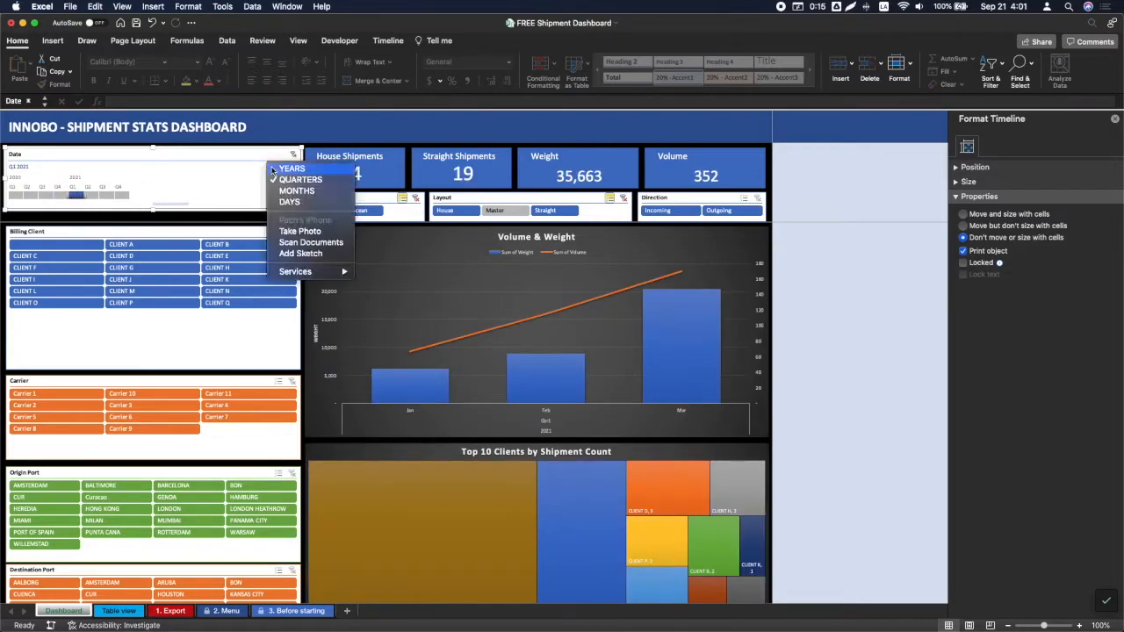
{"action": "left_click", "coordinate": [290, 168]}
{"action": "left_click", "coordinate": [279, 170]}
{"action": "left_click", "coordinate": [290, 179]}
{"action": "left_click", "coordinate": [281, 168]}
{"action": "left_click", "coordinate": [285, 181]}
Step: Extend the Date timeline selection to Q4 2020 - Q1 2021, and clear the date filter to include all periods
{"action": "left_click_drag", "start_coordinate": [67, 194], "coordinate": [41, 198]}
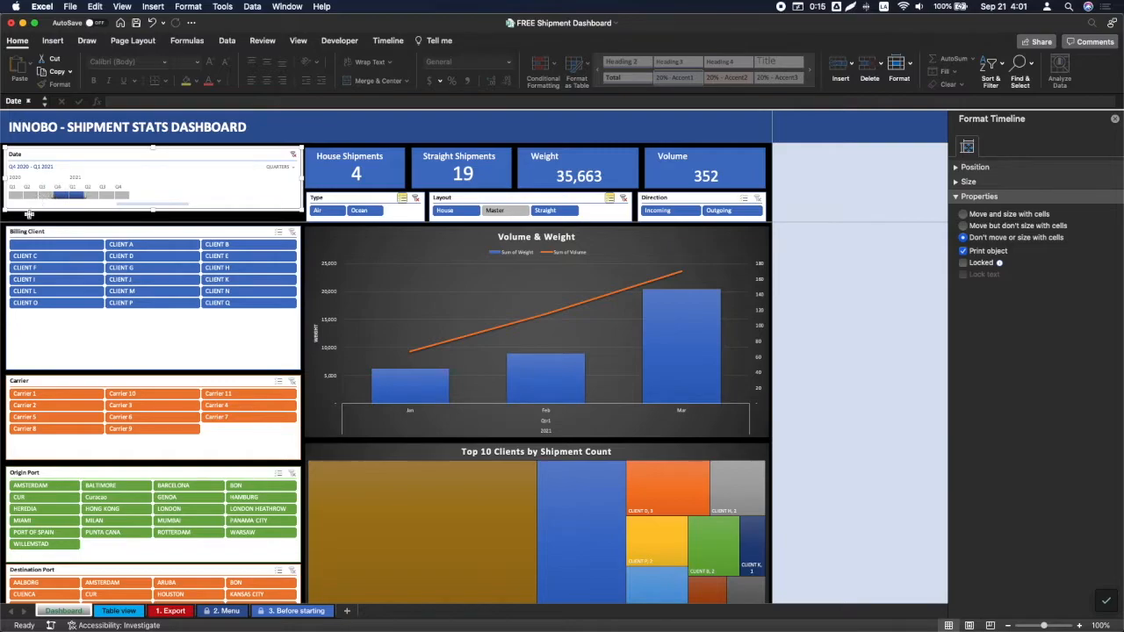
{"action": "left_click", "coordinate": [294, 154]}
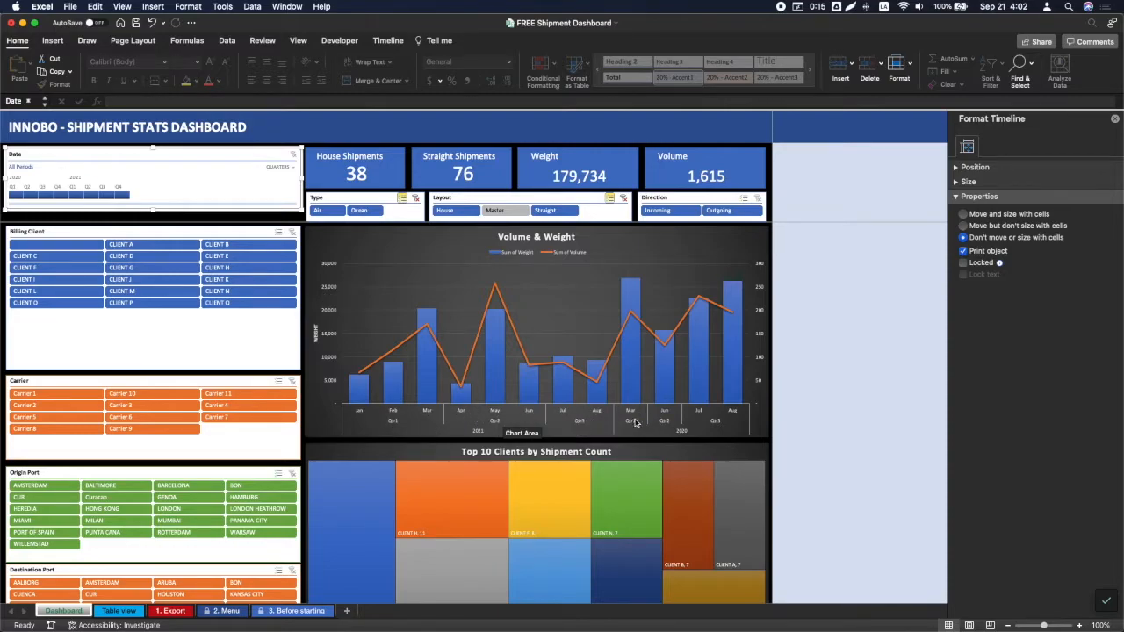
Step: Filter the Date timeline to Q2 2020 and review the dashboard's charts for that quarter
{"action": "left_click", "coordinate": [32, 196]}
{"action": "scroll", "coordinate": [606, 467], "scroll_direction": "down", "scroll_amount": 10}
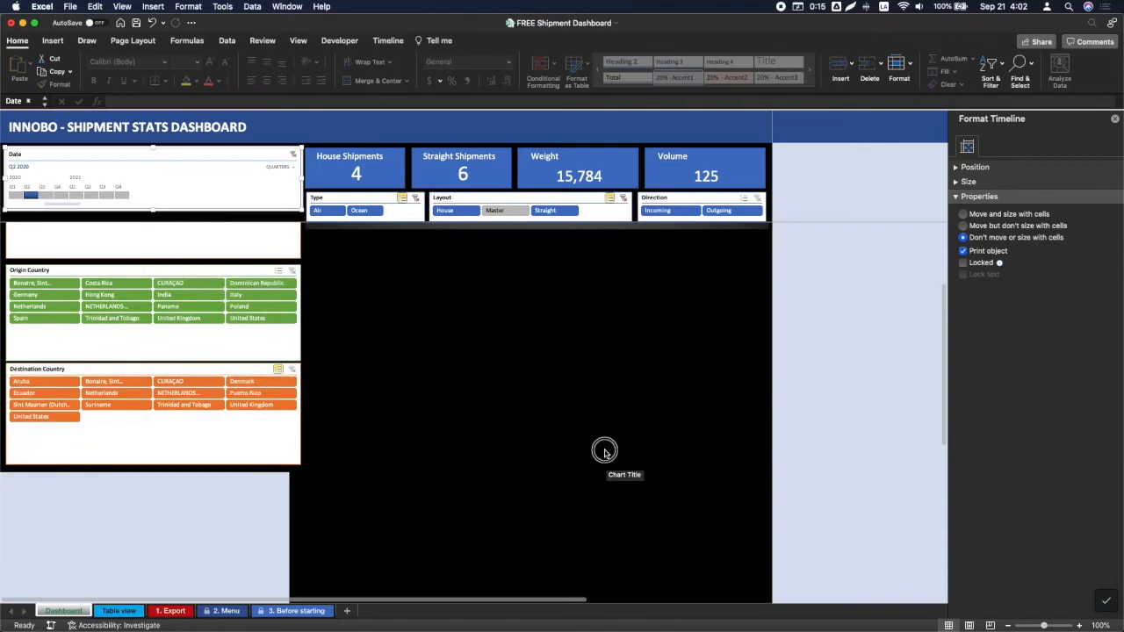
{"action": "left_click", "coordinate": [604, 451]}
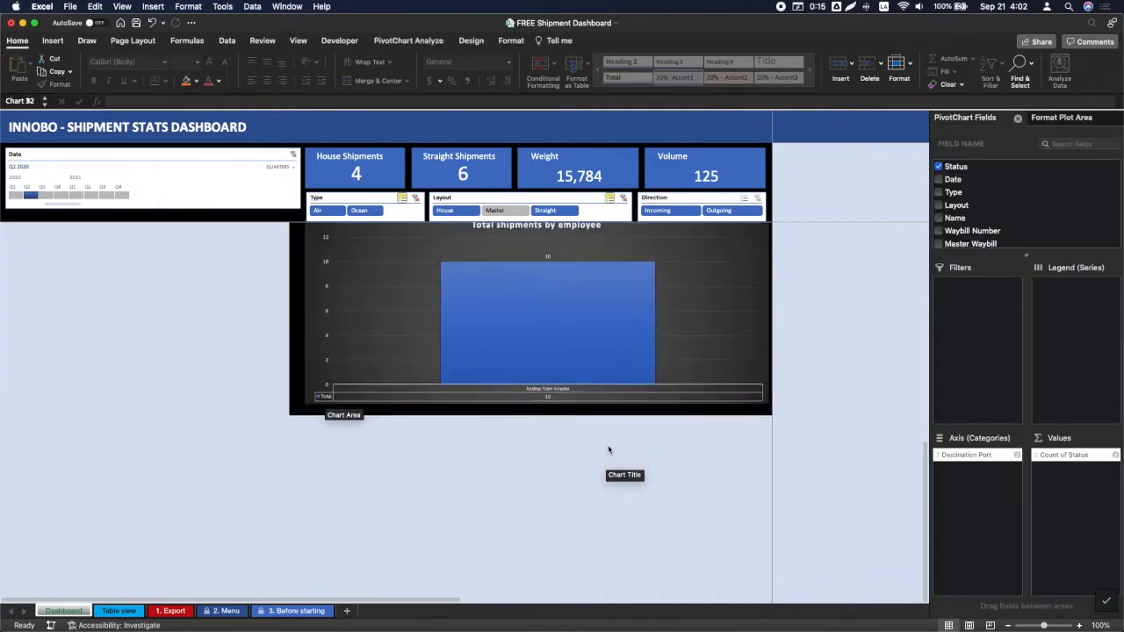
{"action": "scroll", "coordinate": [608, 447], "scroll_direction": "up", "scroll_amount": 5}
{"action": "left_click", "coordinate": [542, 328]}
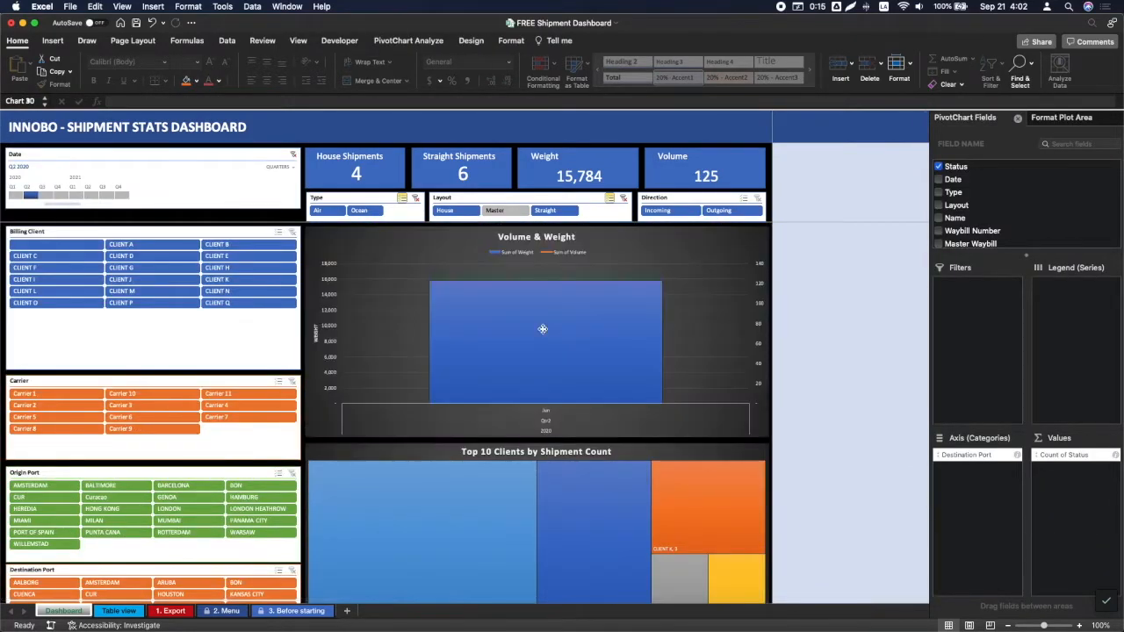
Step: Set the Date timeline range to Q3 2020 - Q2 2021
{"action": "left_click", "coordinate": [51, 197]}
{"action": "left_click_drag", "start_coordinate": [55, 199], "coordinate": [94, 199]}
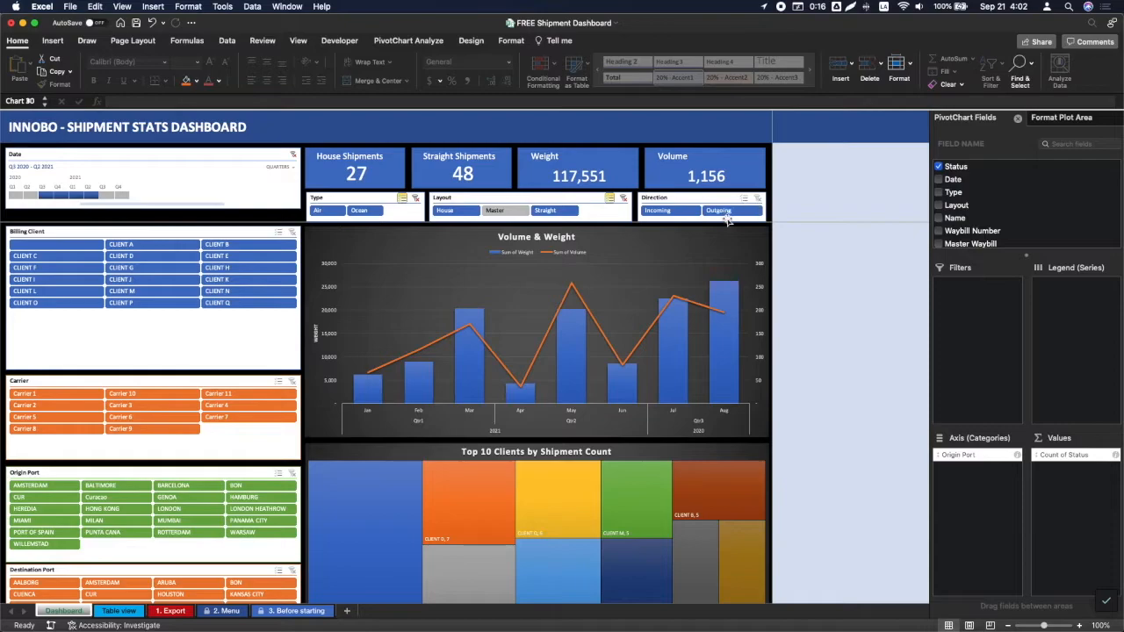
Step: Filter the dashboard by shipment Type Air and by Ocean in turn, reviewing the charts, and restore both types
{"action": "left_click", "coordinate": [416, 207]}
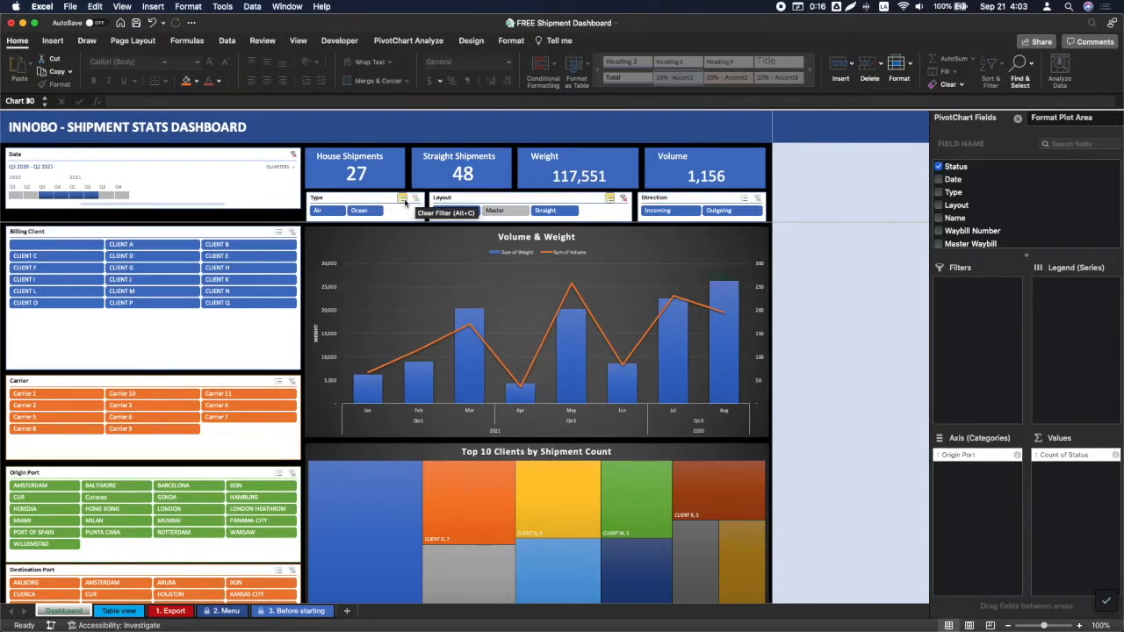
{"action": "left_click", "coordinate": [330, 213]}
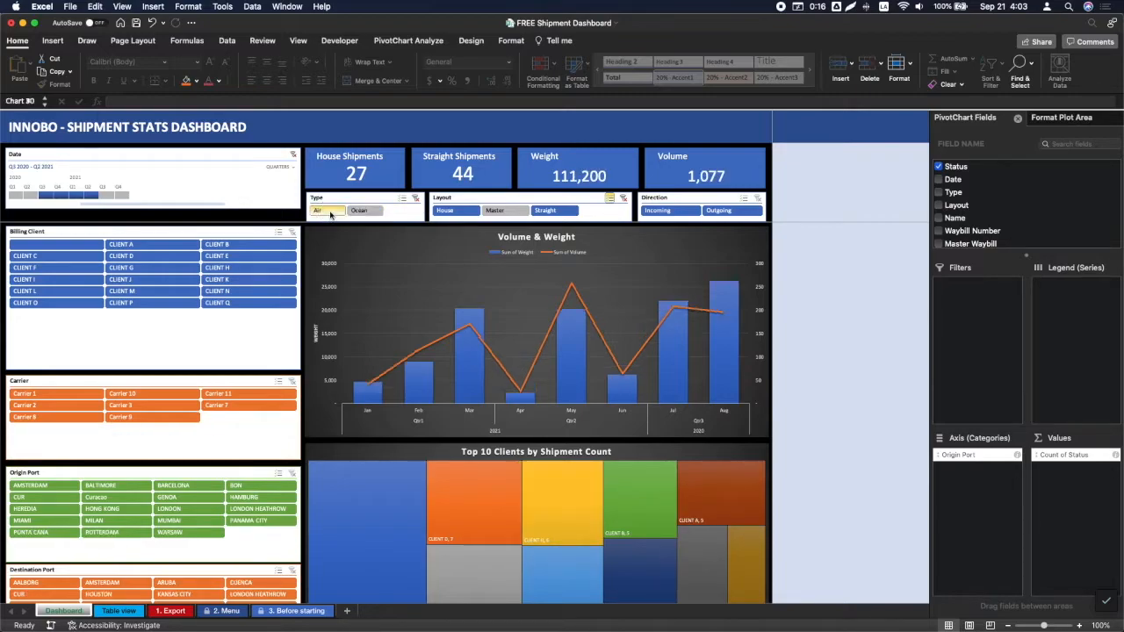
{"action": "scroll", "coordinate": [570, 465], "scroll_direction": "down", "scroll_amount": 5}
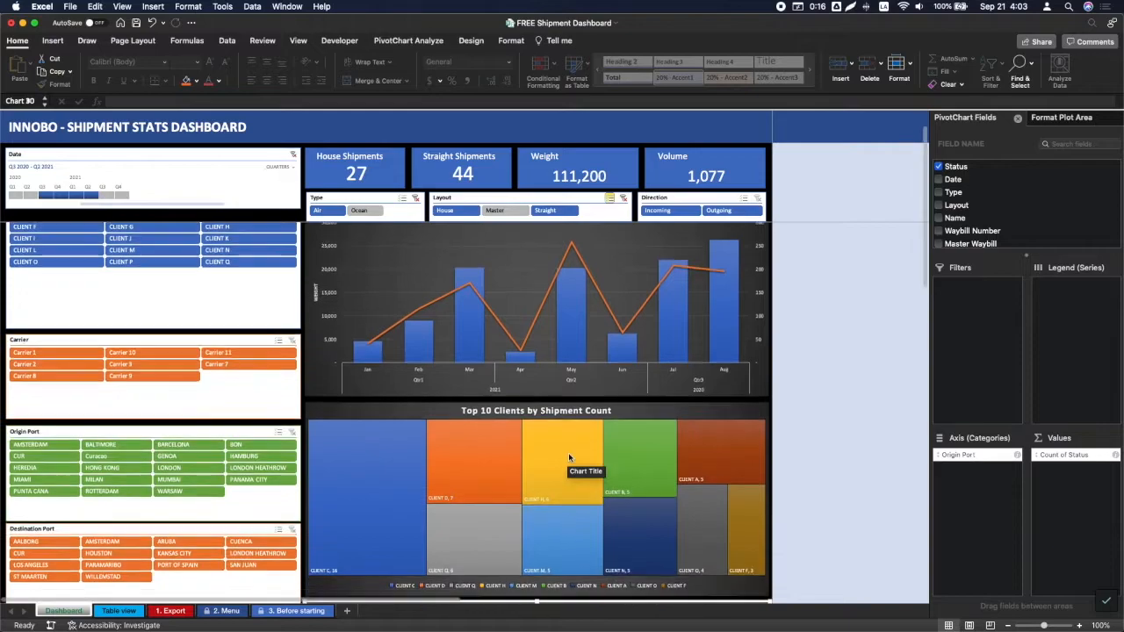
{"action": "scroll", "coordinate": [579, 466], "scroll_direction": "up", "scroll_amount": 5}
{"action": "left_click", "coordinate": [362, 212]}
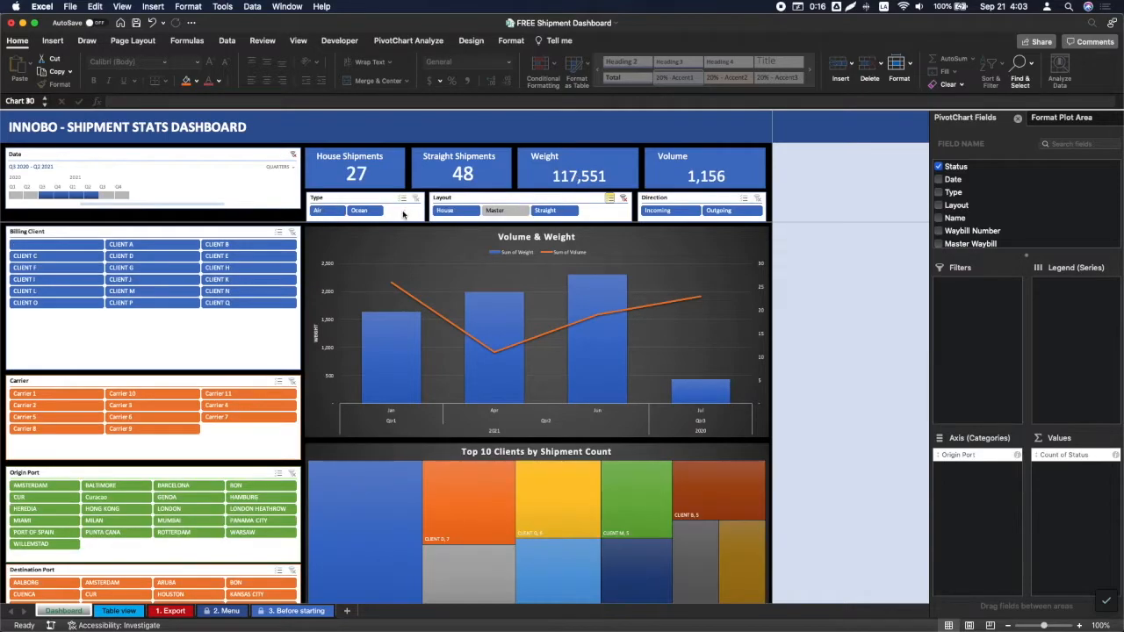
Step: Filter the Layout slicer by Master, House and Straight individually, and restore the multi-selection of House and Straight
{"action": "left_click", "coordinate": [493, 211]}
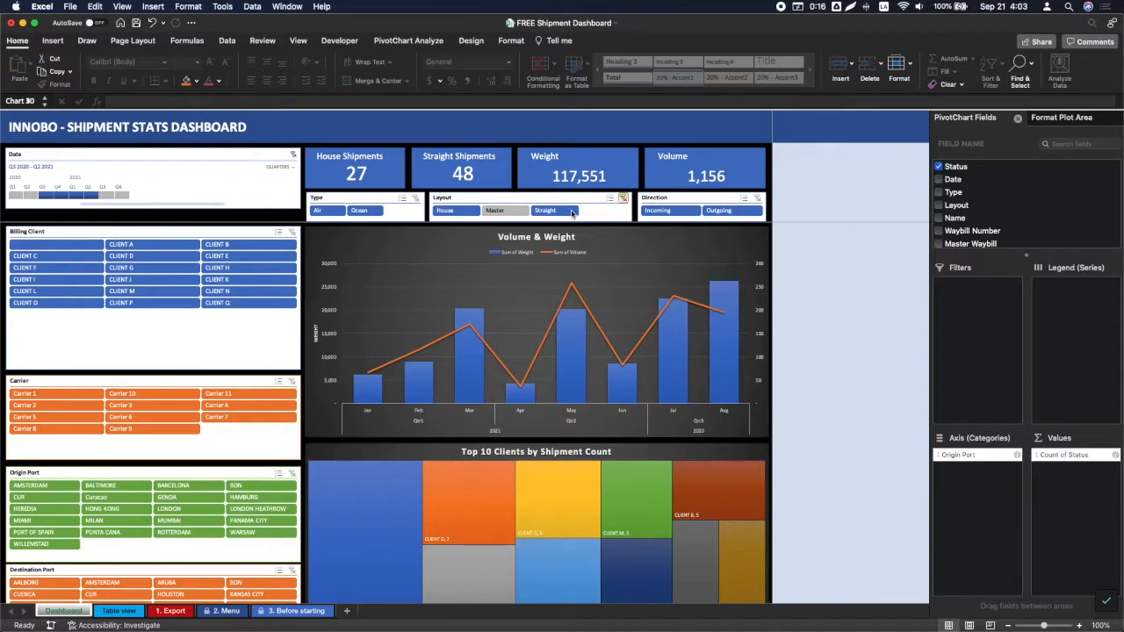
{"action": "left_click", "coordinate": [513, 214]}
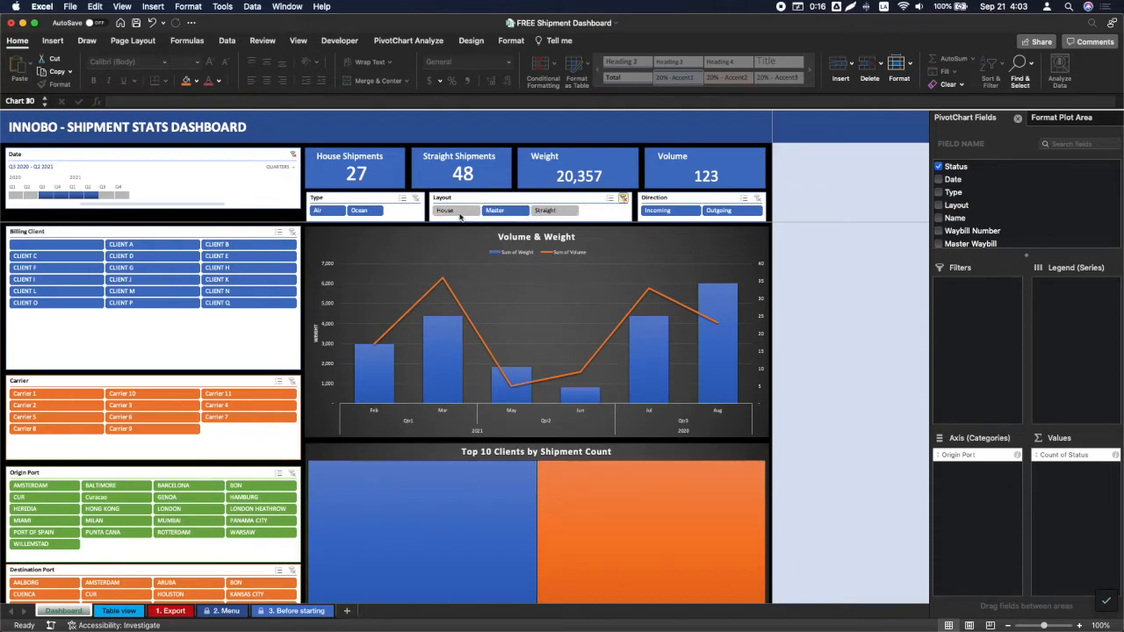
{"action": "left_click", "coordinate": [554, 214]}
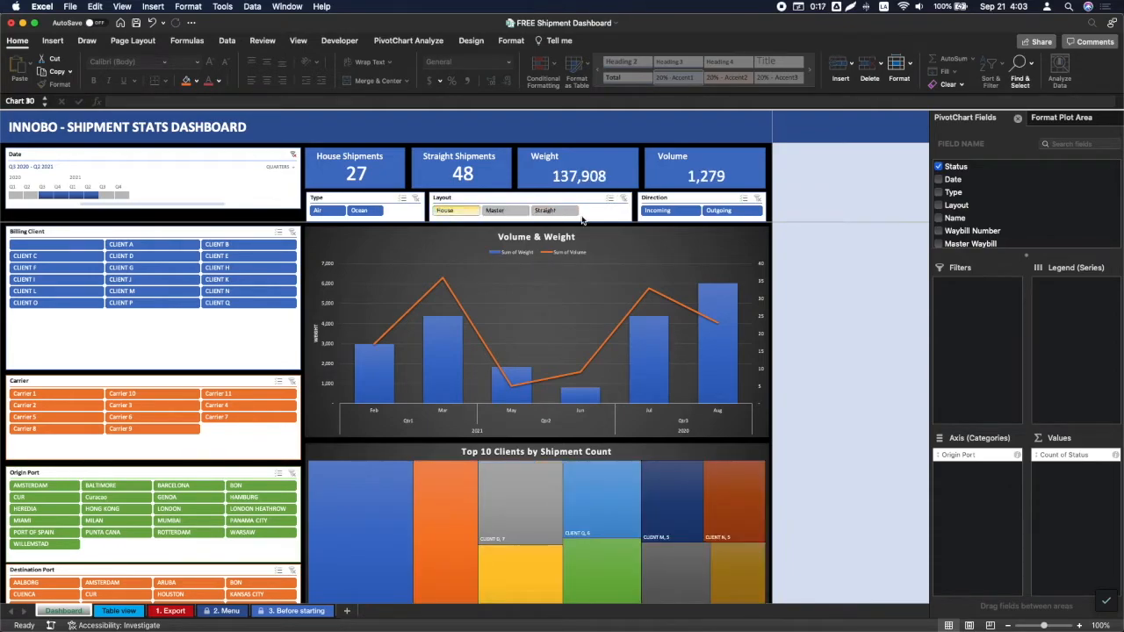
{"action": "left_click", "coordinate": [621, 199]}
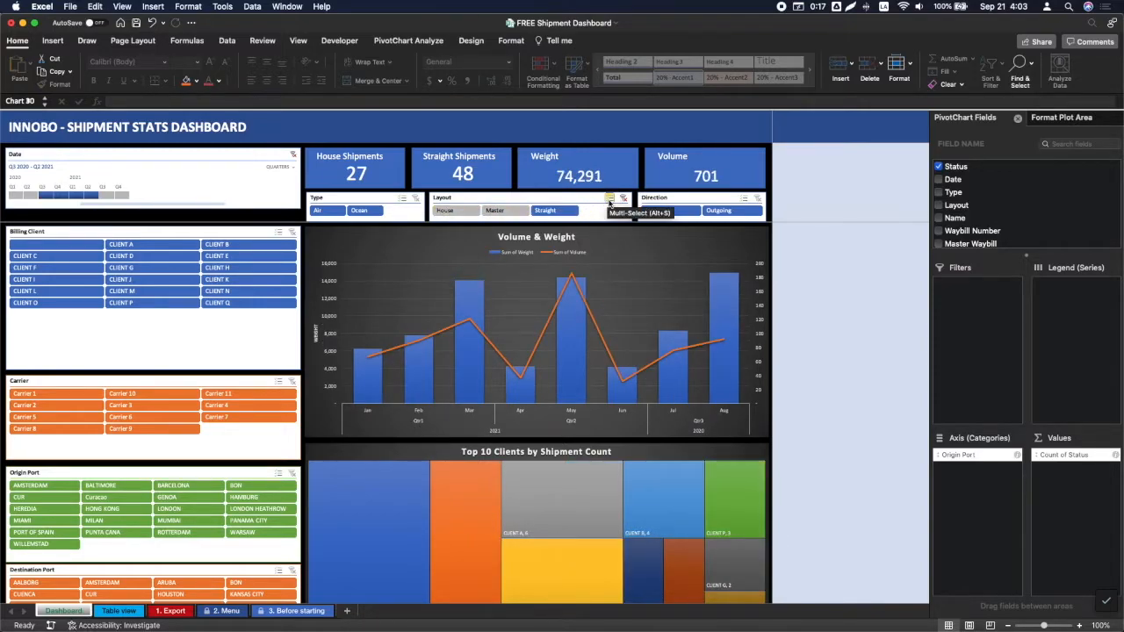
{"action": "left_click", "coordinate": [610, 201]}
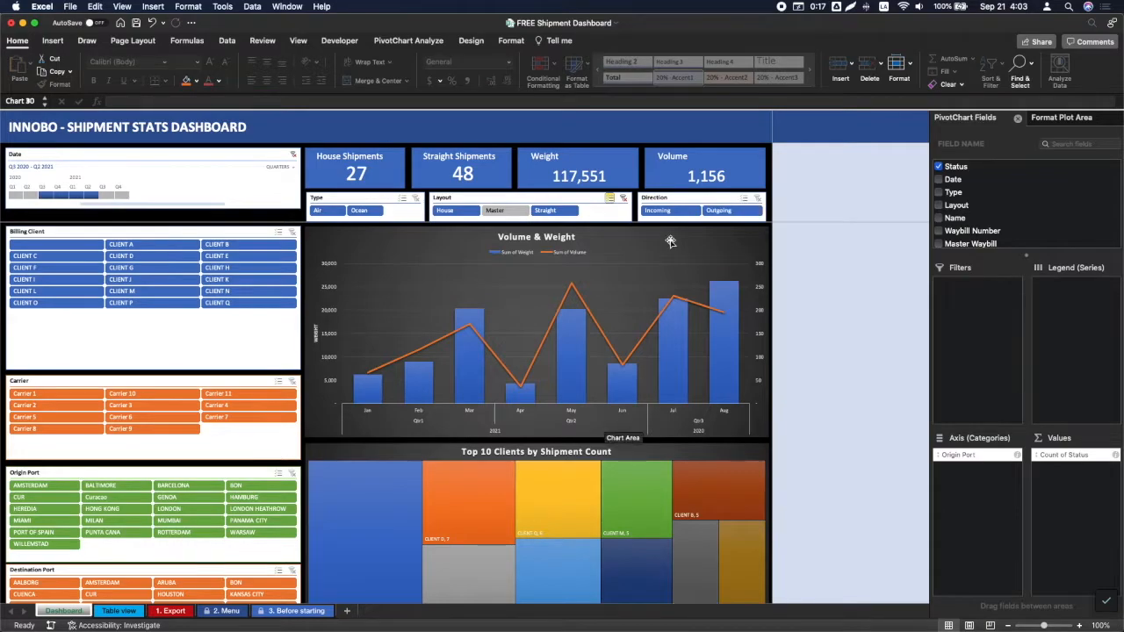
Step: Filter the dashboard by Direction Incoming and by Outgoing in turn, and clear the Direction filter
{"action": "left_click", "coordinate": [707, 218]}
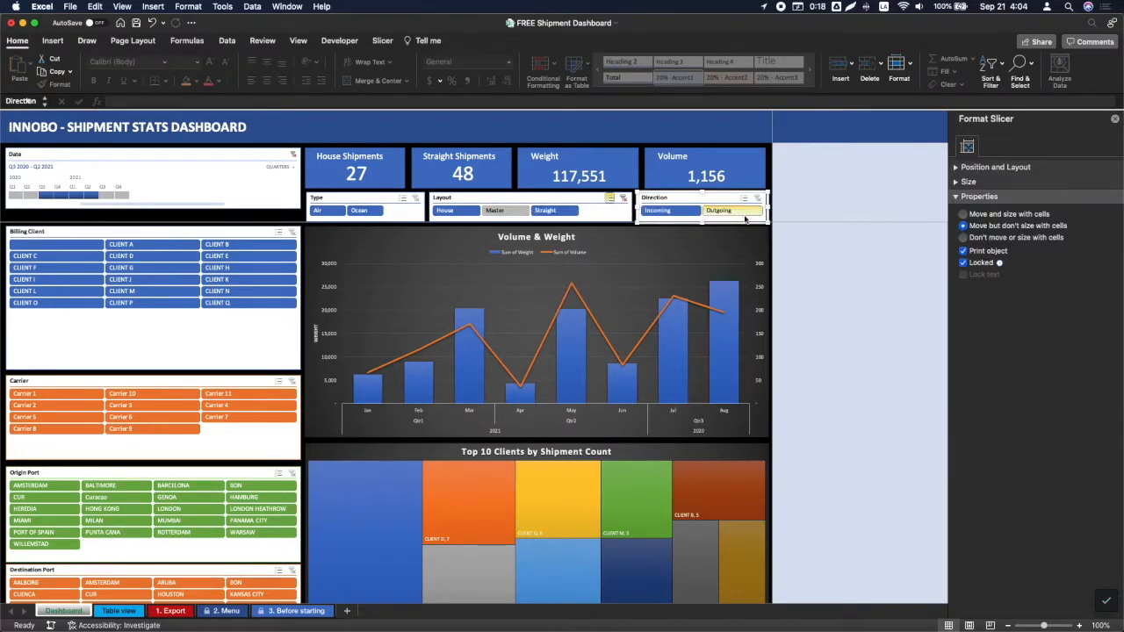
{"action": "left_click", "coordinate": [668, 214]}
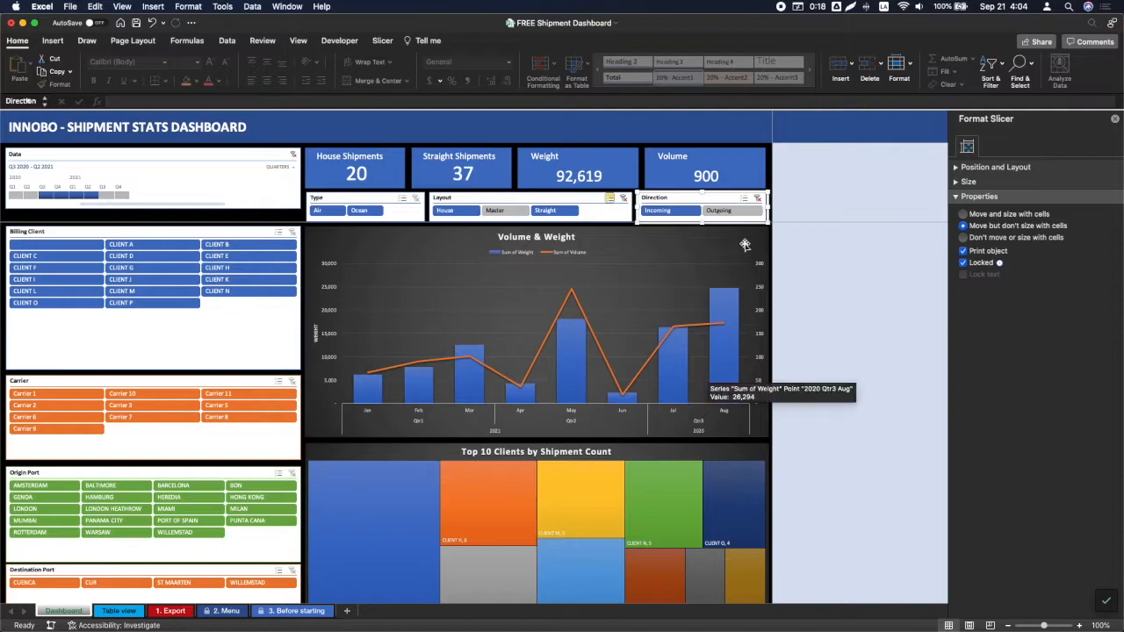
{"action": "left_click", "coordinate": [722, 214]}
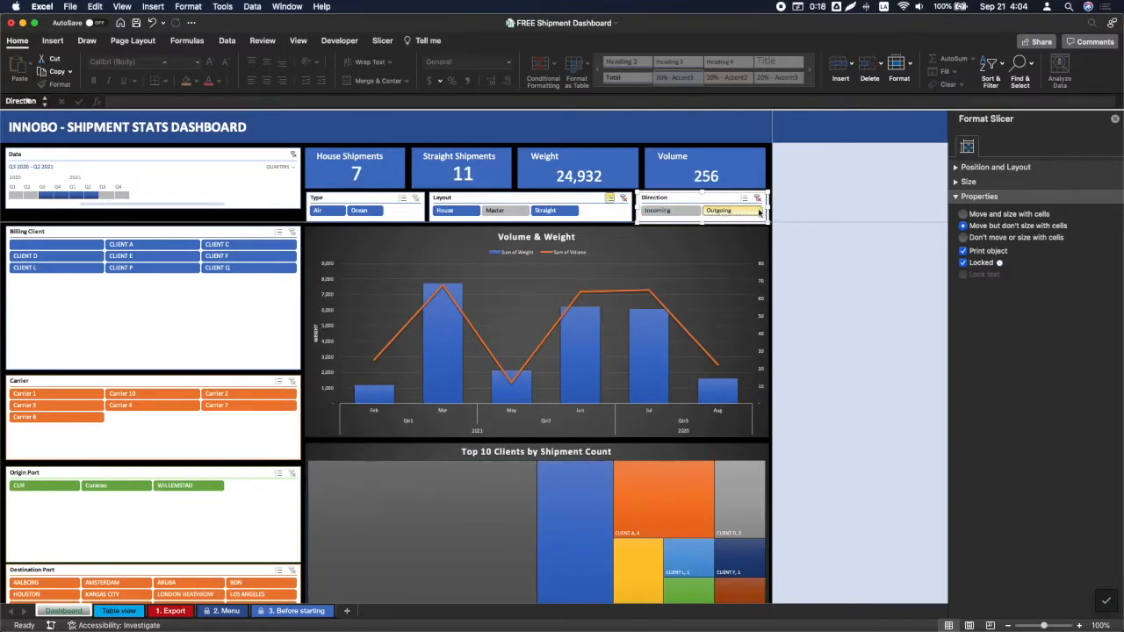
{"action": "left_click", "coordinate": [756, 201]}
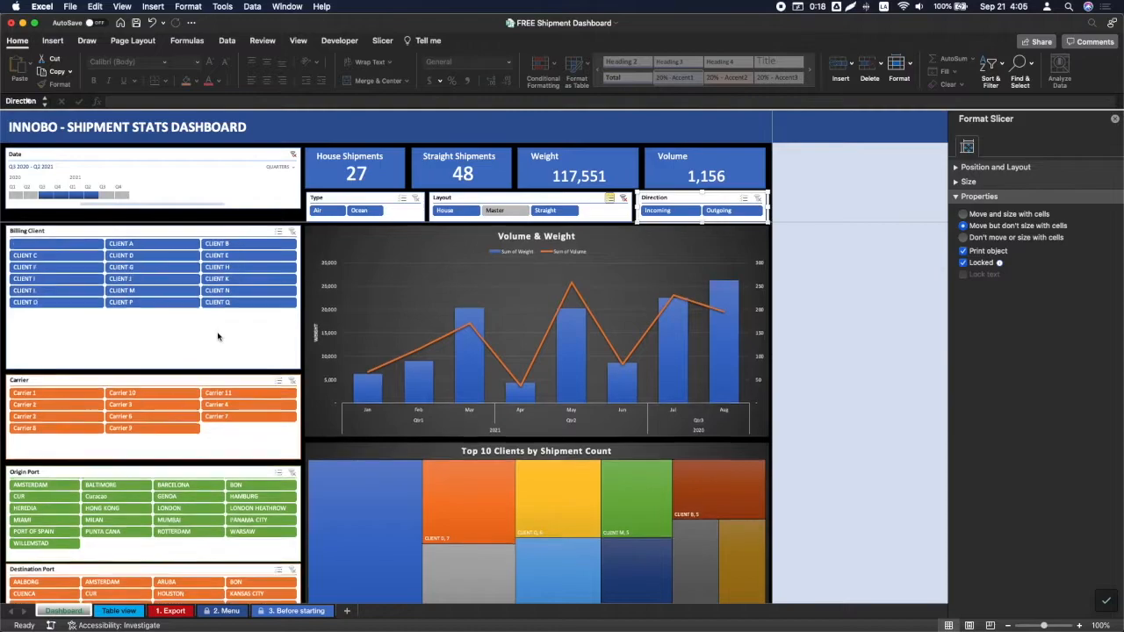
Step: Filter the dashboard by Billing Client CLIENT G and review the client, origin and destination charts
{"action": "scroll", "coordinate": [218, 337], "scroll_direction": "down", "scroll_amount": 5}
{"action": "scroll", "coordinate": [221, 342], "scroll_direction": "up", "scroll_amount": 5}
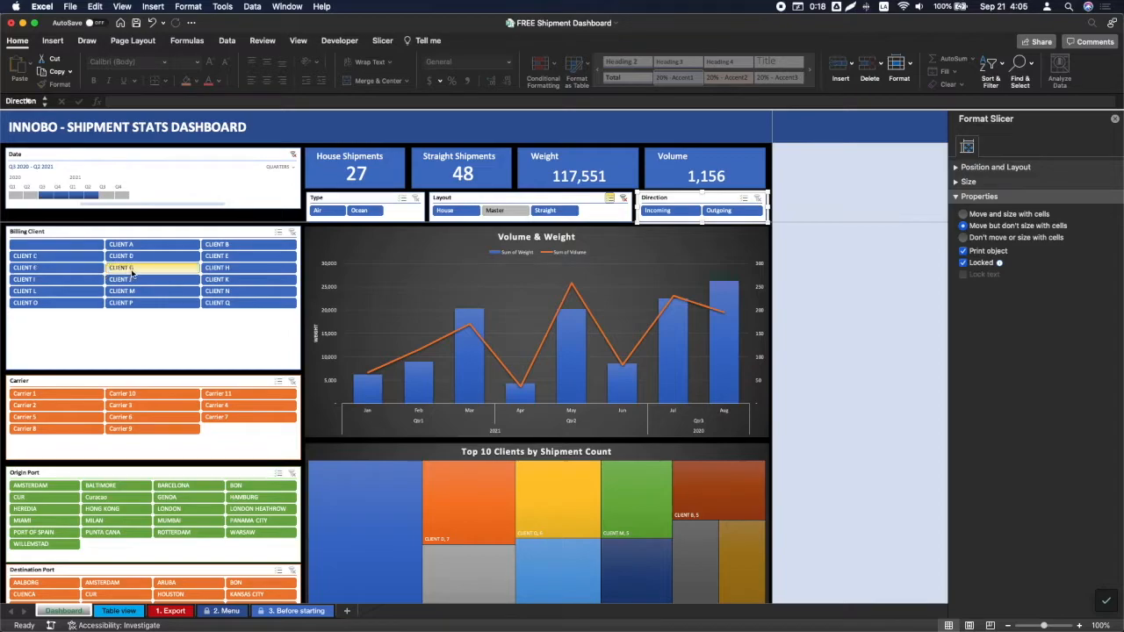
{"action": "left_click", "coordinate": [130, 269]}
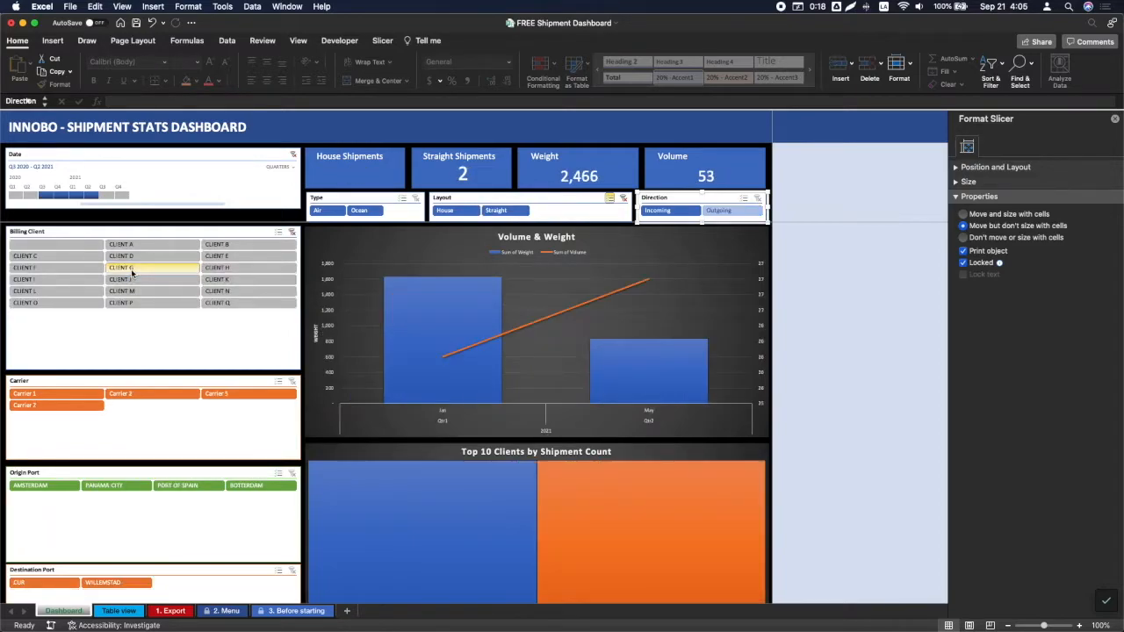
{"action": "scroll", "coordinate": [583, 408], "scroll_direction": "down", "scroll_amount": 10}
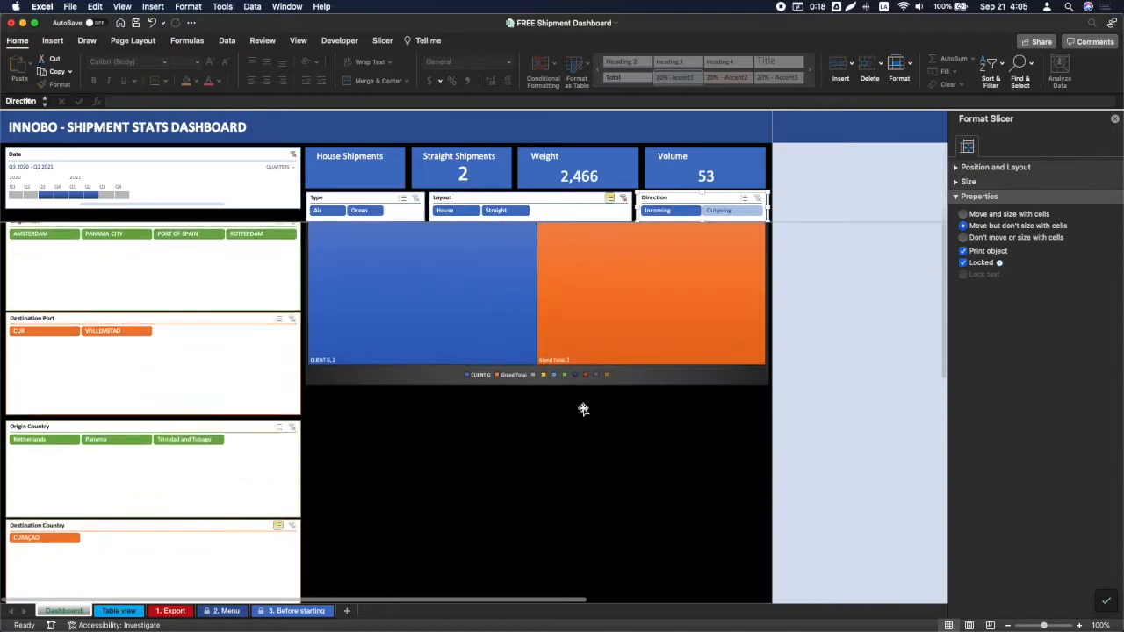
{"action": "scroll", "coordinate": [582, 408], "scroll_direction": "down", "scroll_amount": 5}
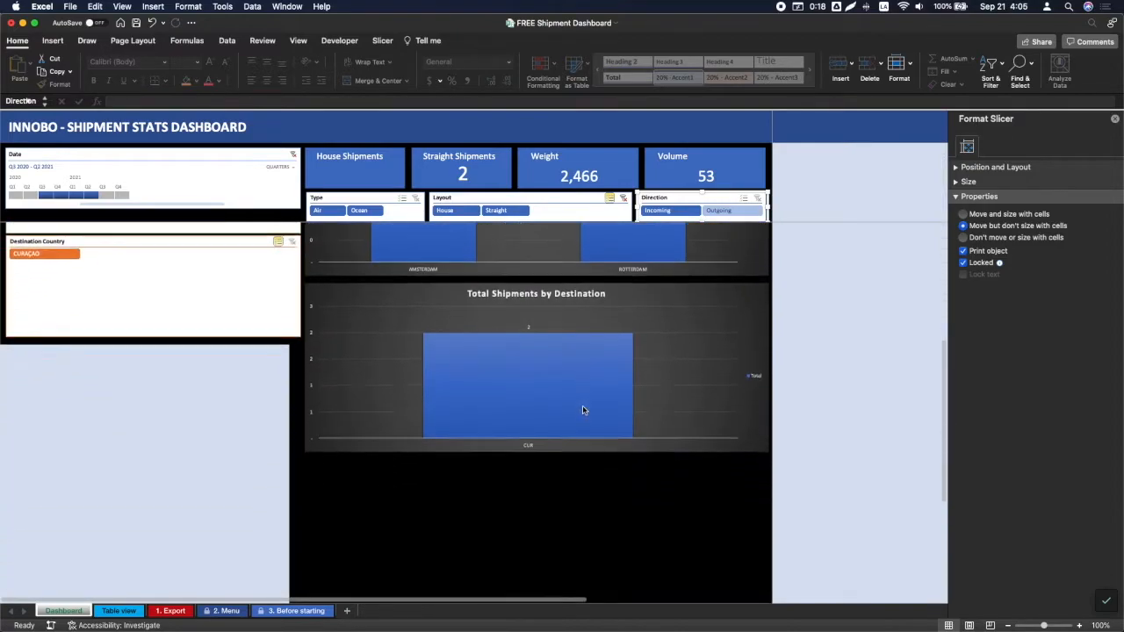
{"action": "scroll", "coordinate": [582, 408], "scroll_direction": "up", "scroll_amount": 5}
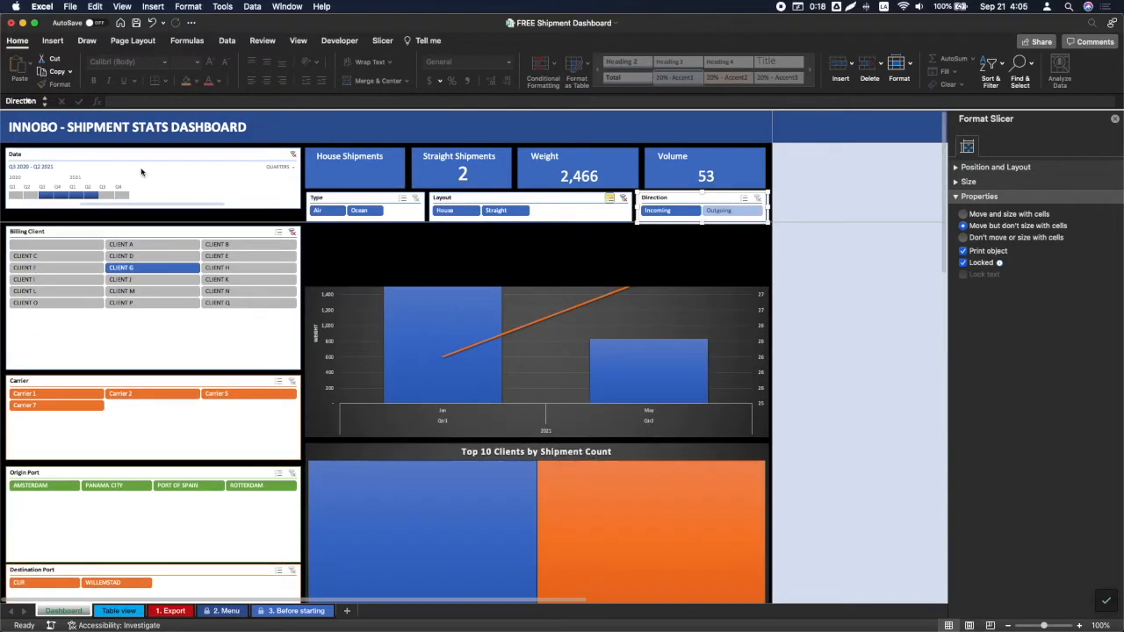
Step: Add CLIENT A and CLIENT M to the Billing Client multi-selection and review the charts
{"action": "scroll", "coordinate": [256, 264], "scroll_direction": "up", "scroll_amount": 2}
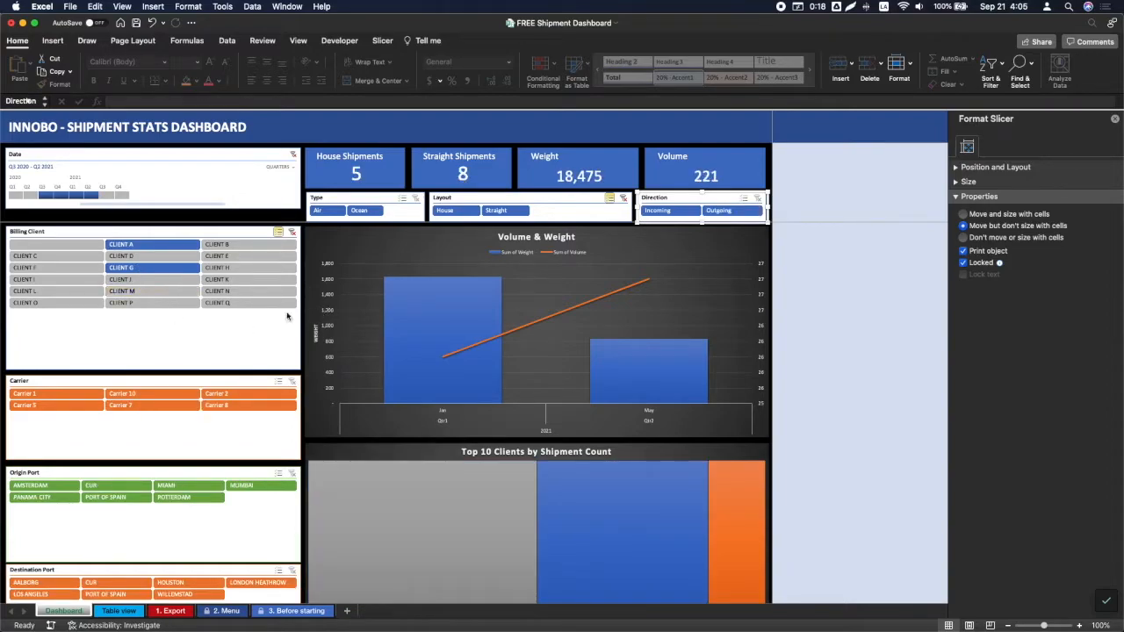
{"action": "scroll", "coordinate": [521, 343], "scroll_direction": "down", "scroll_amount": 10}
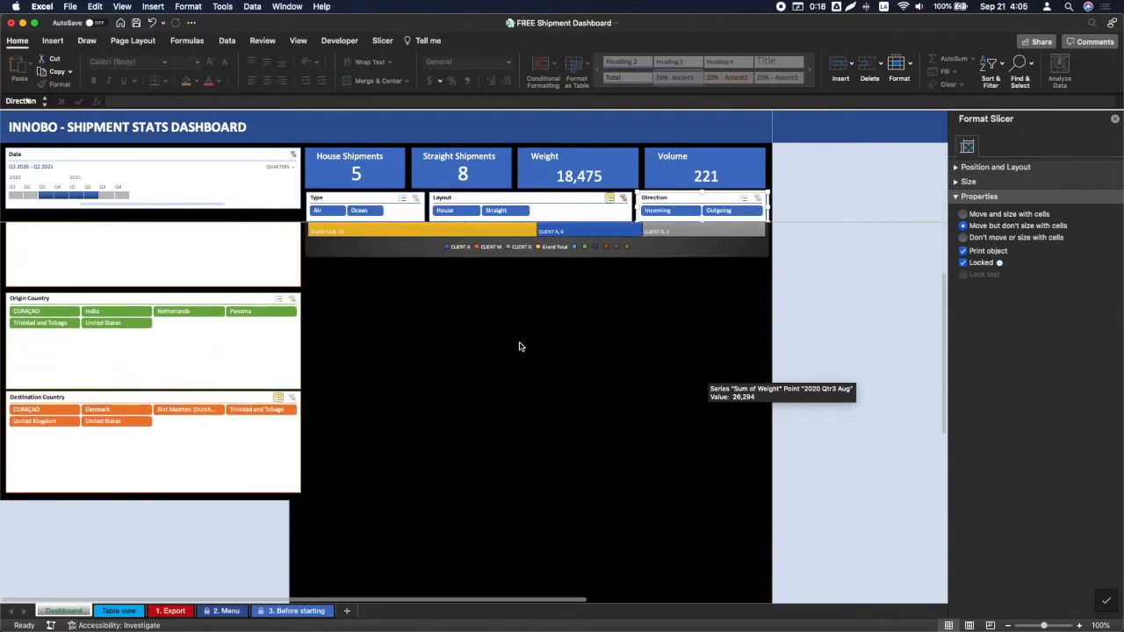
Step: Review the weight, client, origin, destination and employee charts for the selected clients, and clear the Billing Client filter
{"action": "scroll", "coordinate": [519, 346], "scroll_direction": "down", "scroll_amount": 5}
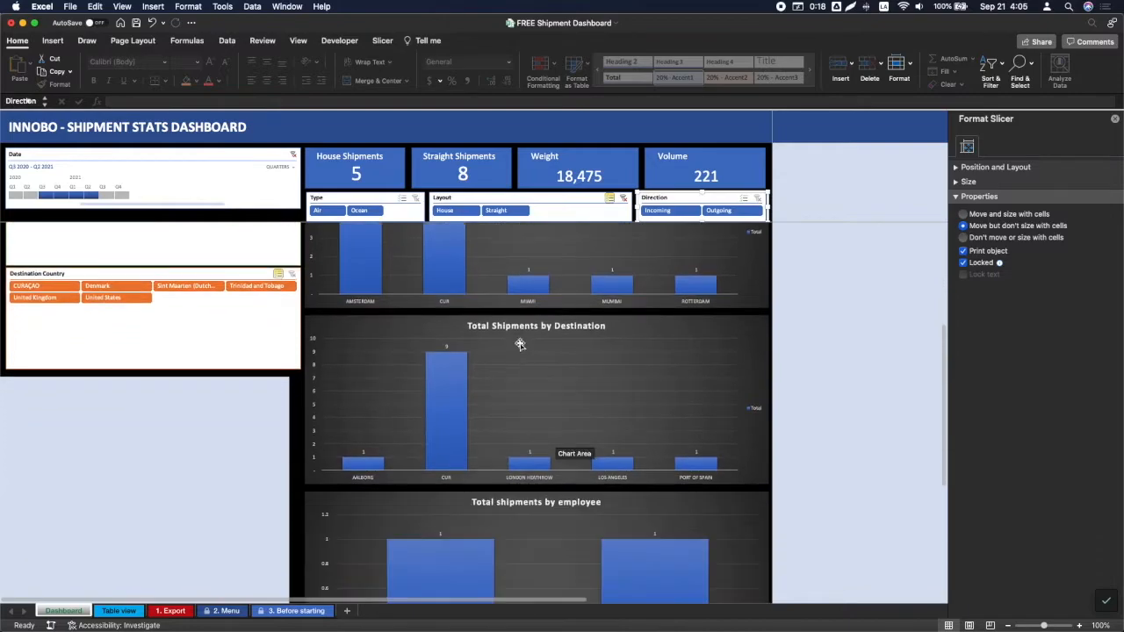
{"action": "scroll", "coordinate": [520, 344], "scroll_direction": "down", "scroll_amount": 3}
{"action": "scroll", "coordinate": [520, 343], "scroll_direction": "up", "scroll_amount": 15}
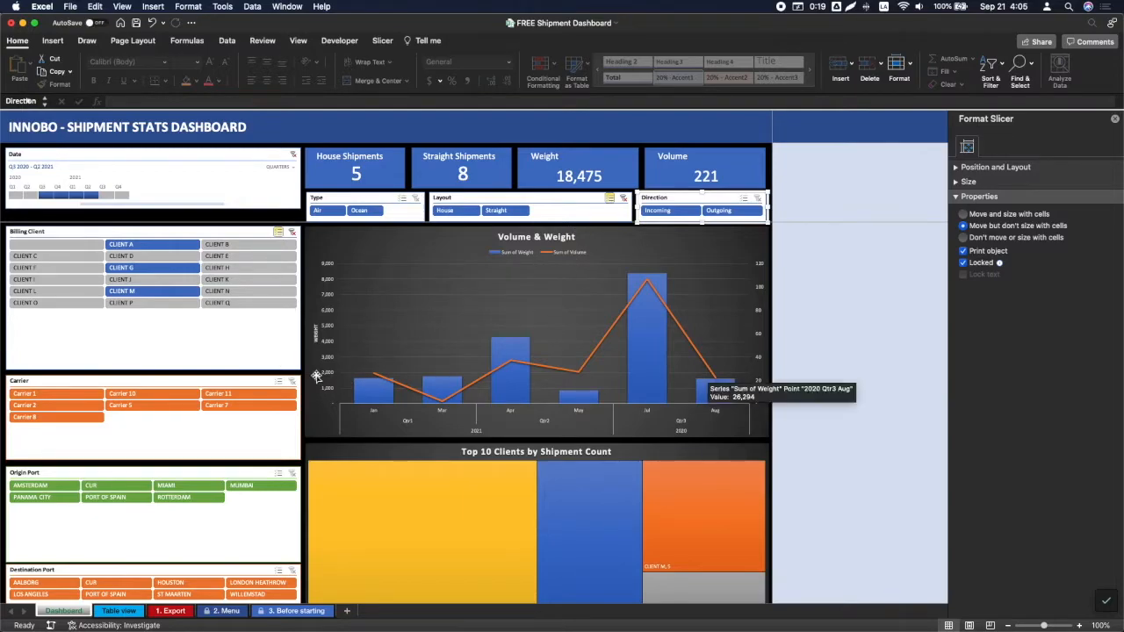
{"action": "scroll", "coordinate": [733, 435], "scroll_direction": "down", "scroll_amount": 5}
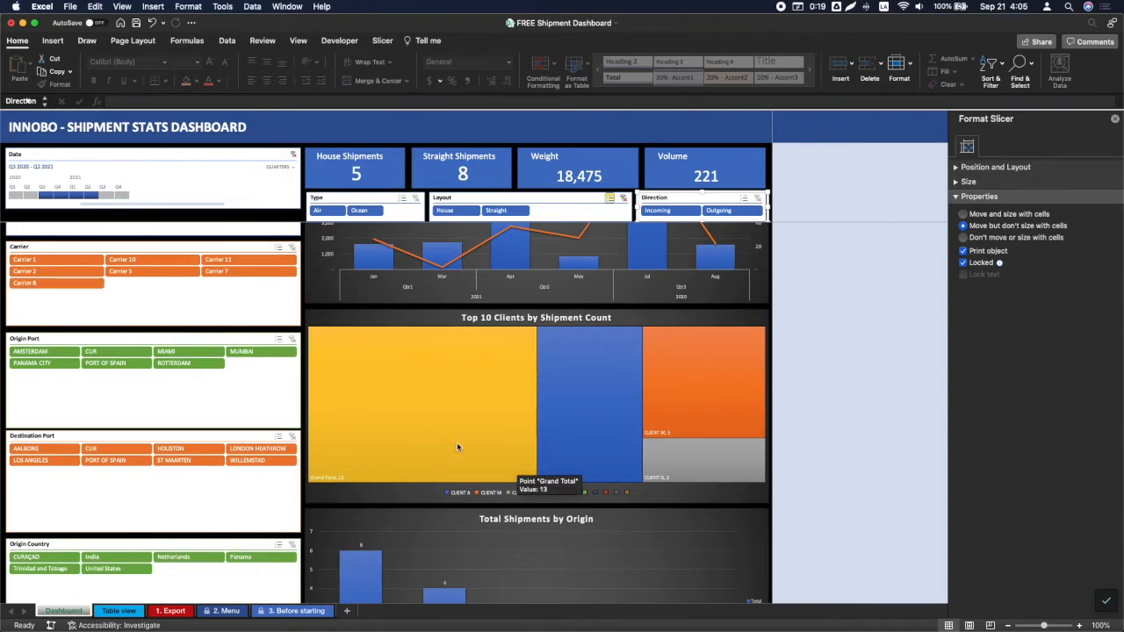
{"action": "scroll", "coordinate": [456, 442], "scroll_direction": "down", "scroll_amount": 6}
{"action": "scroll", "coordinate": [492, 413], "scroll_direction": "down", "scroll_amount": 4}
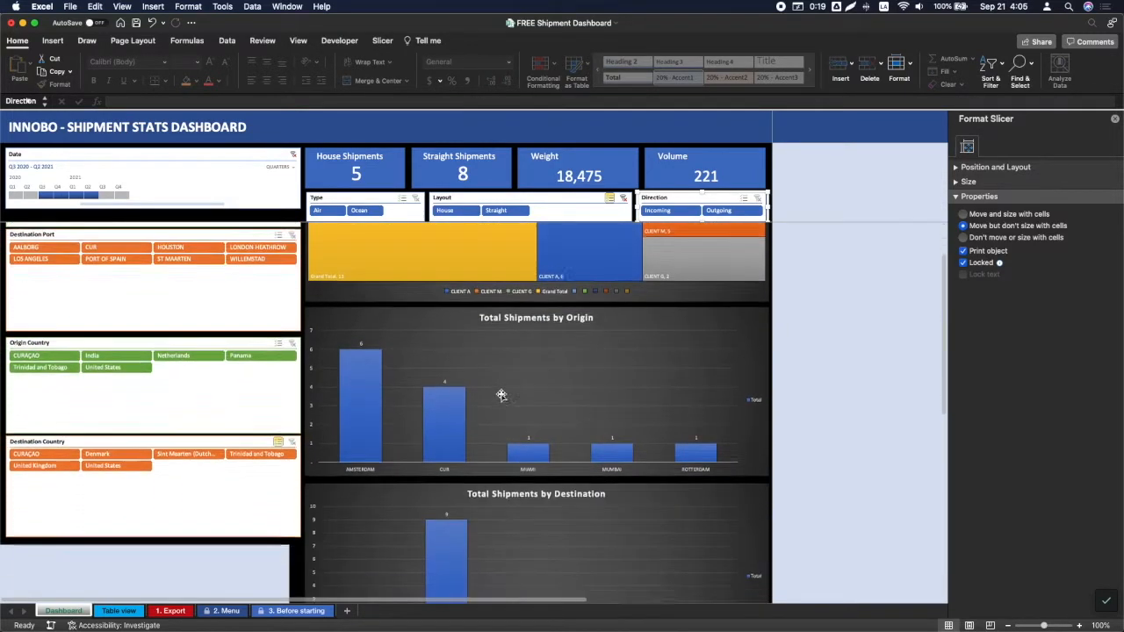
{"action": "scroll", "coordinate": [499, 433], "scroll_direction": "down", "scroll_amount": 9}
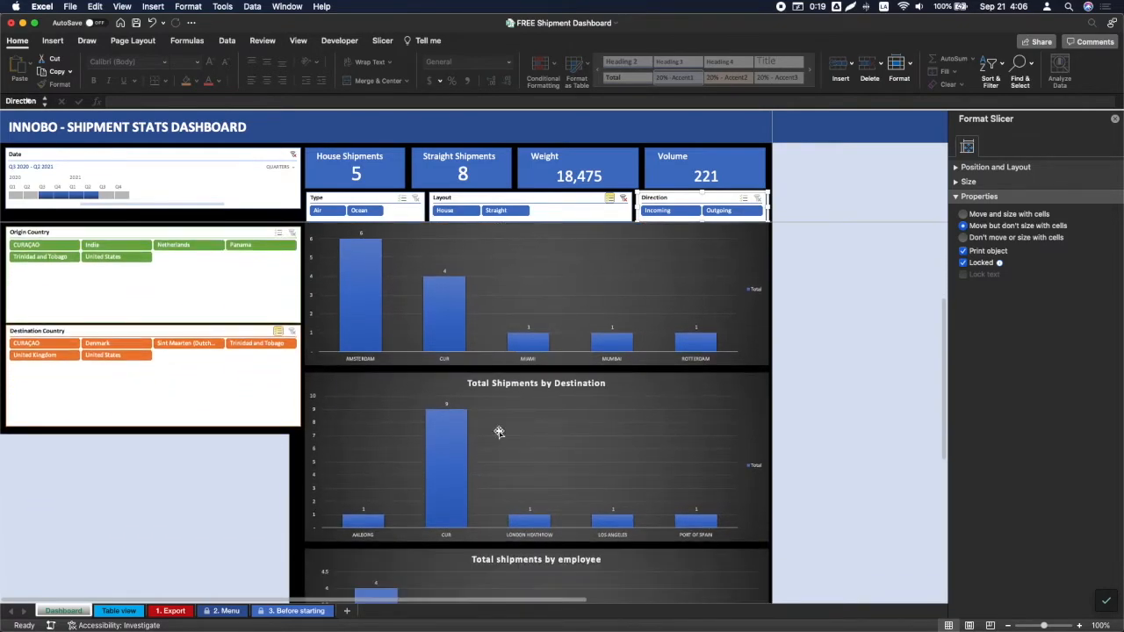
{"action": "scroll", "coordinate": [499, 428], "scroll_direction": "down", "scroll_amount": 2}
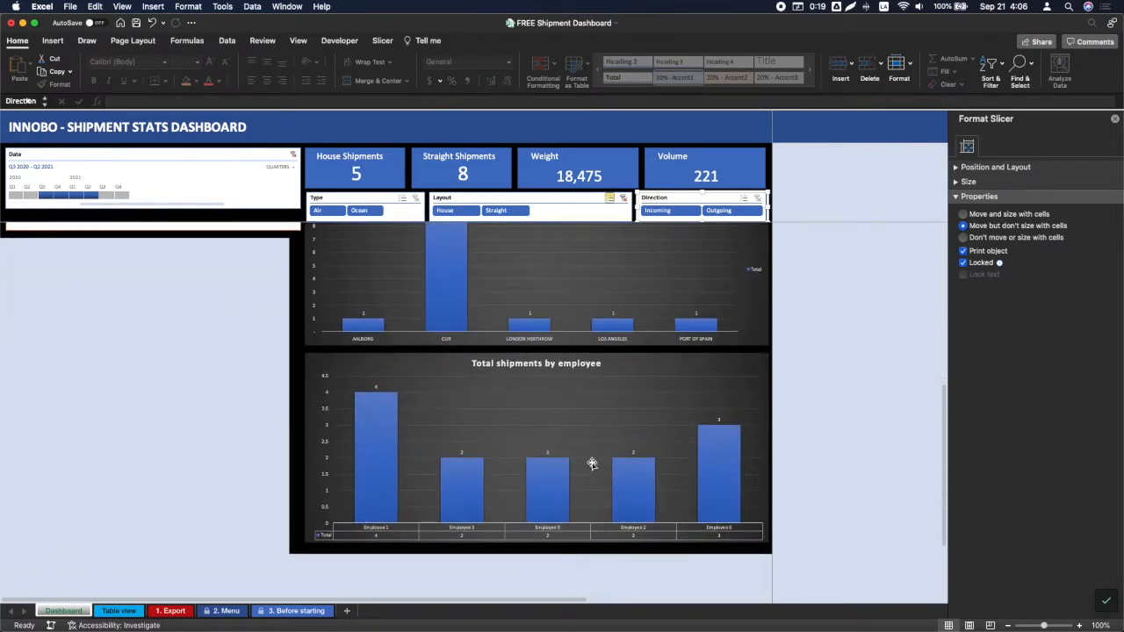
{"action": "scroll", "coordinate": [627, 469], "scroll_direction": "up", "scroll_amount": 12}
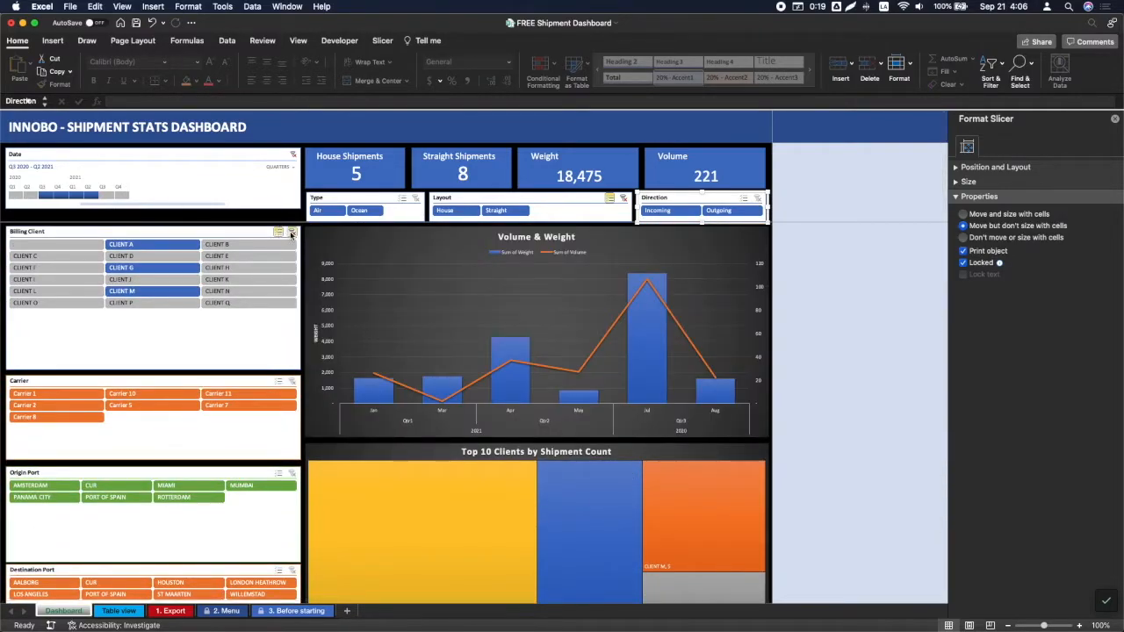
{"action": "left_click", "coordinate": [291, 232]}
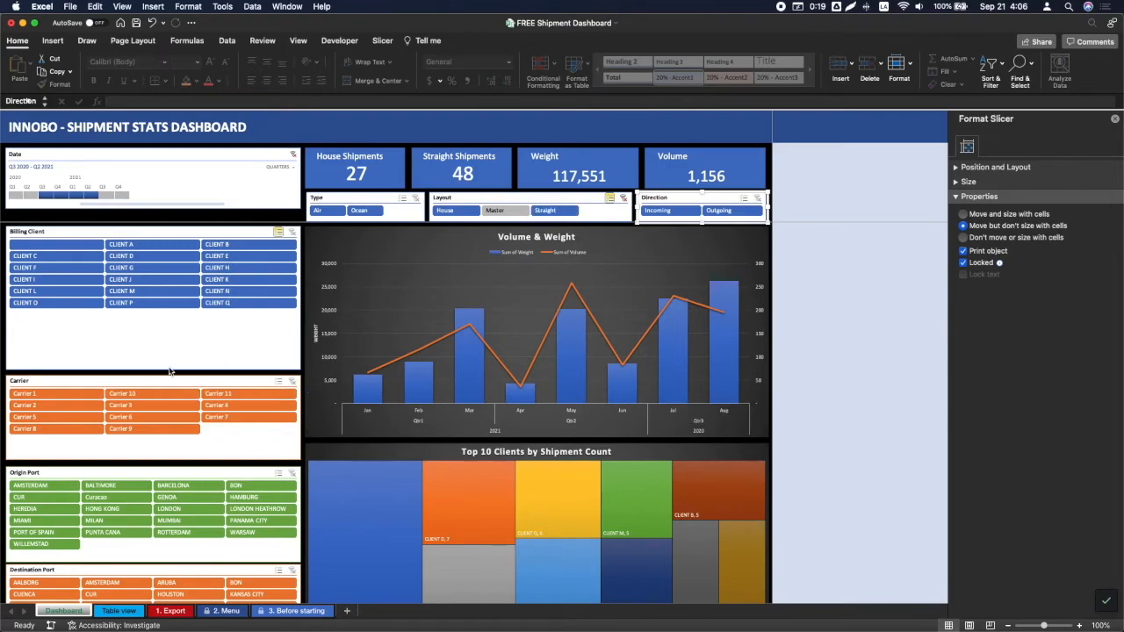
Step: Filter the dashboard by Carrier 1, Carrier 10, Carrier 4 and Carrier 3 in turn, and clear the Carrier filter
{"action": "scroll", "coordinate": [166, 385], "scroll_direction": "down", "scroll_amount": 4}
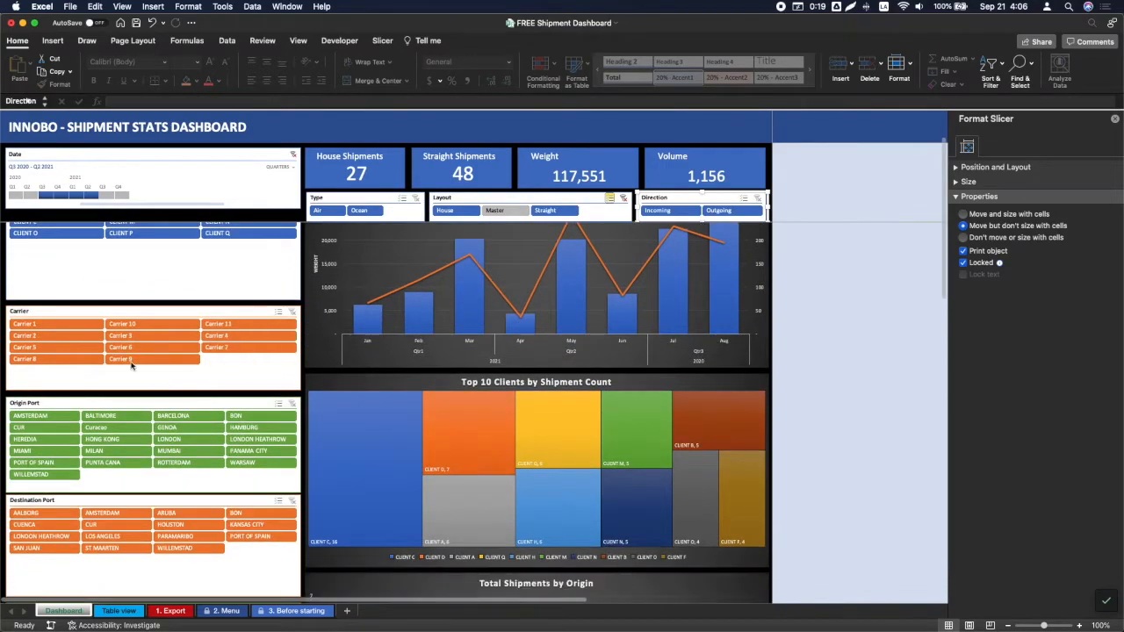
{"action": "left_click", "coordinate": [27, 324]}
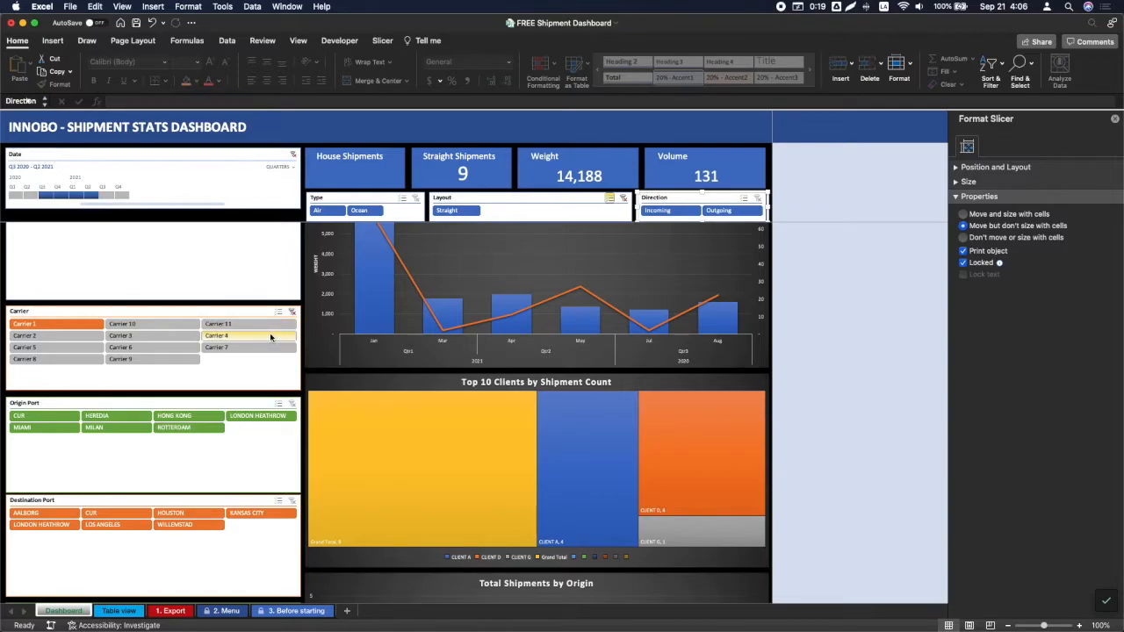
{"action": "left_click", "coordinate": [143, 326]}
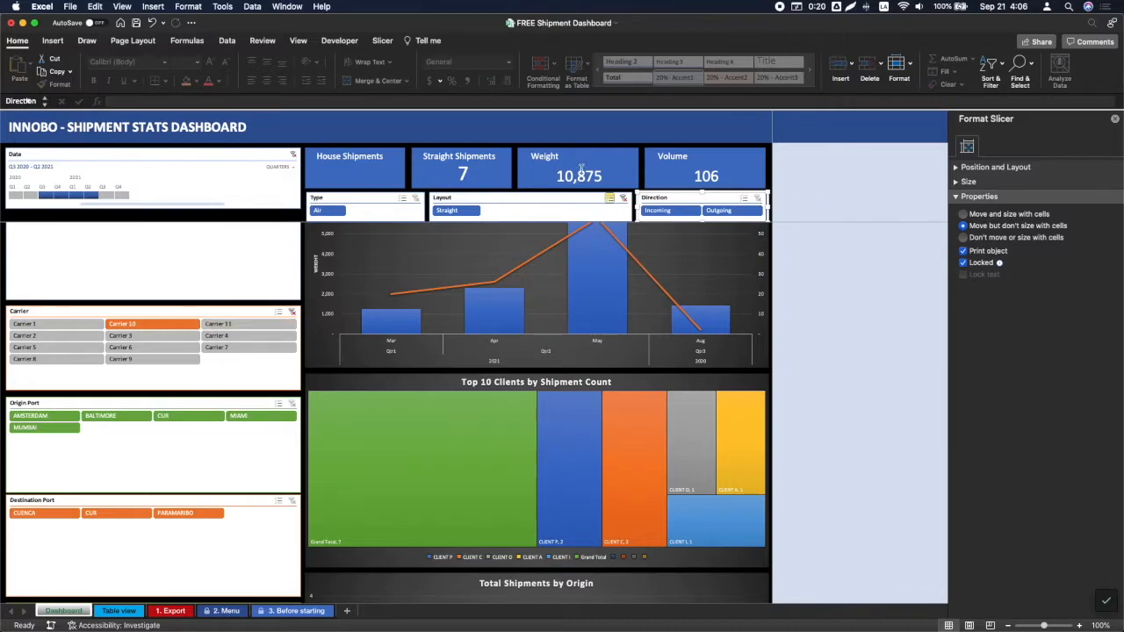
{"action": "left_click", "coordinate": [219, 337]}
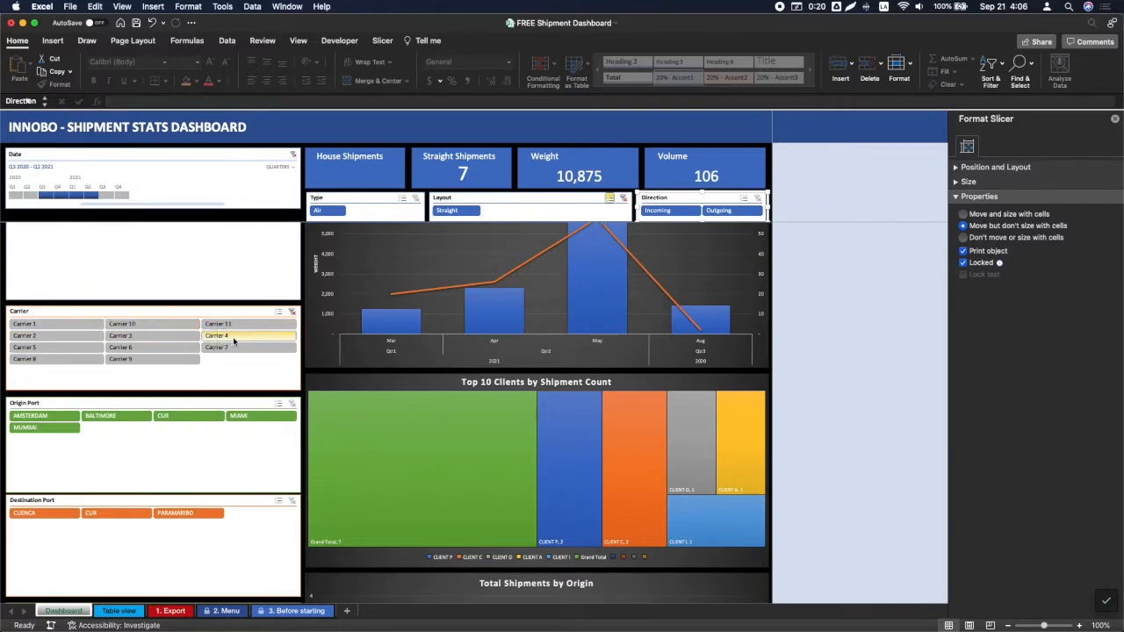
{"action": "left_click", "coordinate": [162, 340]}
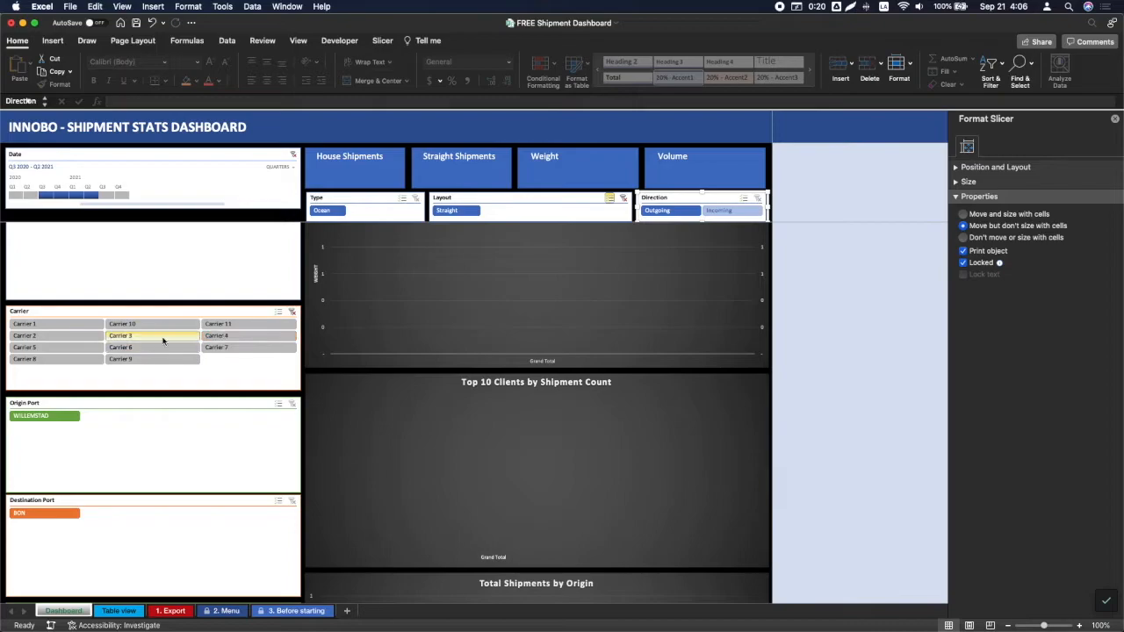
{"action": "left_click", "coordinate": [293, 313]}
Step: Limit the Origin Country multi-selection to Germany, Netherlands, NETHERLANDS ANTILLES and Poland
{"action": "scroll", "coordinate": [219, 395], "scroll_direction": "down", "scroll_amount": 3}
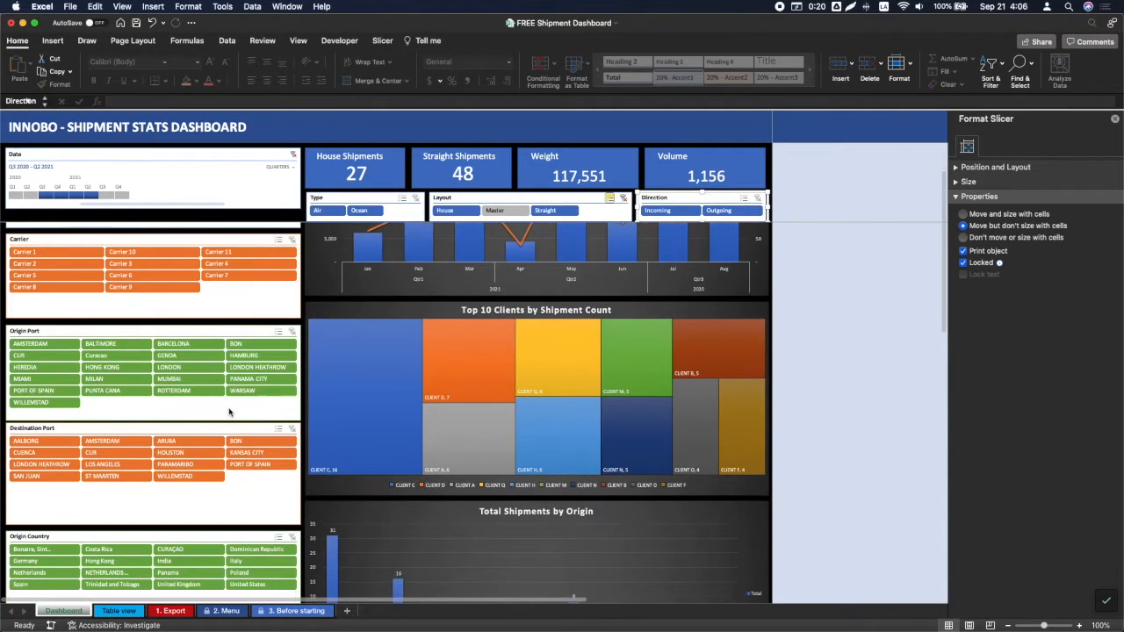
{"action": "scroll", "coordinate": [186, 436], "scroll_direction": "down", "scroll_amount": 3}
{"action": "scroll", "coordinate": [186, 436], "scroll_direction": "down", "scroll_amount": 5}
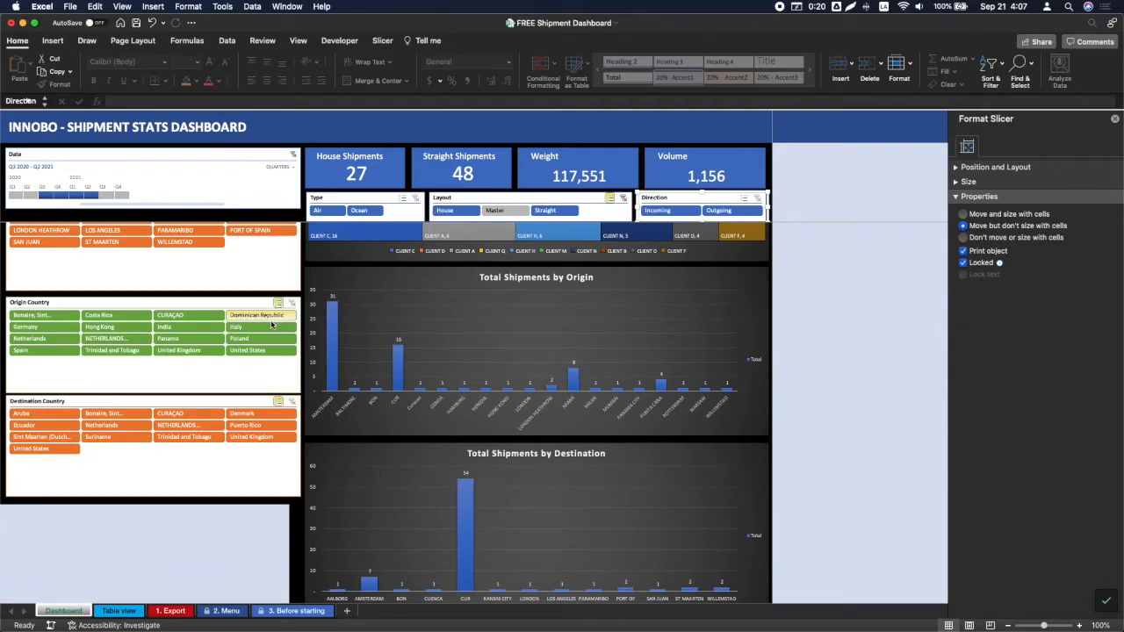
{"action": "left_click", "coordinate": [49, 344]}
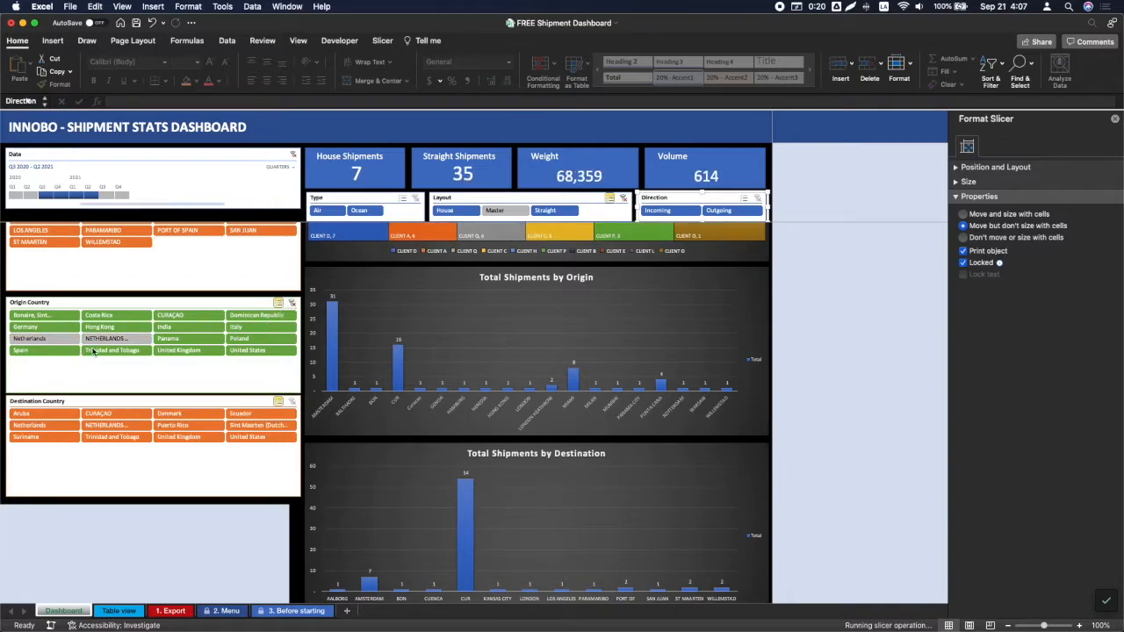
{"action": "left_click", "coordinate": [132, 343]}
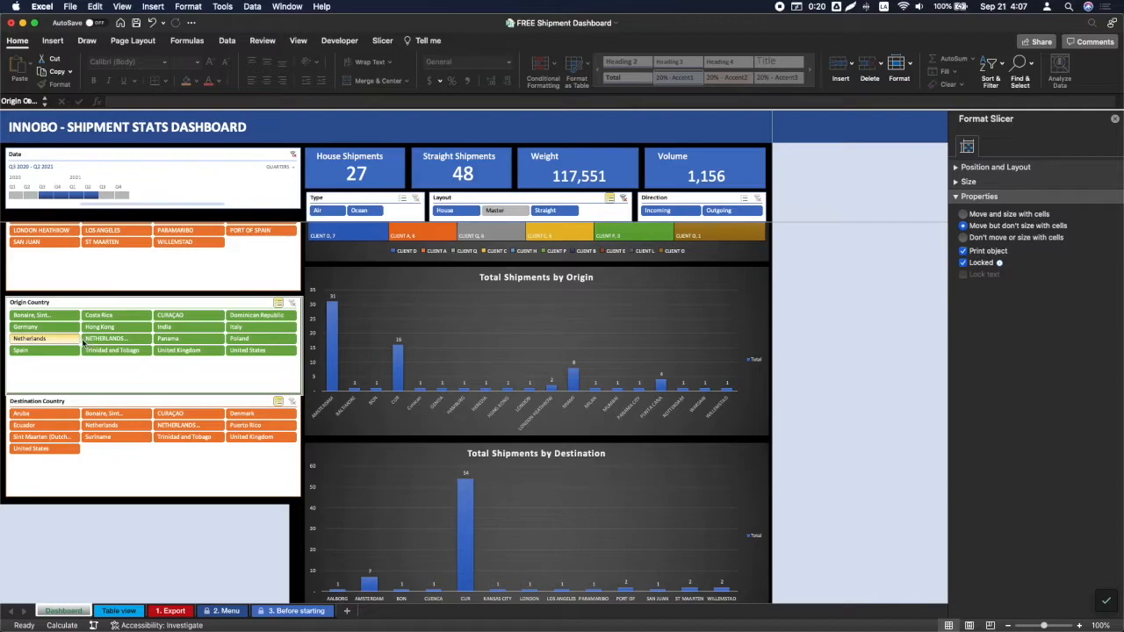
{"action": "left_click", "coordinate": [32, 318]}
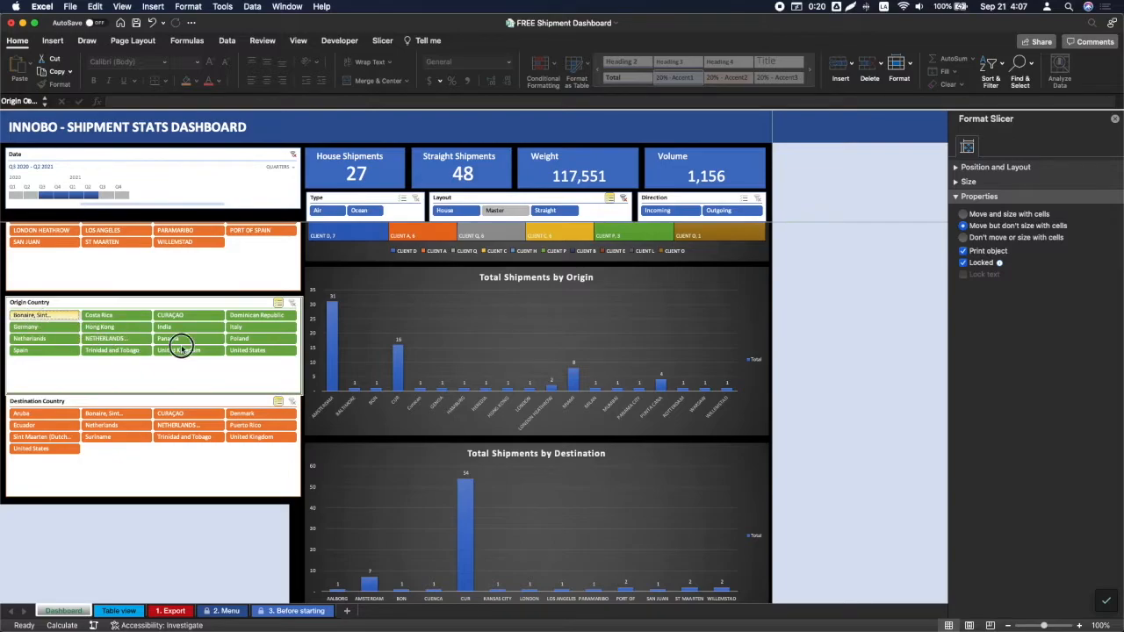
{"action": "left_click", "coordinate": [52, 340]}
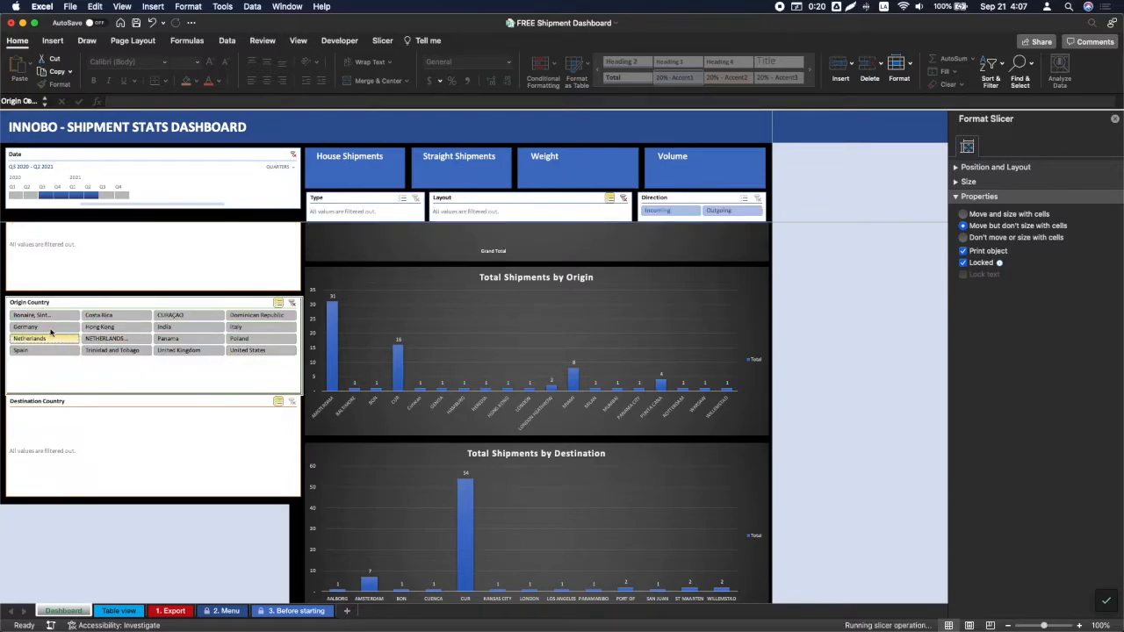
{"action": "left_click", "coordinate": [50, 330]}
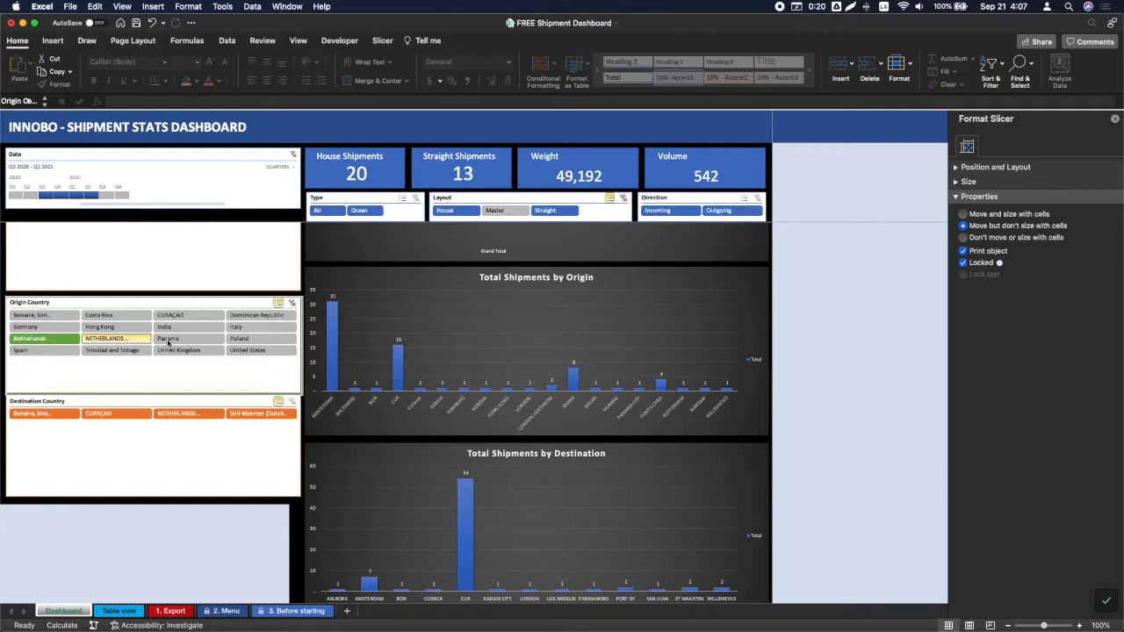
{"action": "left_click", "coordinate": [240, 342]}
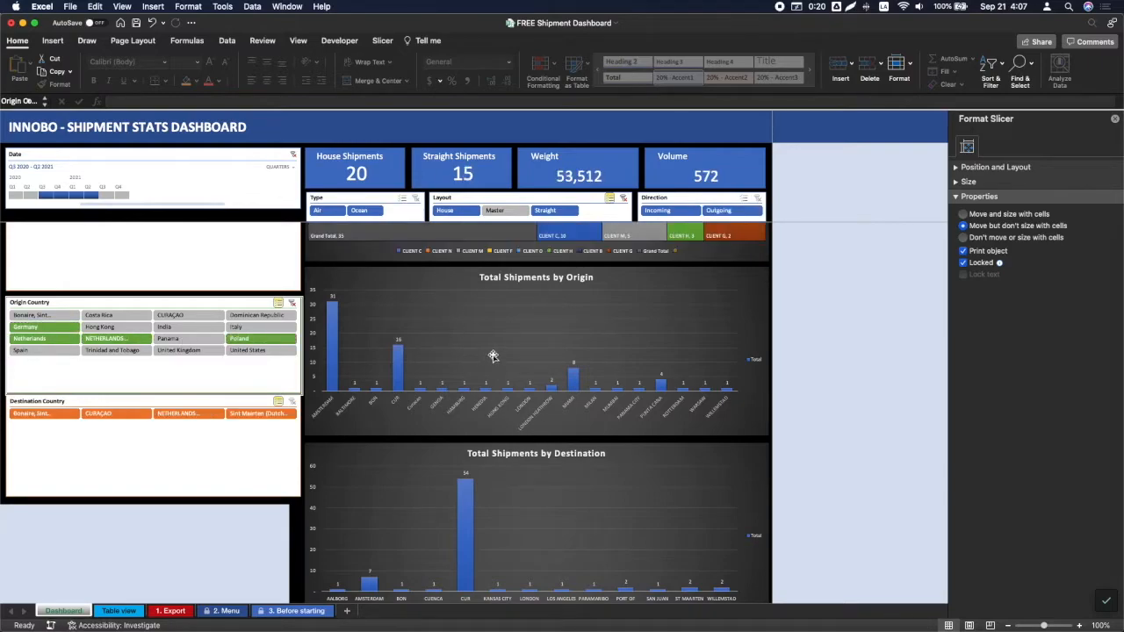
Step: Limit the Destination Country multi-selection to CURAÇAO and review the charts by origin, destination and employee
{"action": "scroll", "coordinate": [492, 356], "scroll_direction": "down", "scroll_amount": 2}
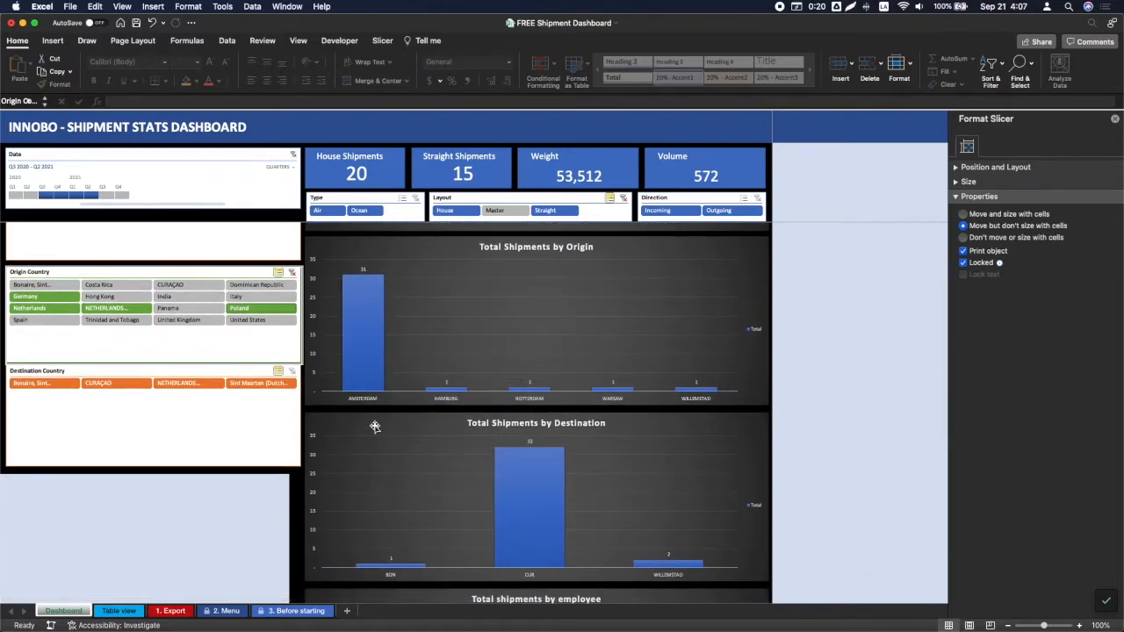
{"action": "scroll", "coordinate": [377, 426], "scroll_direction": "down", "scroll_amount": 2}
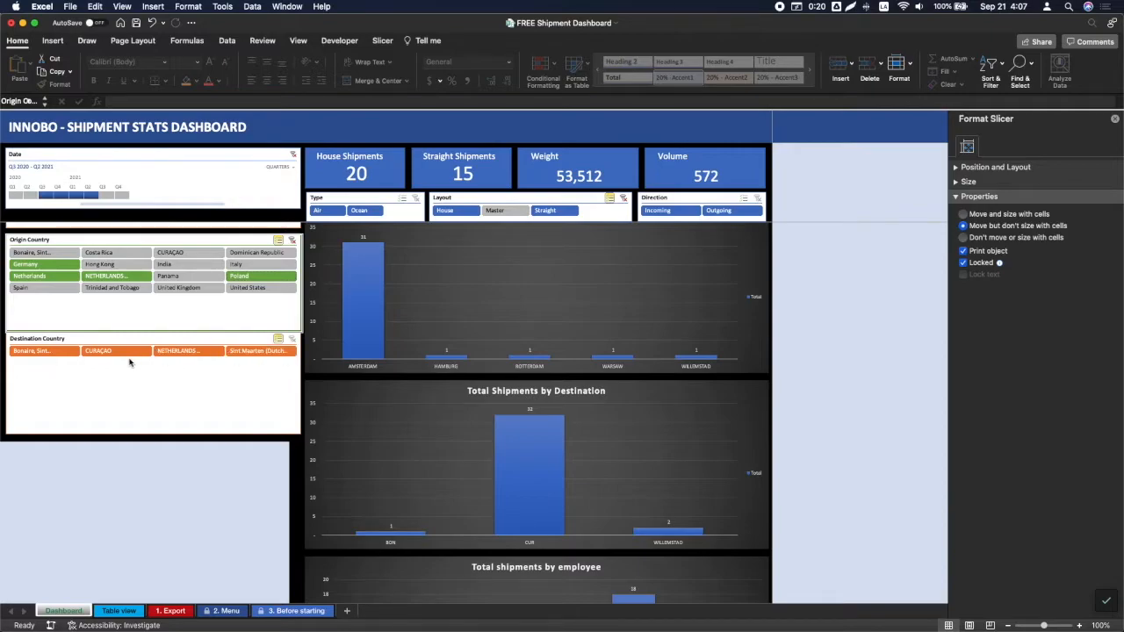
{"action": "left_click", "coordinate": [259, 351]}
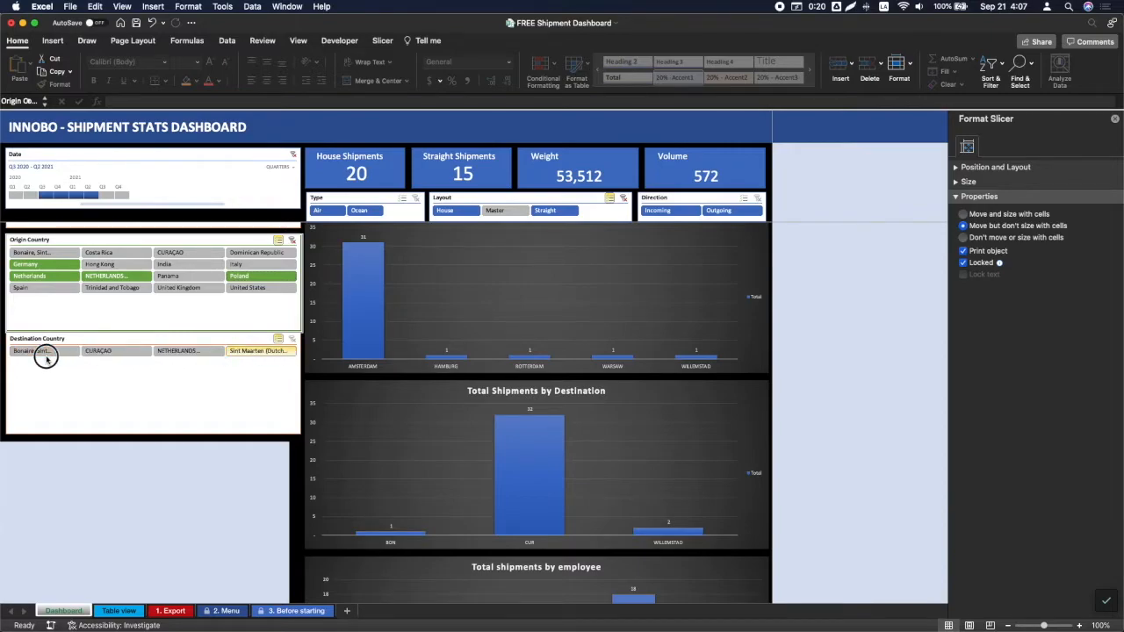
{"action": "left_click", "coordinate": [100, 351]}
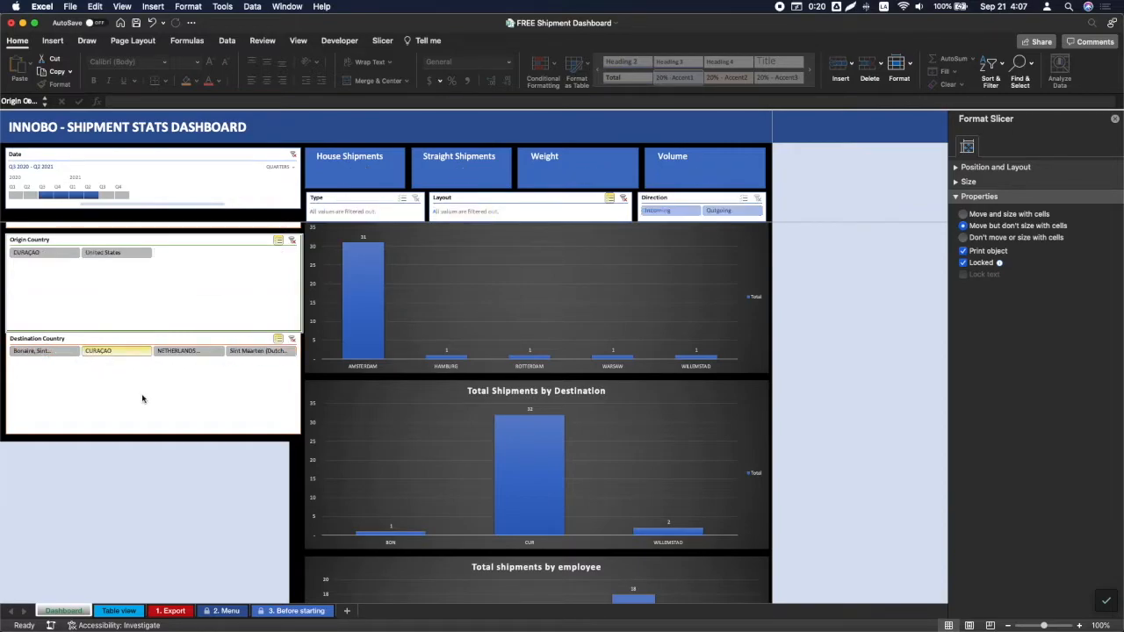
{"action": "scroll", "coordinate": [603, 430], "scroll_direction": "down", "scroll_amount": 10}
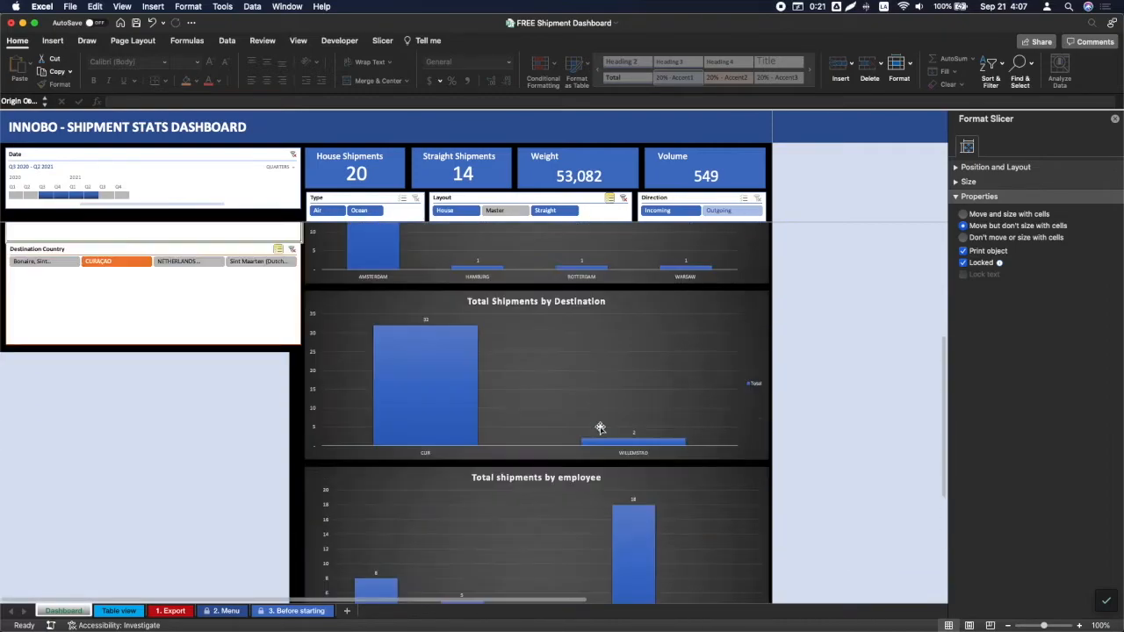
{"action": "scroll", "coordinate": [311, 360], "scroll_direction": "down", "scroll_amount": 8}
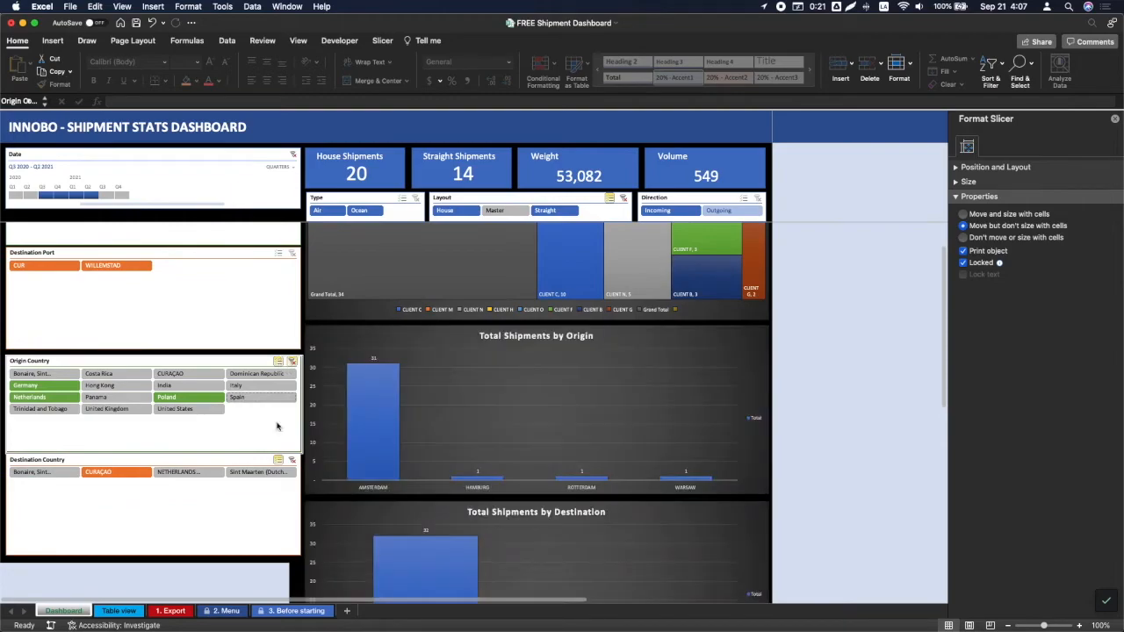
Step: Clear the Destination Country, Origin Country and Date filters, and select the volume series in the Volume & Weight chart
{"action": "left_click", "coordinate": [292, 460]}
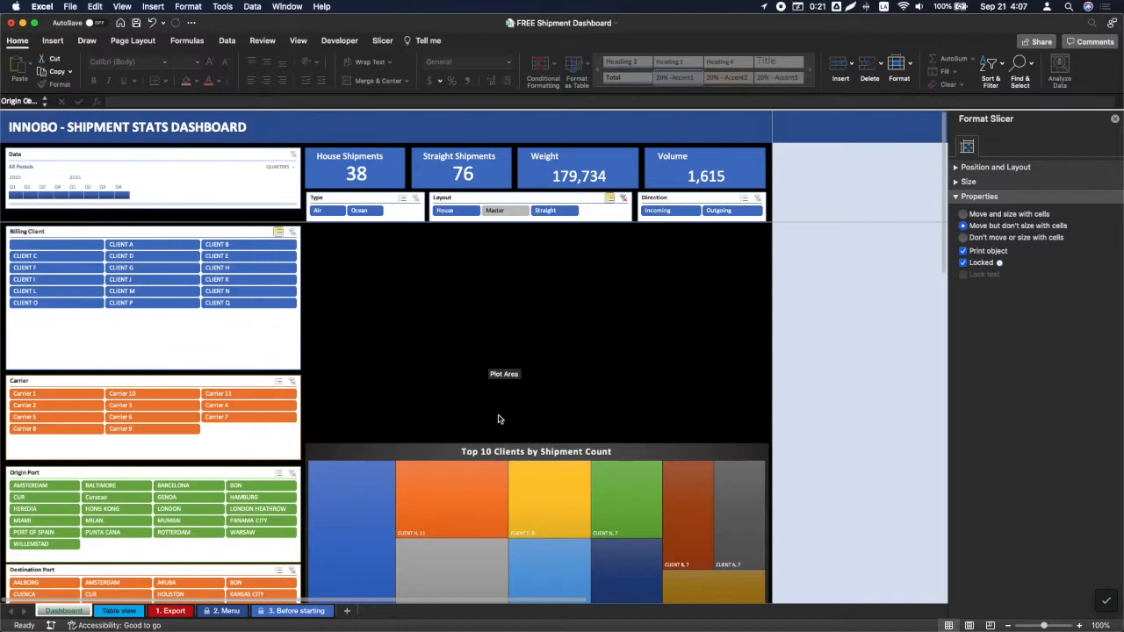
{"action": "left_click", "coordinate": [494, 371]}
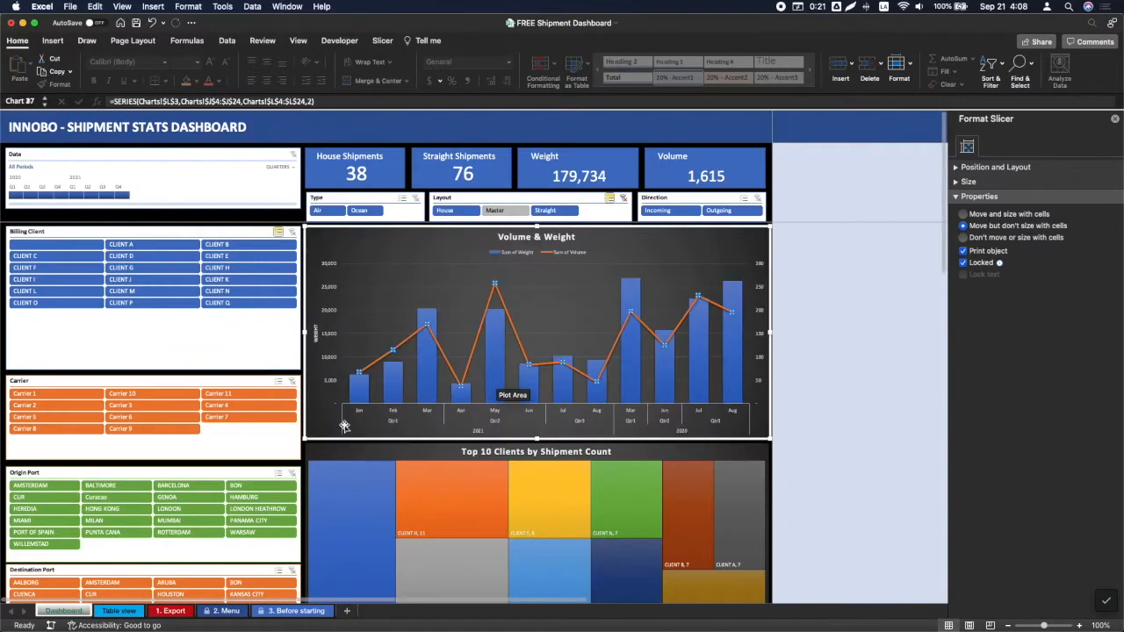
Step: Look through the shipment rows on the Table view sheet and return to the Dashboard sheet
{"action": "left_click", "coordinate": [130, 615]}
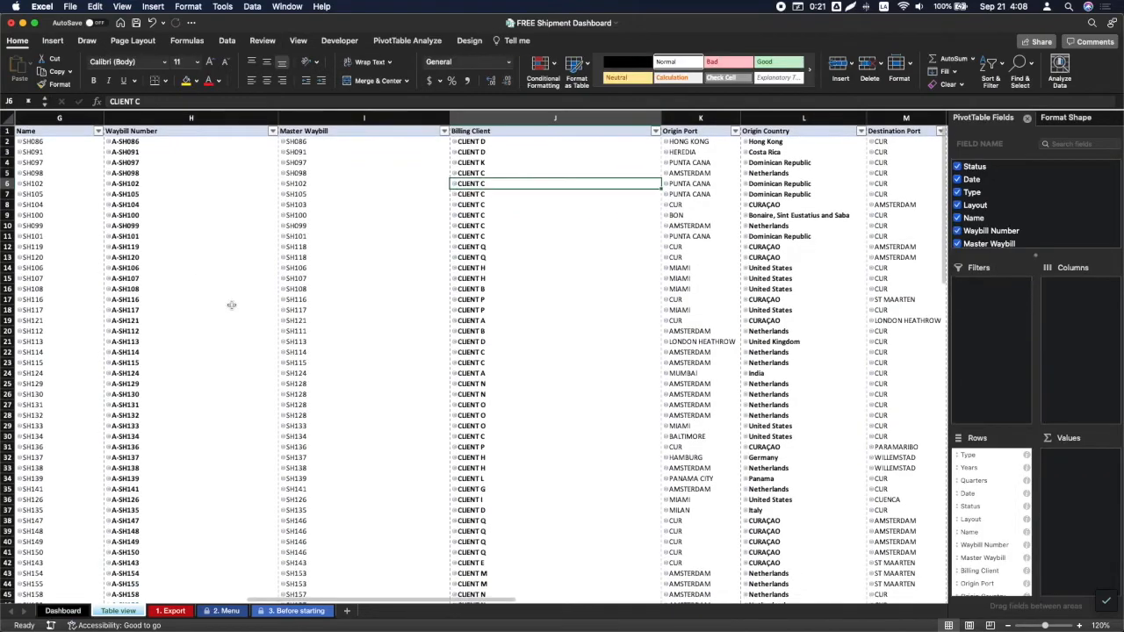
{"action": "scroll", "coordinate": [275, 332], "scroll_direction": "down", "scroll_amount": 15}
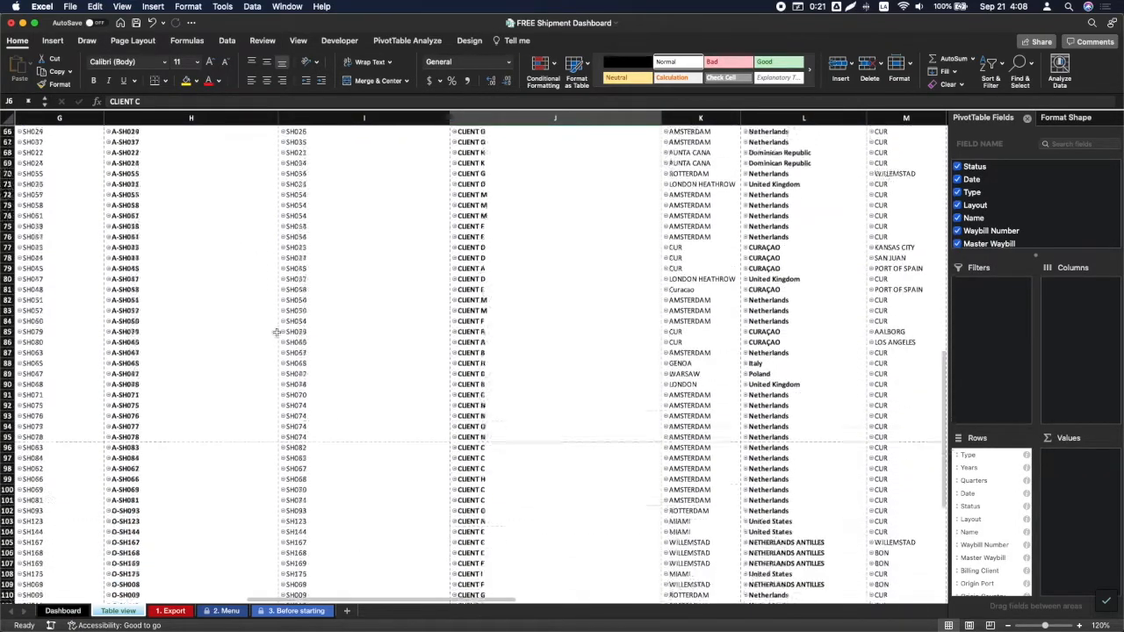
{"action": "scroll", "coordinate": [276, 332], "scroll_direction": "up", "scroll_amount": 10}
{"action": "scroll", "coordinate": [275, 332], "scroll_direction": "up", "scroll_amount": 10}
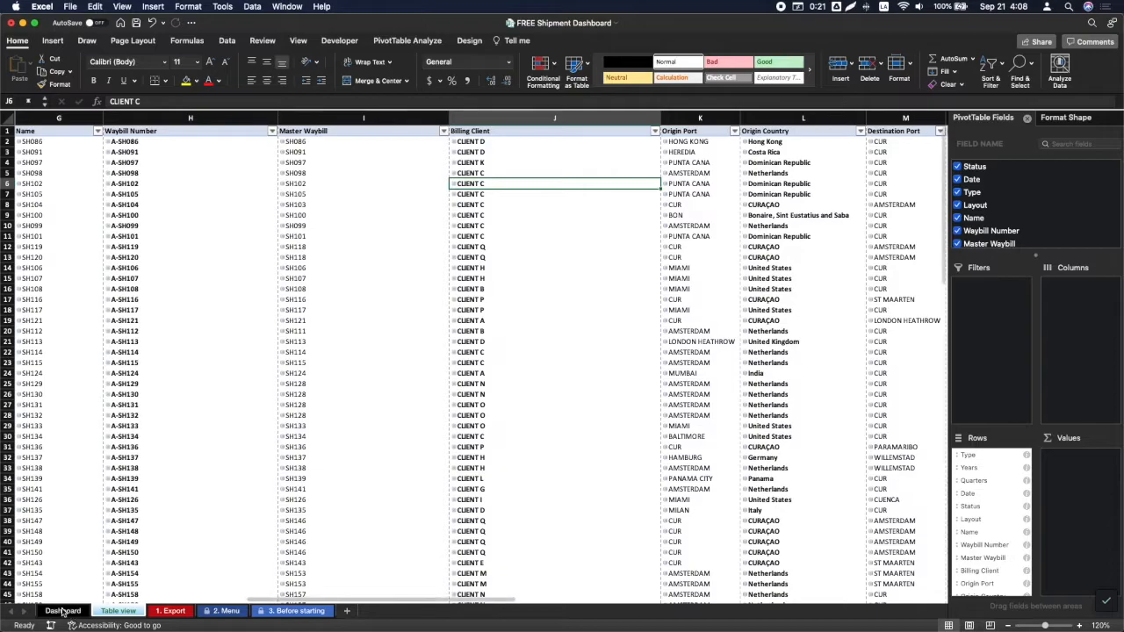
{"action": "left_click", "coordinate": [61, 611]}
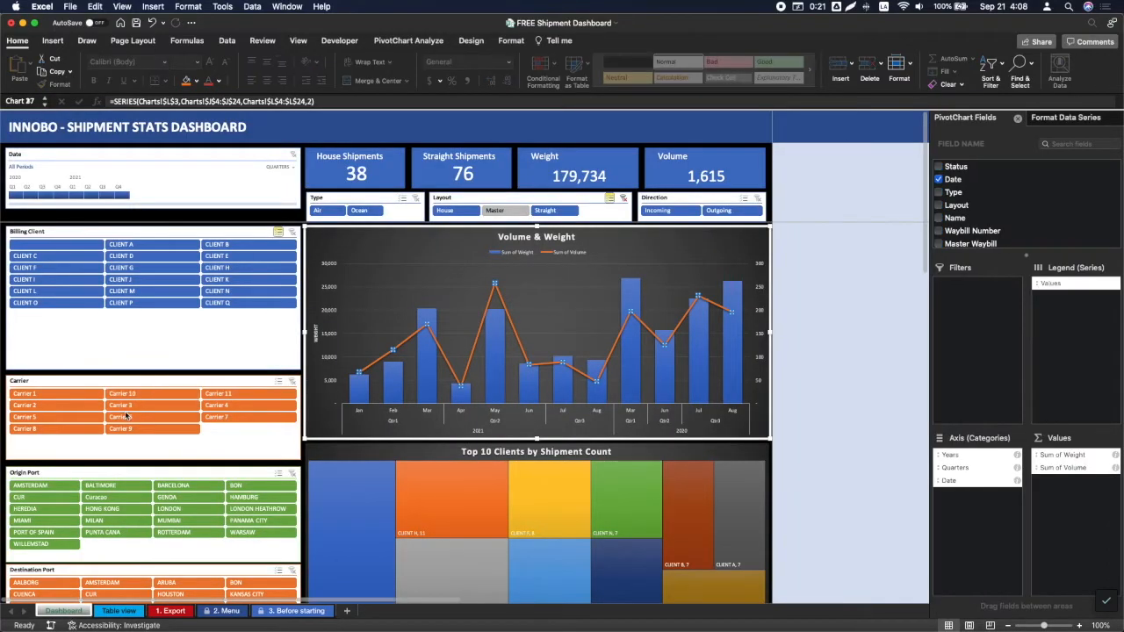
Step: Filter the dashboard by Carrier 1 and Direction Outgoing
{"action": "left_click", "coordinate": [71, 396]}
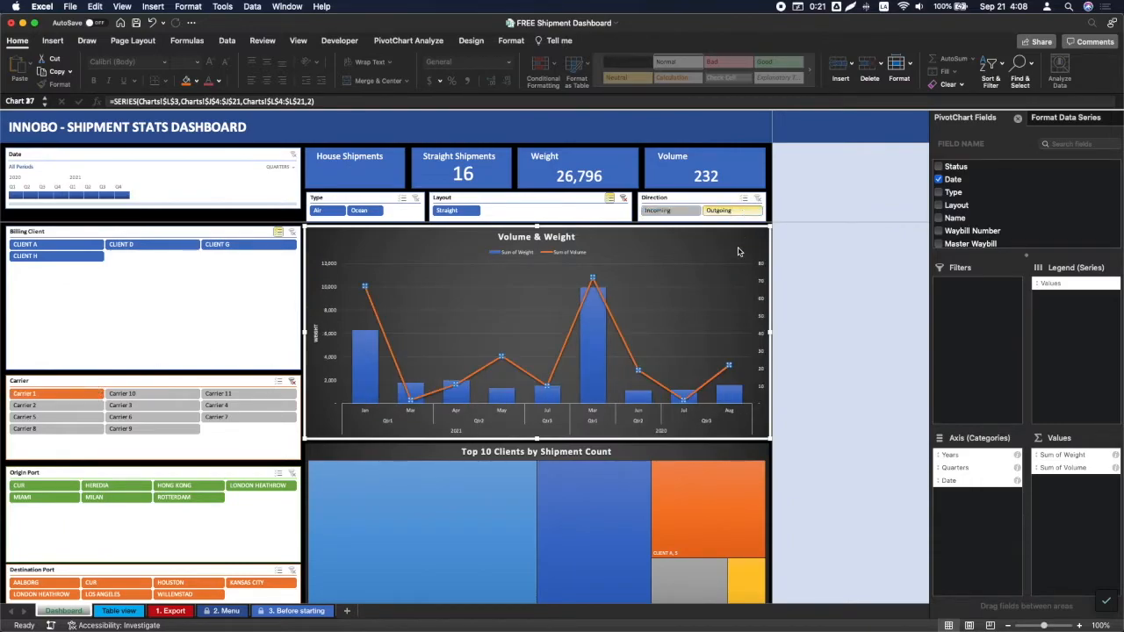
{"action": "left_click", "coordinate": [716, 211]}
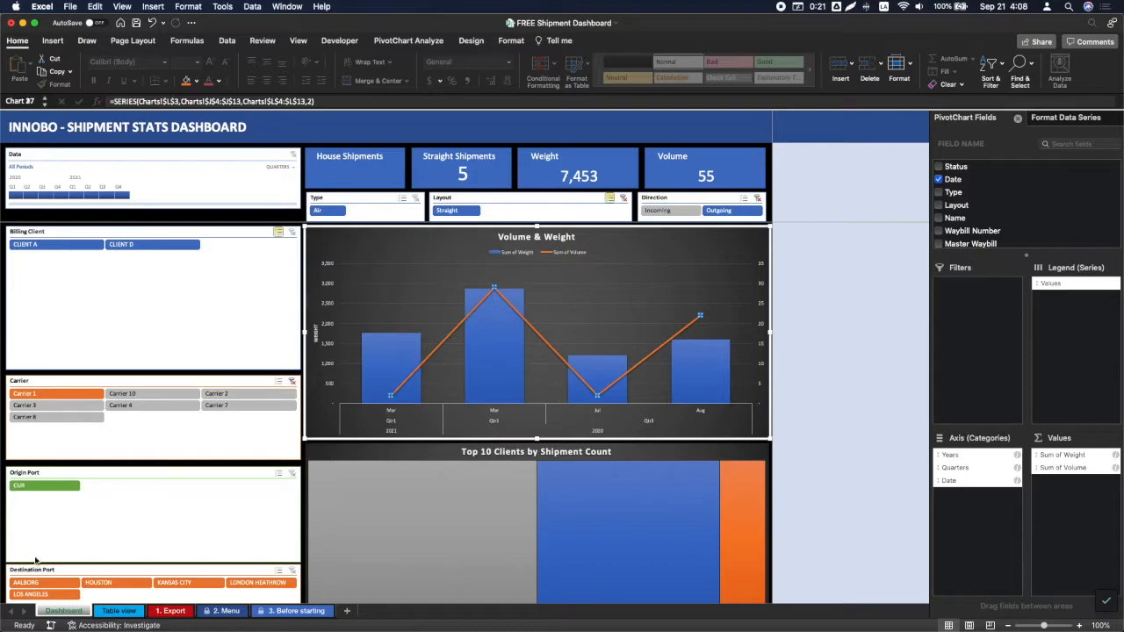
Step: Examine all columns of the Table view sheet for the shipments filtered by Carrier 1 and Outgoing direction
{"action": "left_click", "coordinate": [117, 610]}
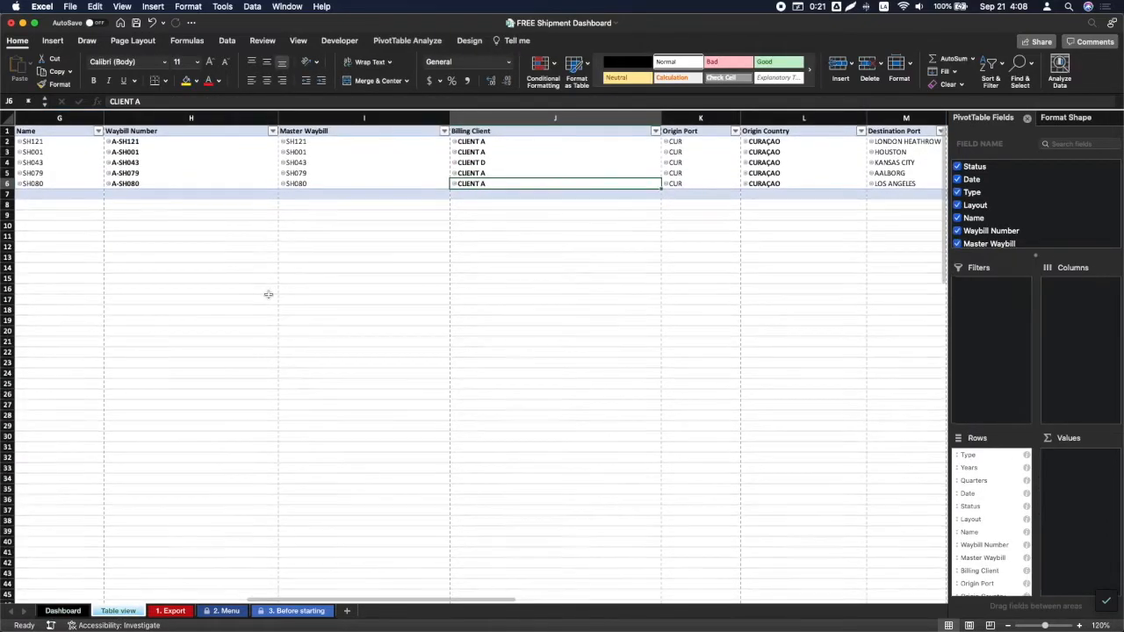
{"action": "scroll", "coordinate": [320, 314], "scroll_direction": "right", "scroll_amount": 5}
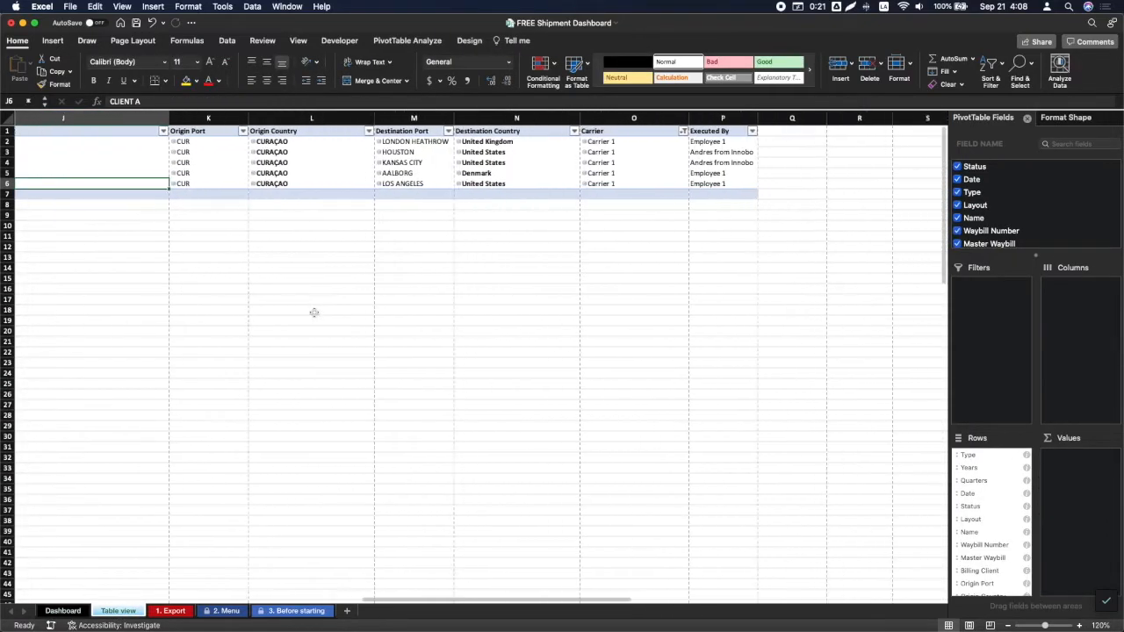
{"action": "scroll", "coordinate": [316, 313], "scroll_direction": "left", "scroll_amount": 10}
{"action": "scroll", "coordinate": [313, 313], "scroll_direction": "left", "scroll_amount": 3}
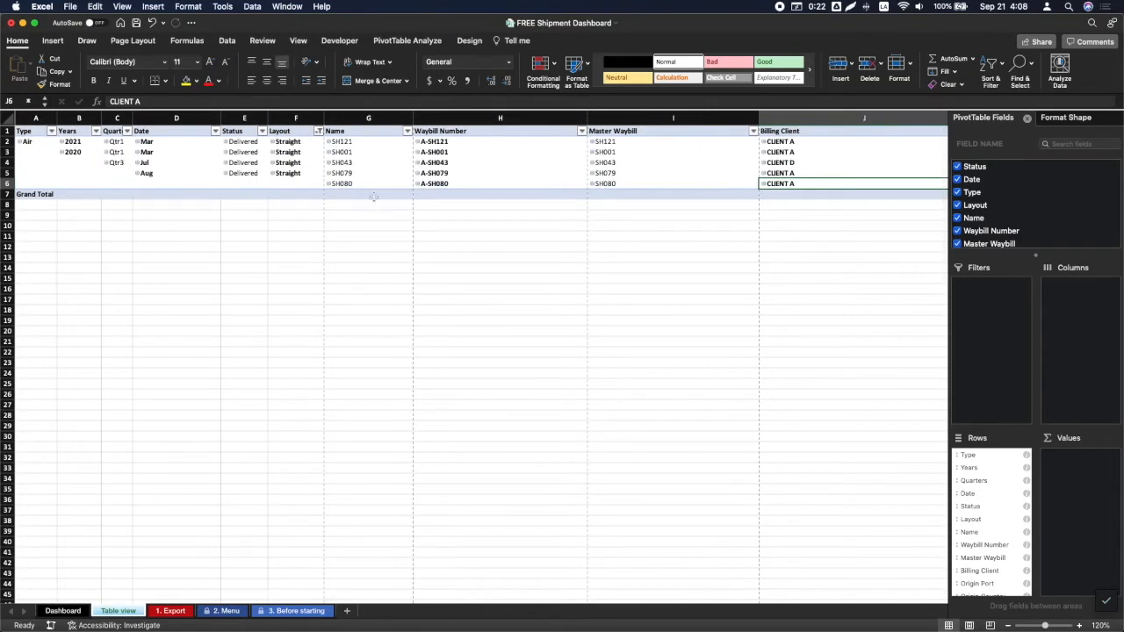
{"action": "scroll", "coordinate": [374, 195], "scroll_direction": "right", "scroll_amount": 10}
{"action": "scroll", "coordinate": [375, 195], "scroll_direction": "left", "scroll_amount": 10}
{"action": "left_click", "coordinate": [619, 141]}
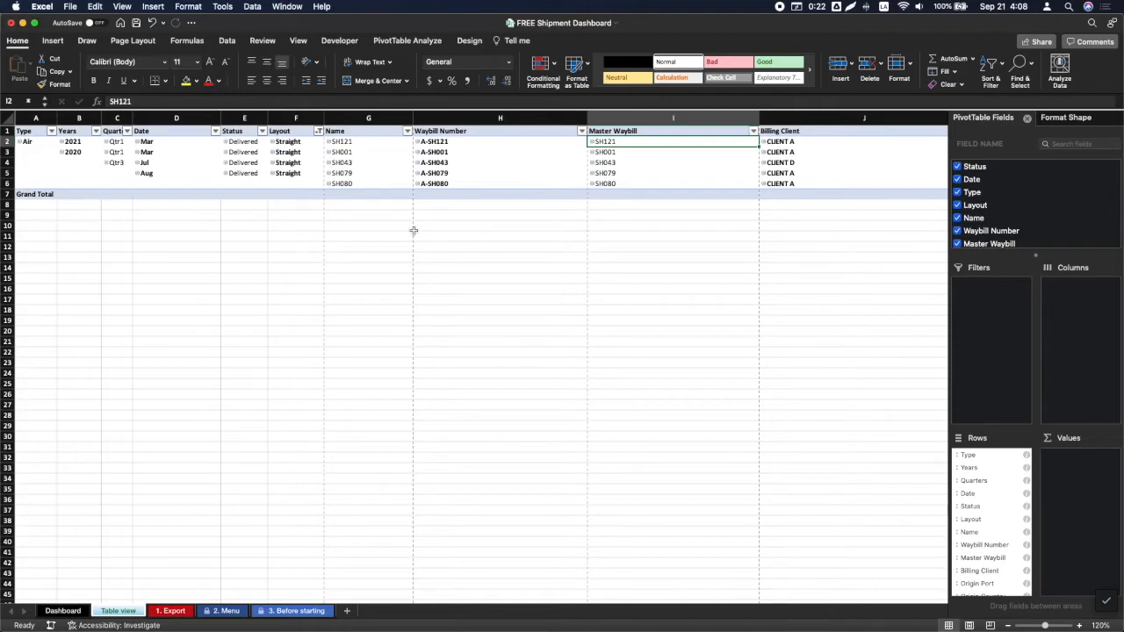
{"action": "scroll", "coordinate": [413, 230], "scroll_direction": "right", "scroll_amount": 10}
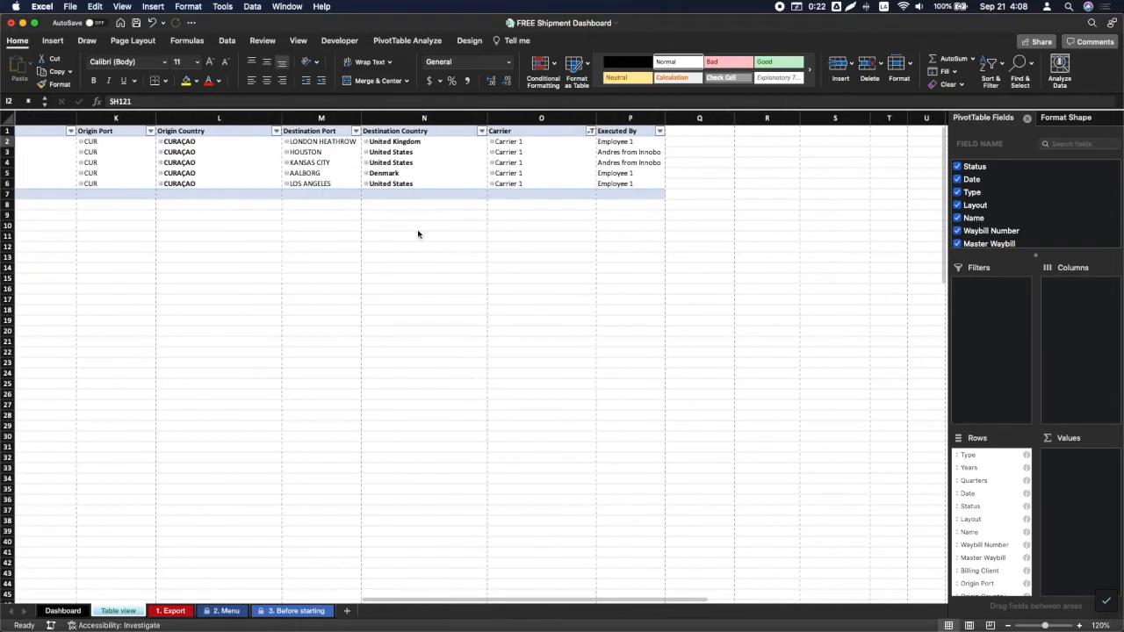
{"action": "scroll", "coordinate": [416, 234], "scroll_direction": "left", "scroll_amount": 10}
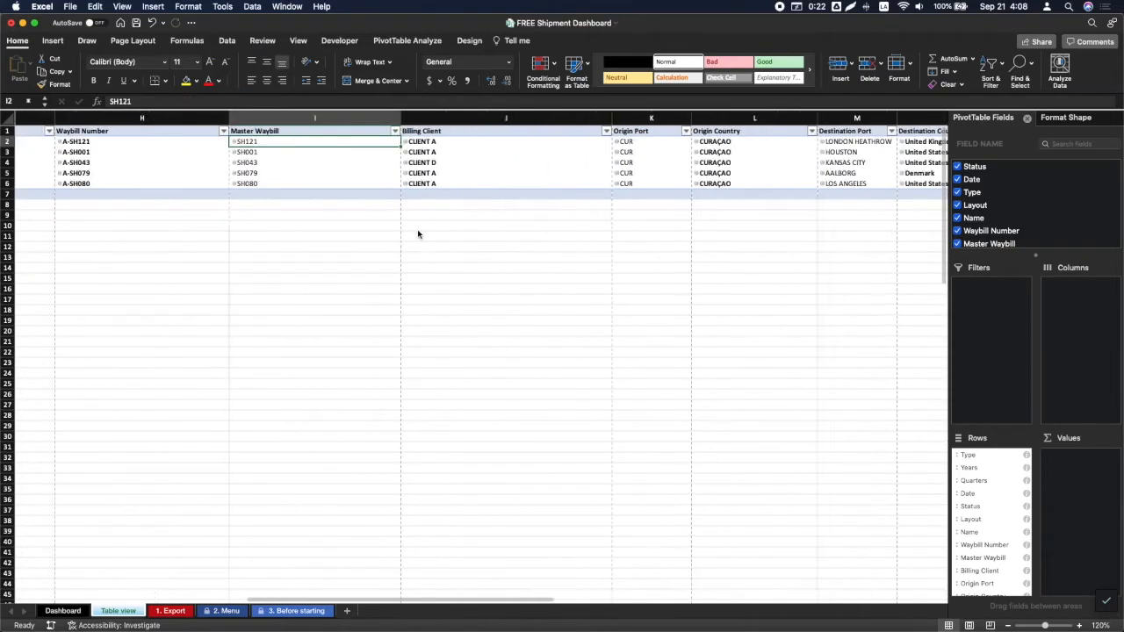
Step: Clear the Direction and Carrier filters on the Dashboard sheet and save the workbook
{"action": "left_click", "coordinate": [69, 612]}
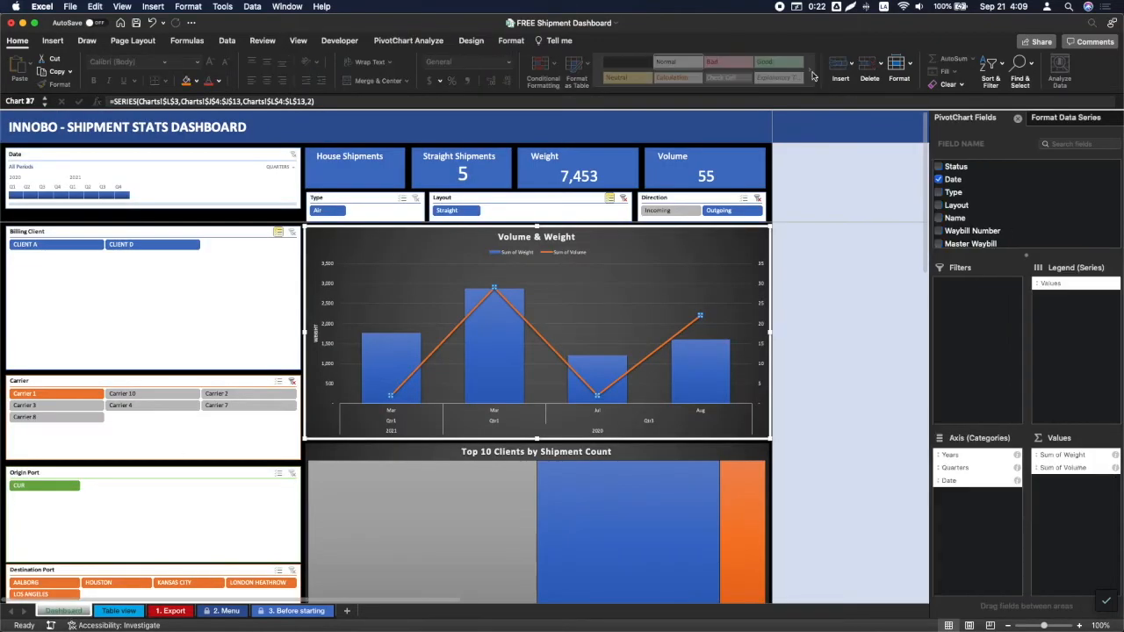
{"action": "left_click", "coordinate": [760, 201]}
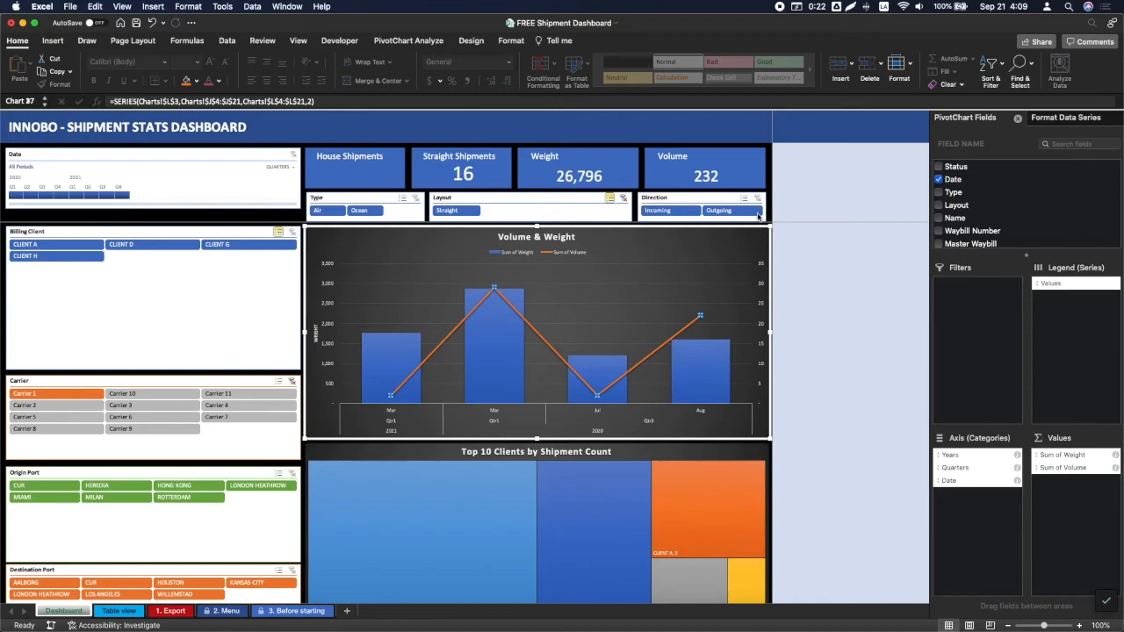
{"action": "left_click", "coordinate": [291, 386]}
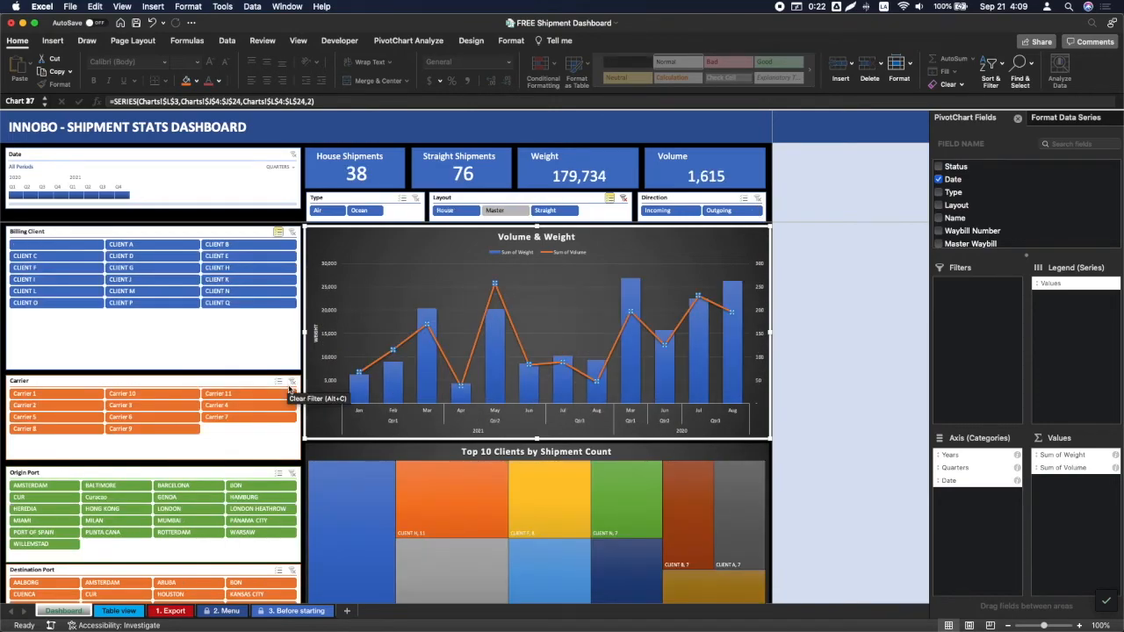
{"action": "key", "text": "super+s"}
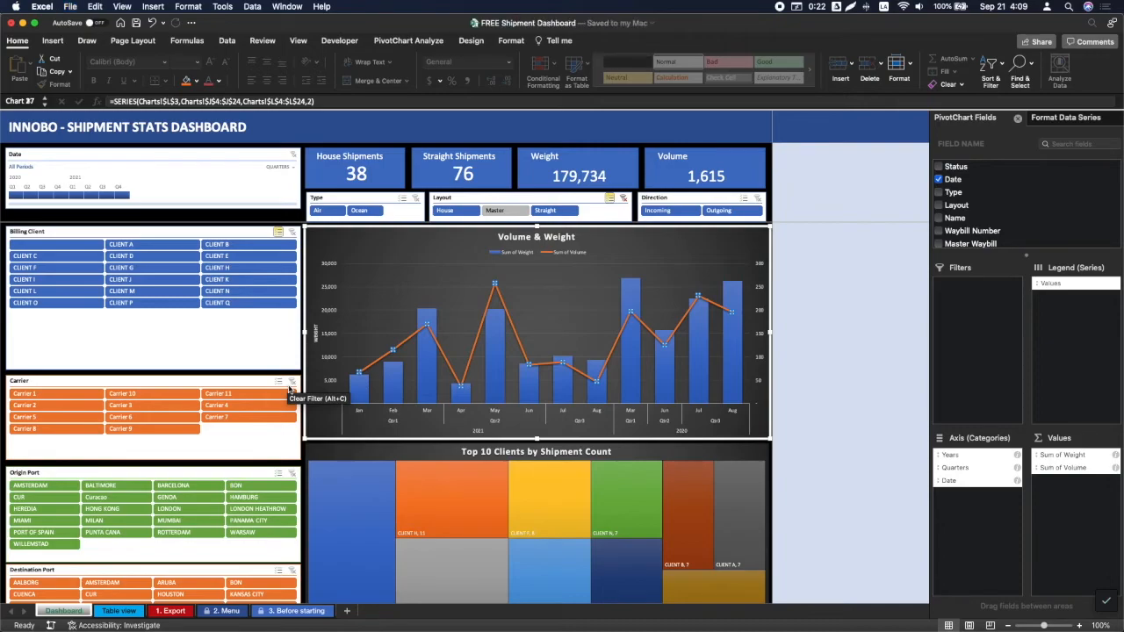